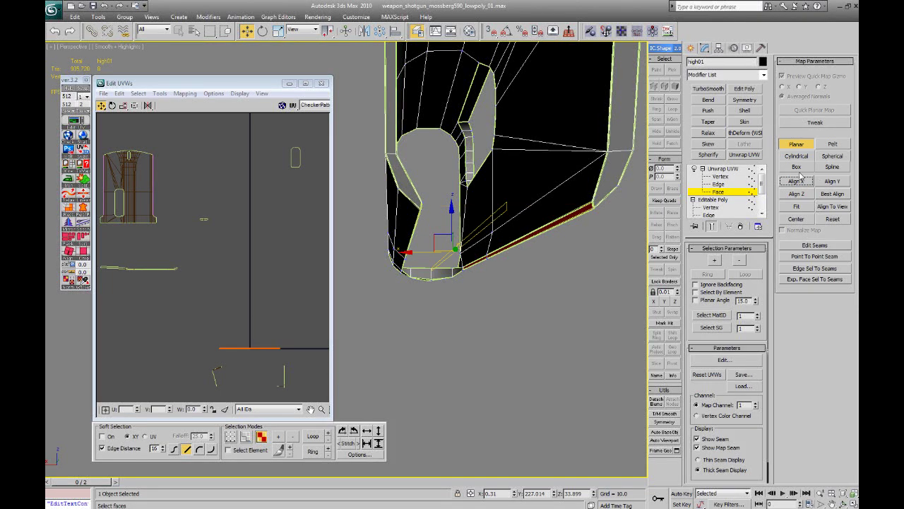
Step: Finish the planar mapping of the selected bottom faces and move their UV strip just below the large shell
click(796, 144)
scroll(243, 299, up, 2)
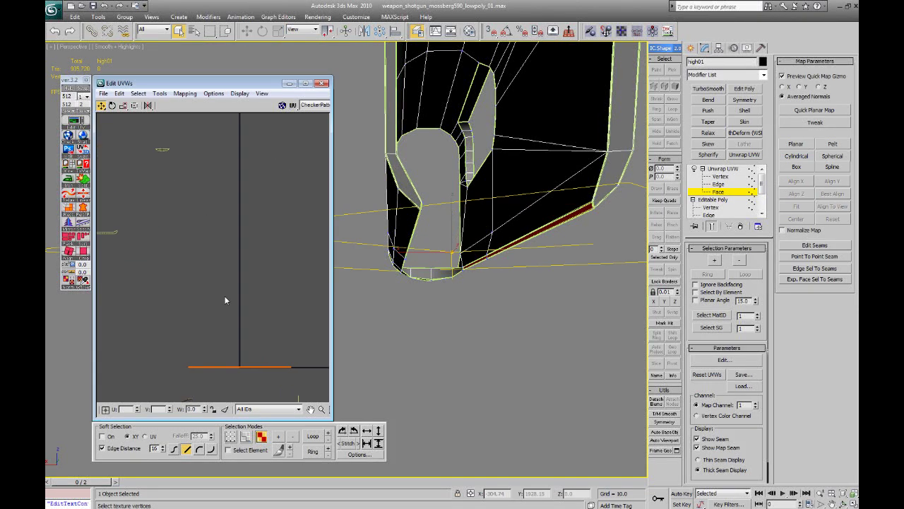
click(135, 106)
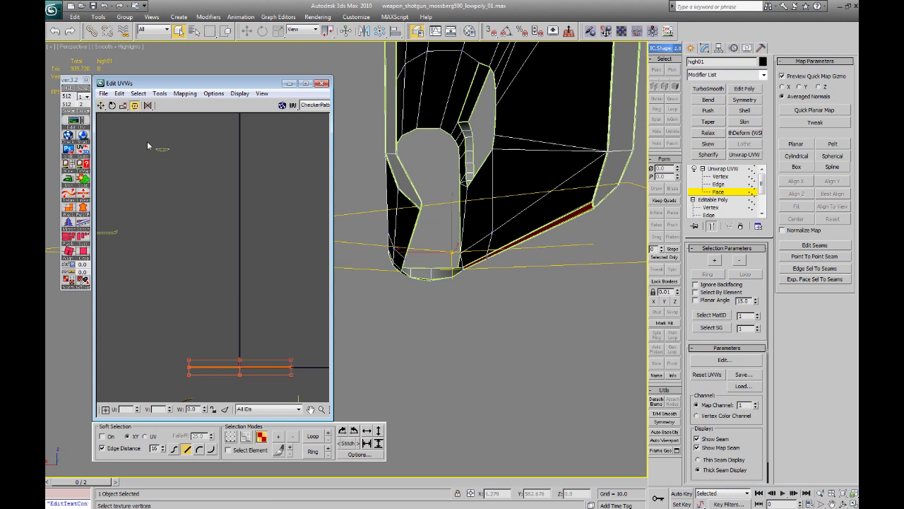
scroll(209, 242, down, 3)
drag(245, 319, 244, 171)
middle_drag(244, 170, 218, 310)
drag(218, 309, 224, 232)
click(101, 106)
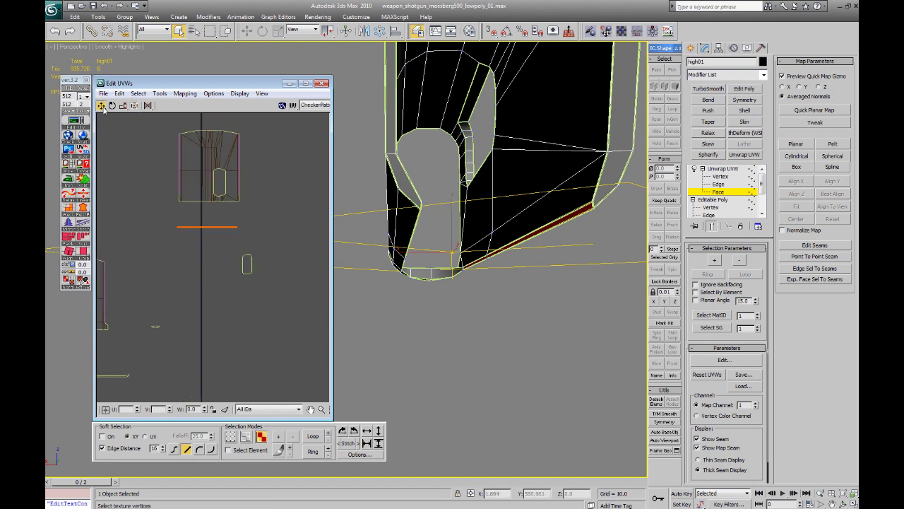
scroll(243, 205, up, 3)
middle_drag(251, 185, 256, 274)
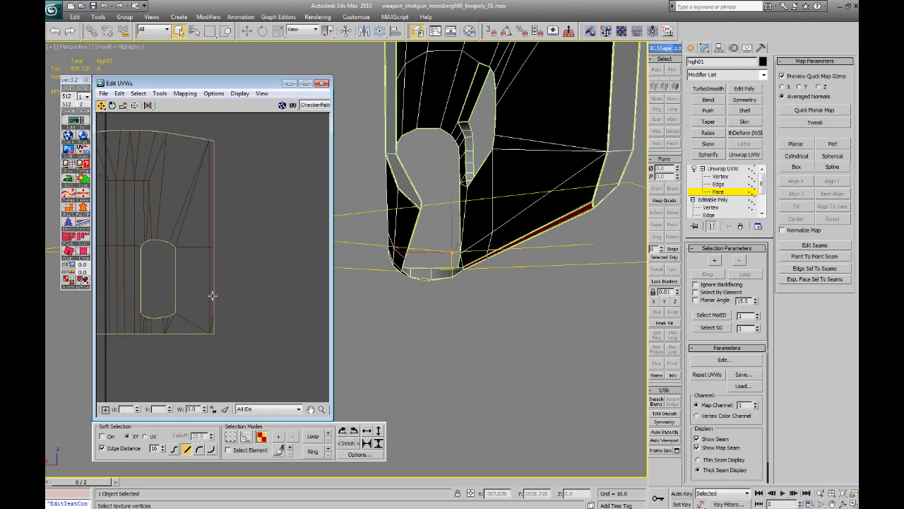
click(215, 257)
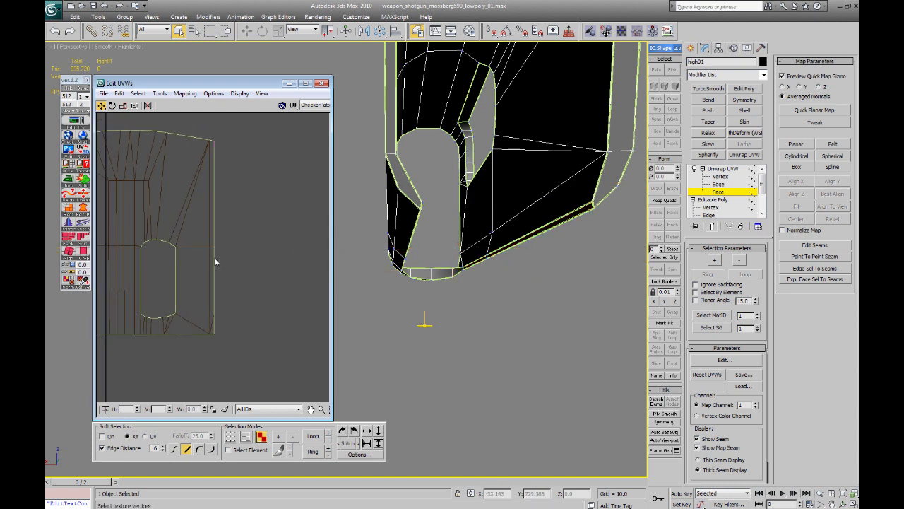
key(2)
click(214, 217)
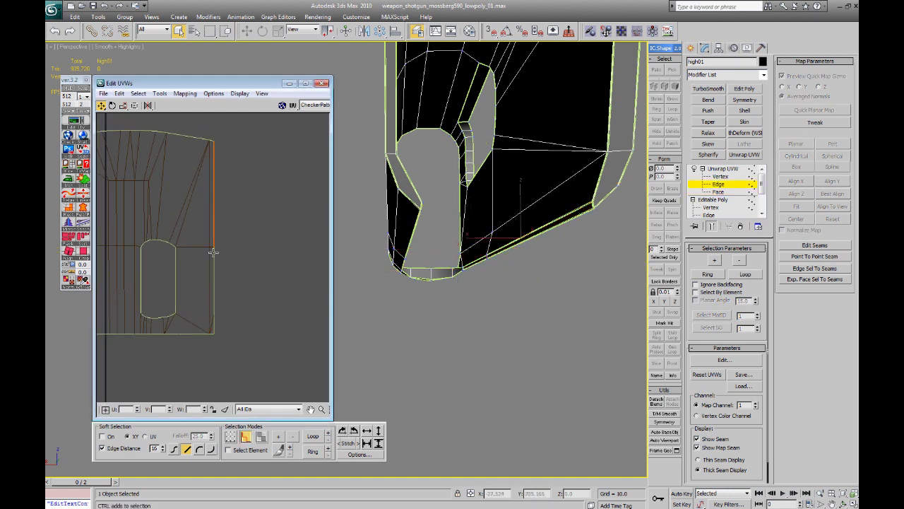
ctrl+click(214, 252)
middle_drag(168, 226, 274, 240)
ctrl+click(147, 264)
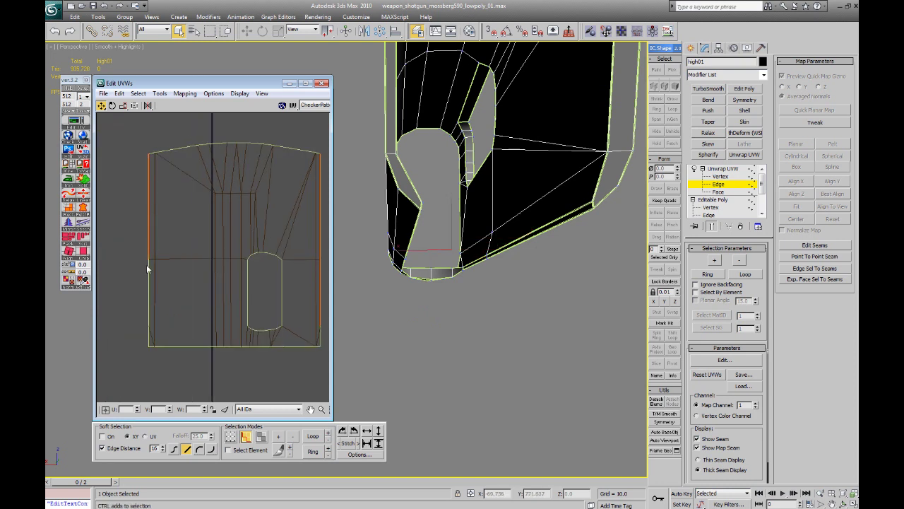
click(159, 94)
click(187, 205)
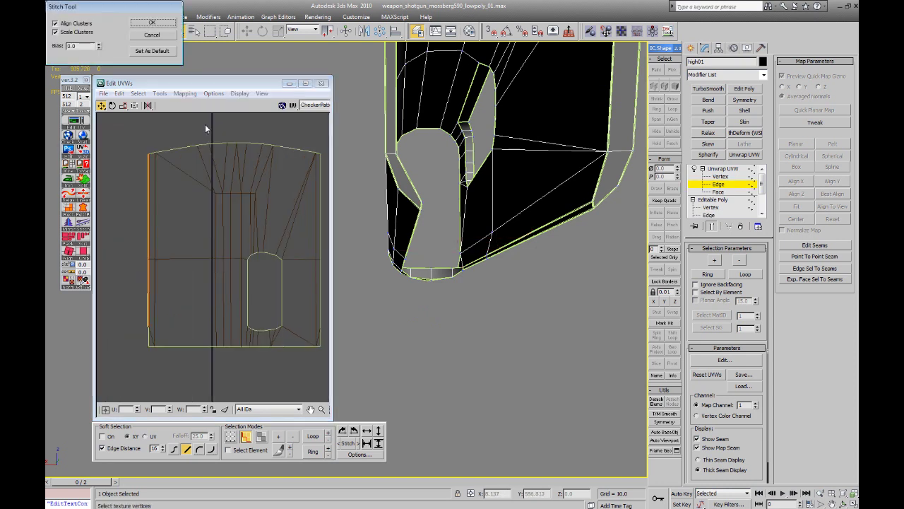
click(151, 35)
middle_drag(212, 163, 142, 152)
click(254, 187)
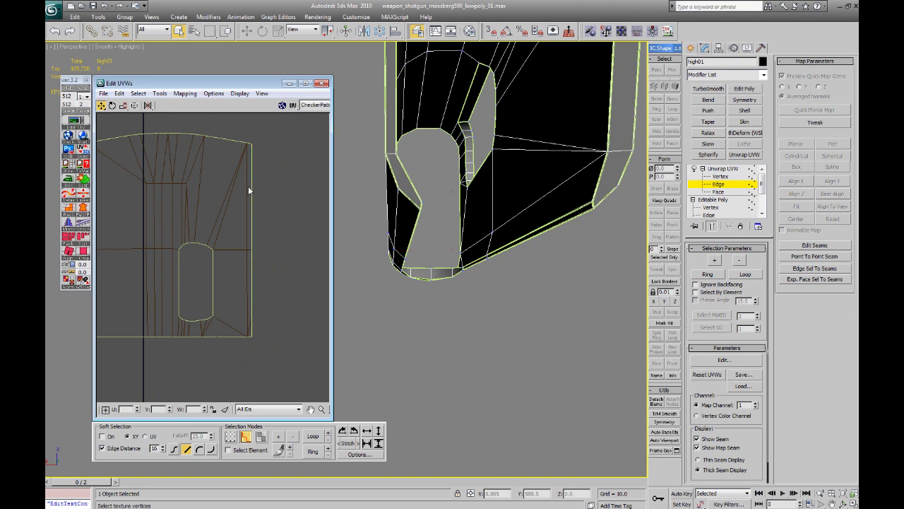
click(251, 189)
ctrl+click(251, 256)
click(144, 95)
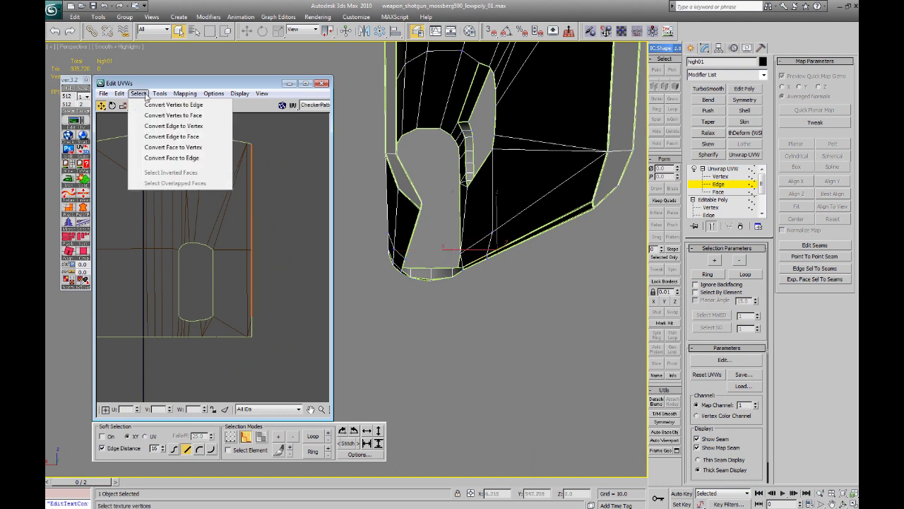
mouse_move(160, 94)
click(187, 205)
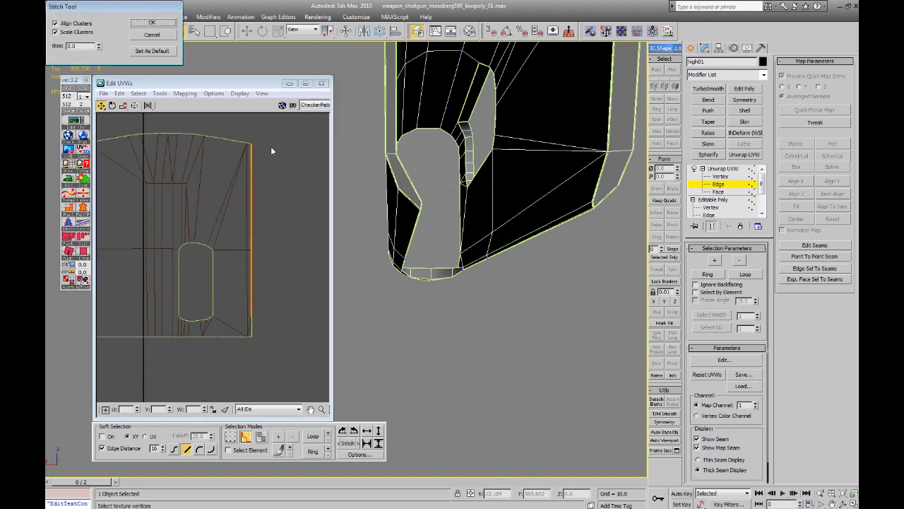
click(152, 34)
scroll(202, 212, down, 3)
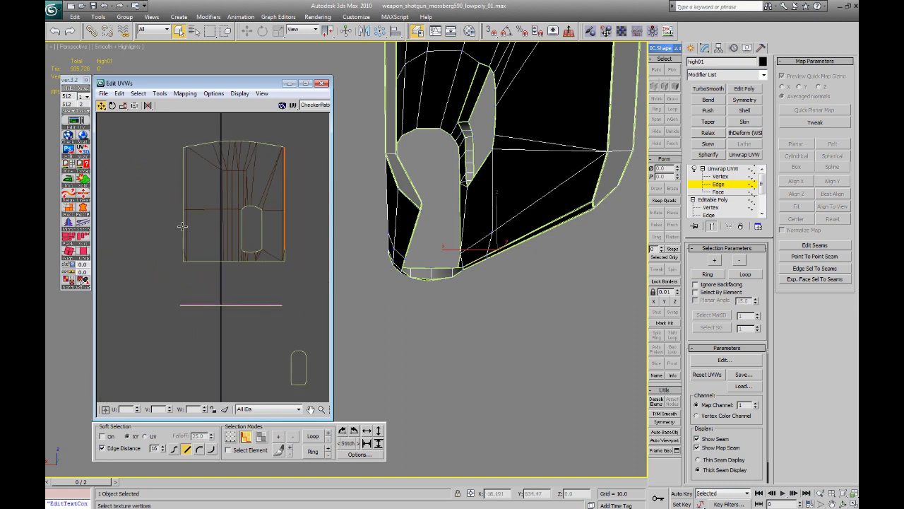
click(183, 224)
click(160, 93)
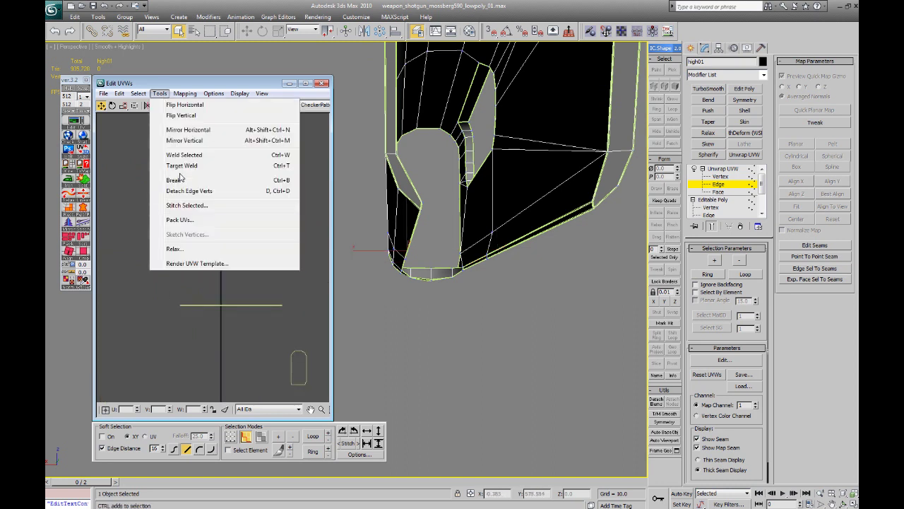
click(181, 206)
click(170, 34)
Step: Stitch the strip to the large shell along the shell's right side edge, with Align Clusters and Scale Clusters on
click(200, 302)
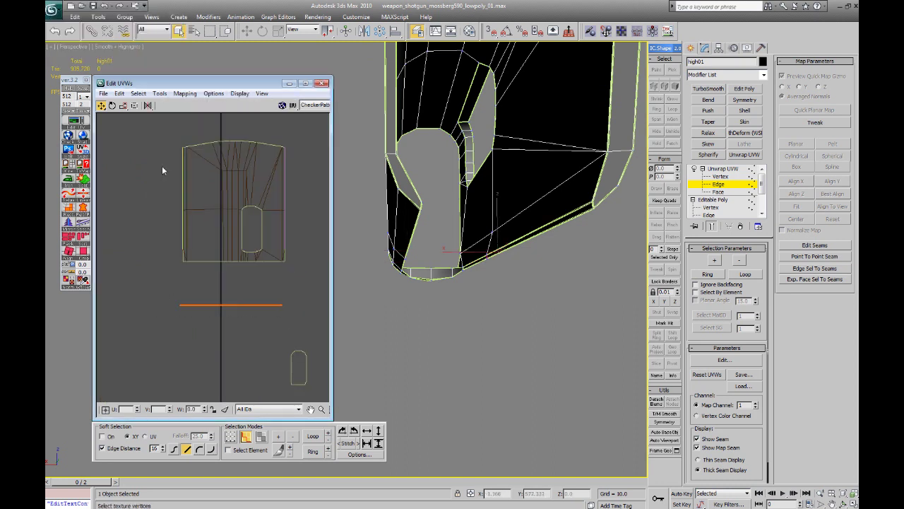
click(283, 160)
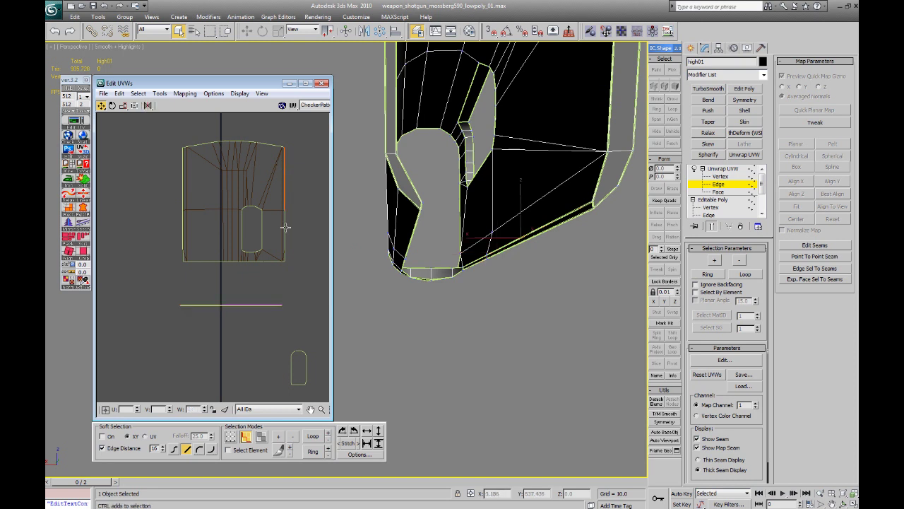
click(160, 94)
click(189, 205)
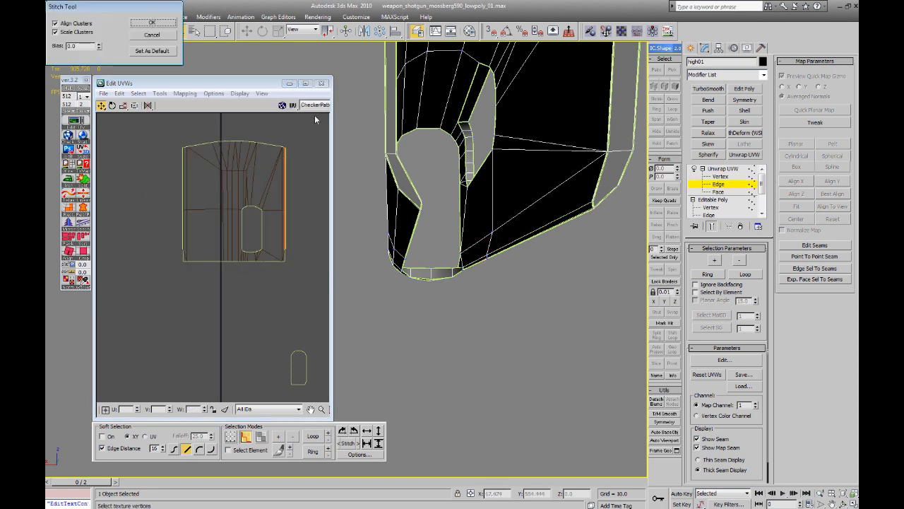
click(154, 24)
click(187, 268)
Step: Switch to face selection and select the small leftover clusters below the UV square to locate them on the model
scroll(189, 269, down, 6)
middle_drag(193, 271, 201, 265)
middle_drag(267, 335, 272, 258)
key(3)
drag(179, 285, 279, 337)
scroll(278, 336, up, 3)
middle_drag(275, 347, 241, 286)
middle_drag(178, 253, 243, 314)
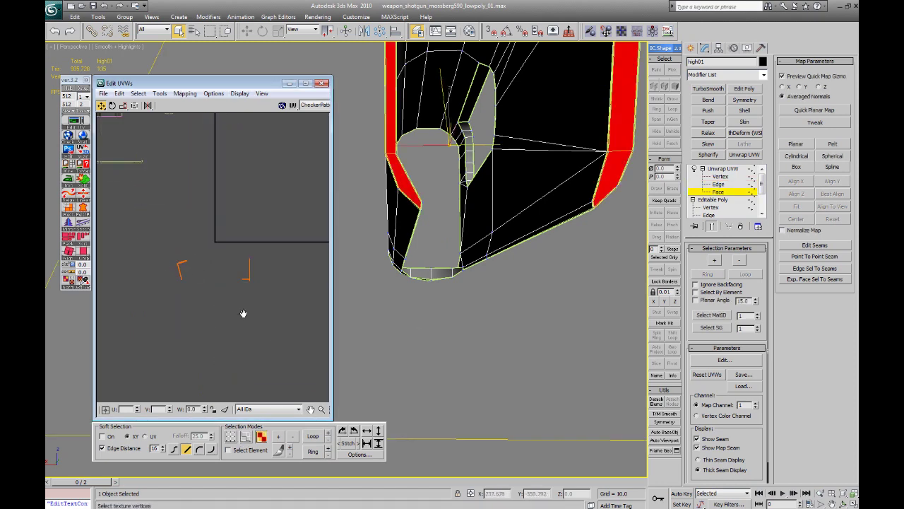
Step: Select the faces of the model's flat rounded end, planar-map them and move the resulting shell just left of the UV square
alt+middle_drag(476, 242, 340, 251)
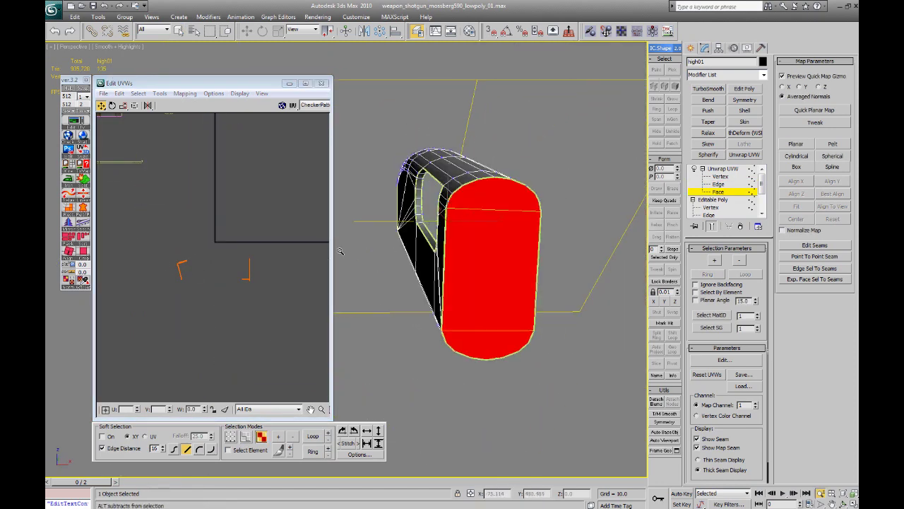
key(q)
mouse_move(432, 269)
alt+middle_down()
mouse_move(452, 279)
mouse_move(413, 268)
mouse_move(428, 260)
mouse_move(431, 274)
alt+middle_up()
click(470, 195)
ctrl+click(470, 222)
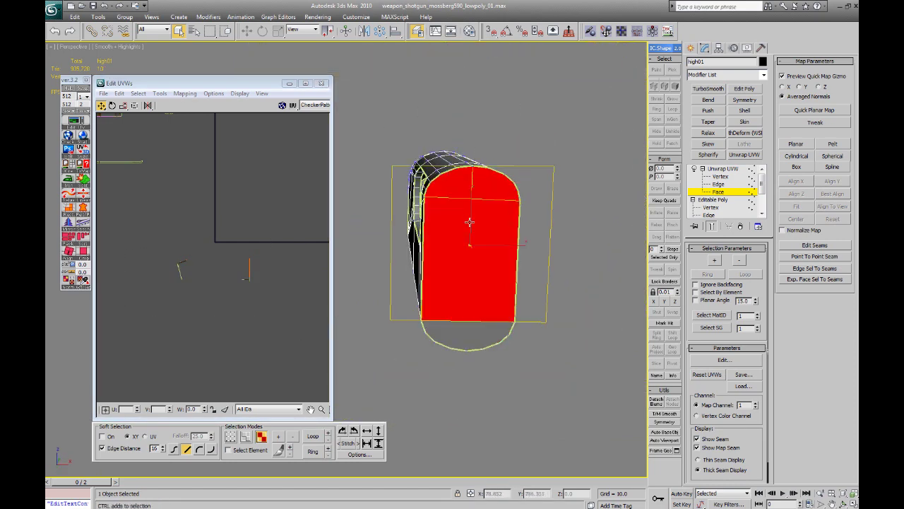
ctrl+click(470, 329)
click(795, 145)
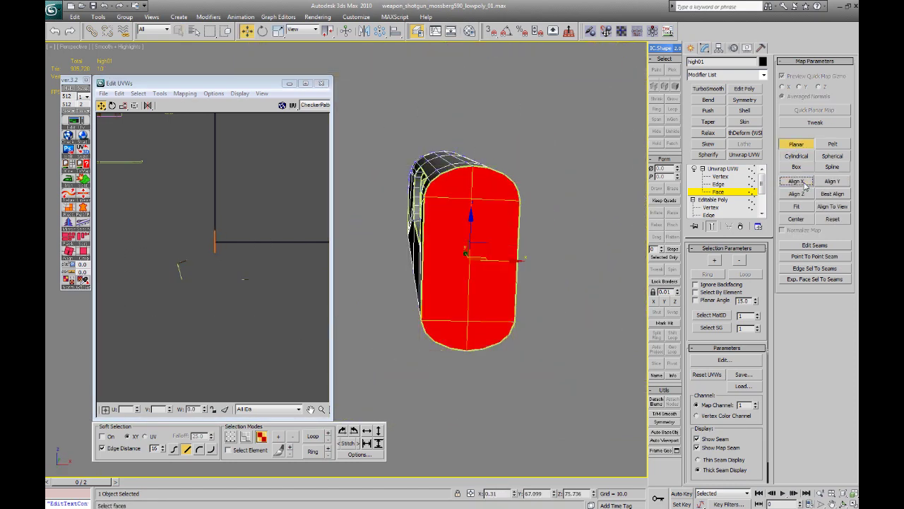
click(794, 147)
drag(216, 241, 200, 197)
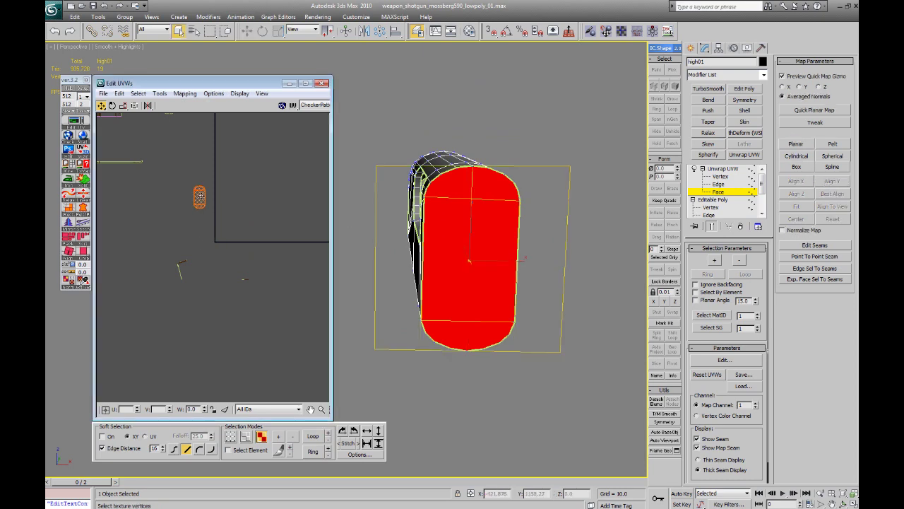
Step: Select the thin rim faces around the model's open side, planar-map them and move the arch-shaped shell beside the rounded end's shell
alt+middle_drag(454, 261, 523, 253)
scroll(522, 253, up, 3)
middle_drag(522, 253, 486, 259)
scroll(515, 250, down, 4)
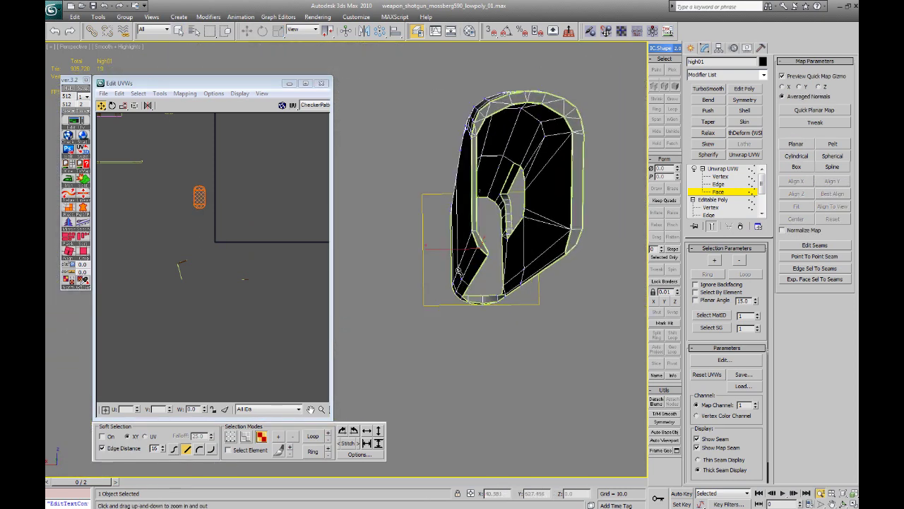
click(479, 243)
ctrl+click(583, 155)
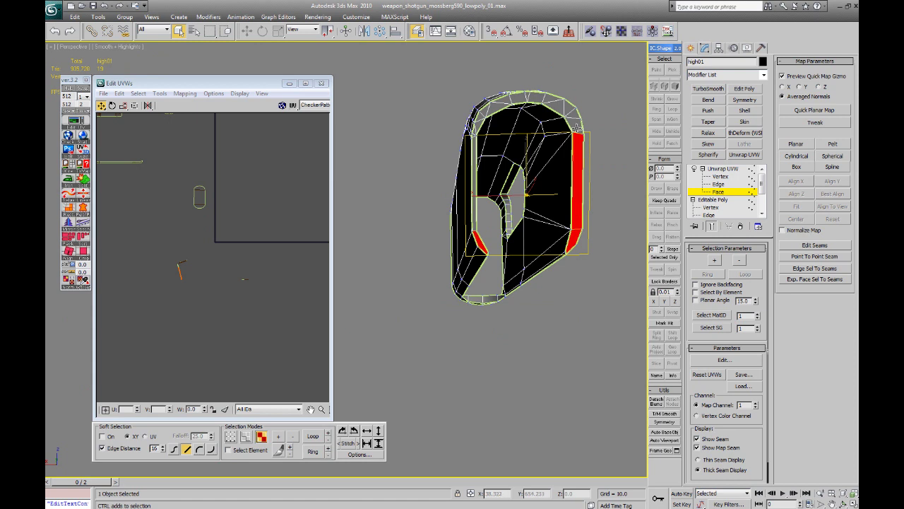
ctrl+click(578, 126)
ctrl+click(575, 115)
ctrl+click(568, 108)
ctrl+click(554, 102)
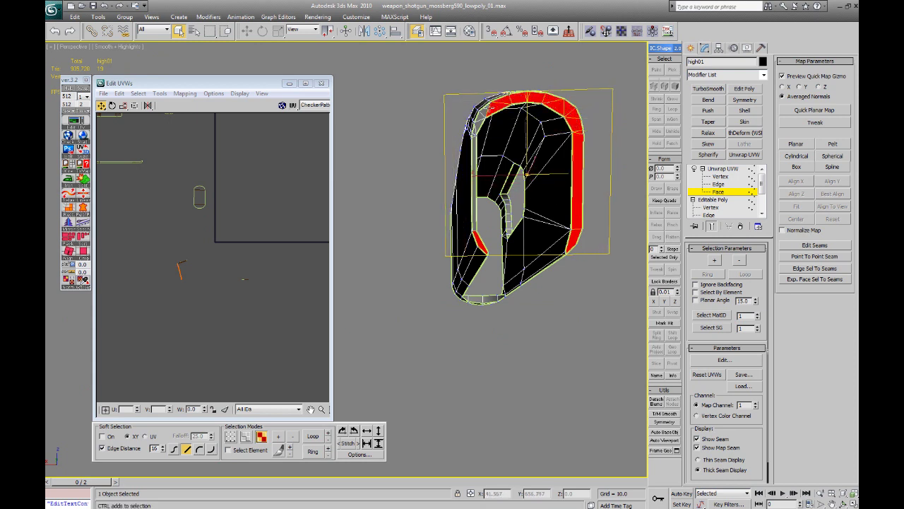
alt+middle_drag(473, 119, 478, 143)
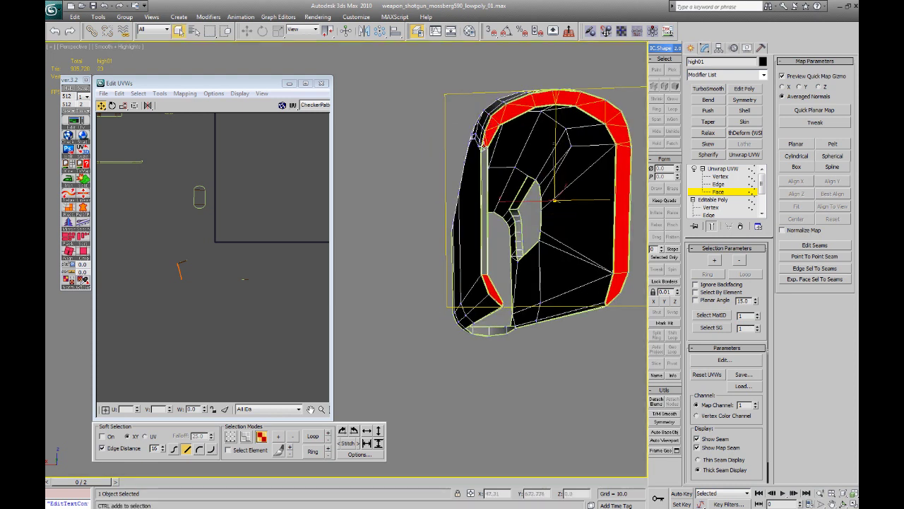
click(794, 144)
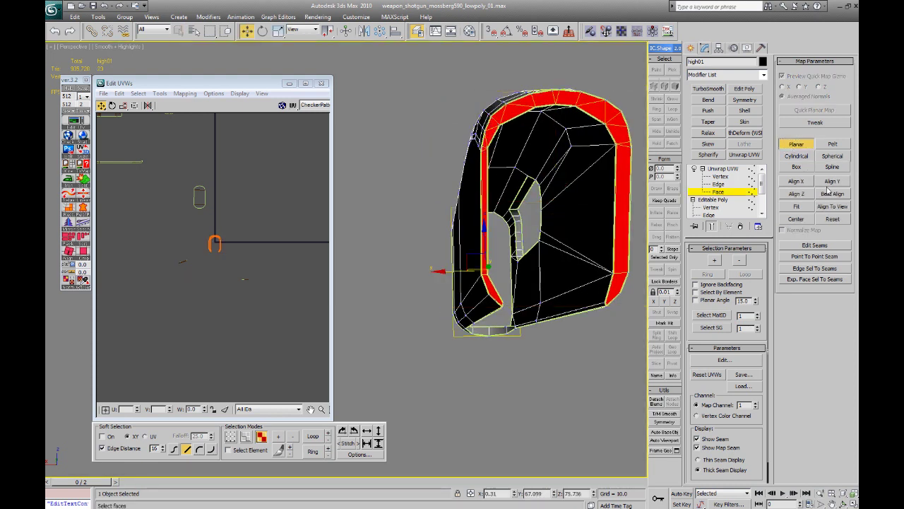
click(794, 144)
scroll(217, 238, up, 3)
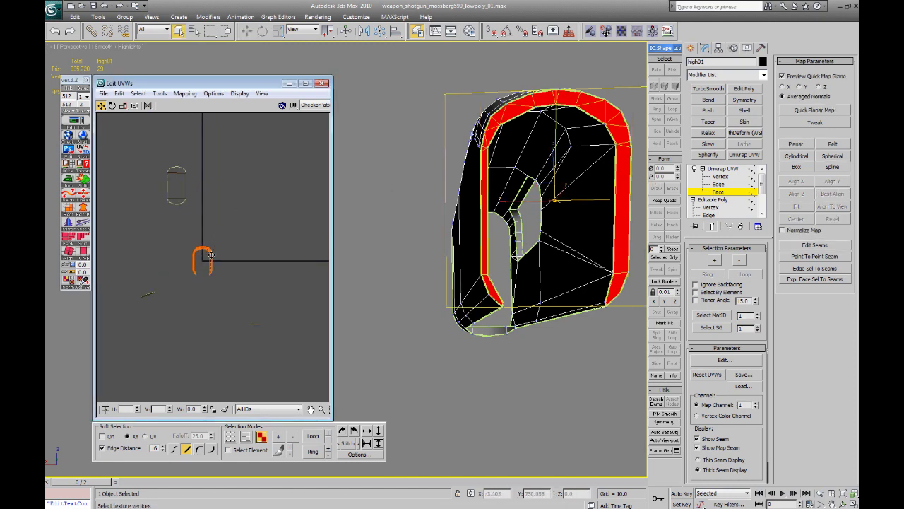
drag(211, 254, 221, 188)
Step: Select the small flat cluster below the UV square, frame its faces on the model and planar-map them aligned to Z
drag(221, 306, 285, 344)
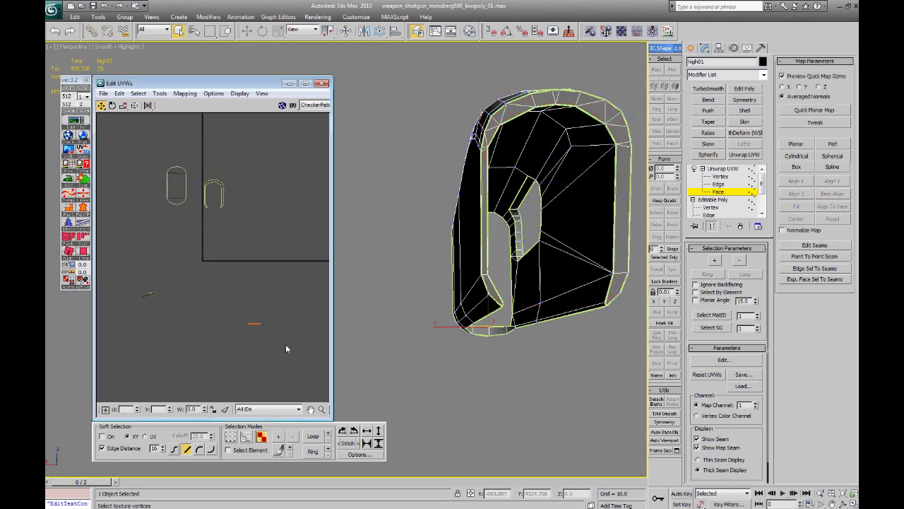
click(852, 497)
alt+middle_drag(540, 277, 460, 274)
scroll(443, 278, up, 2)
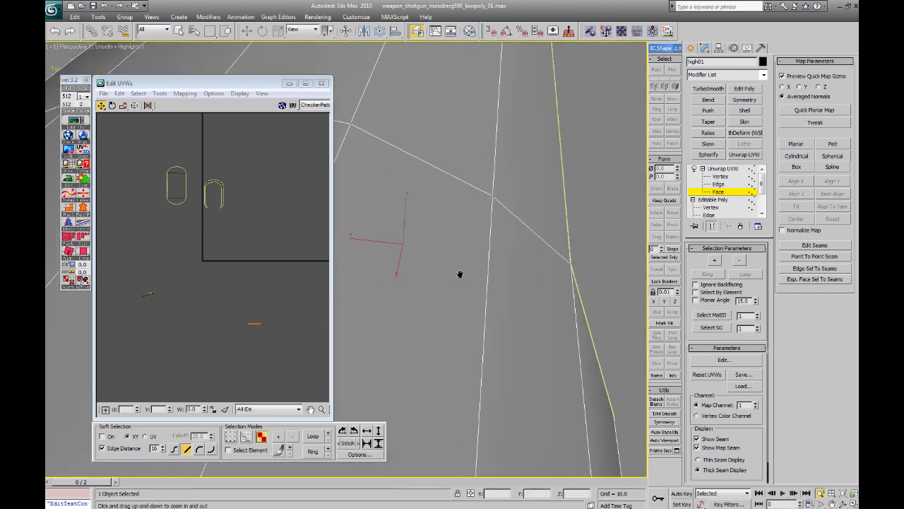
scroll(460, 274, down, 4)
click(796, 144)
click(833, 193)
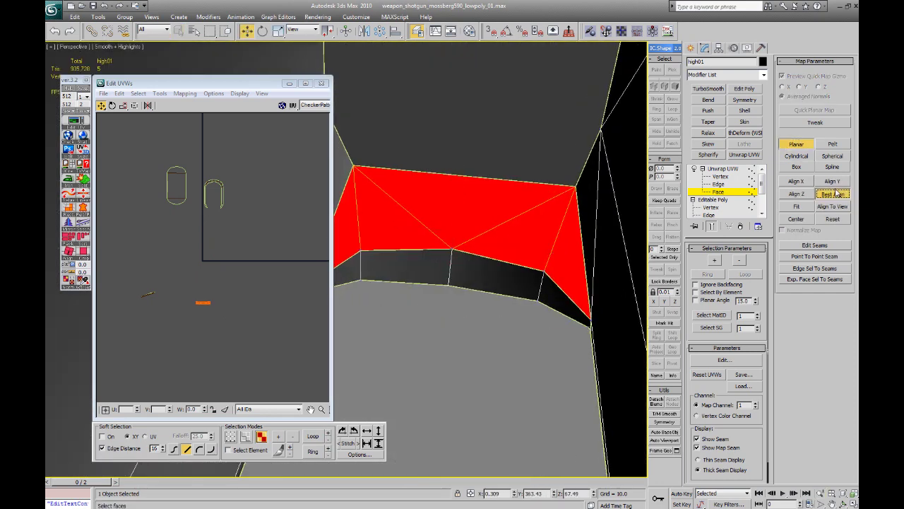
click(797, 193)
click(799, 143)
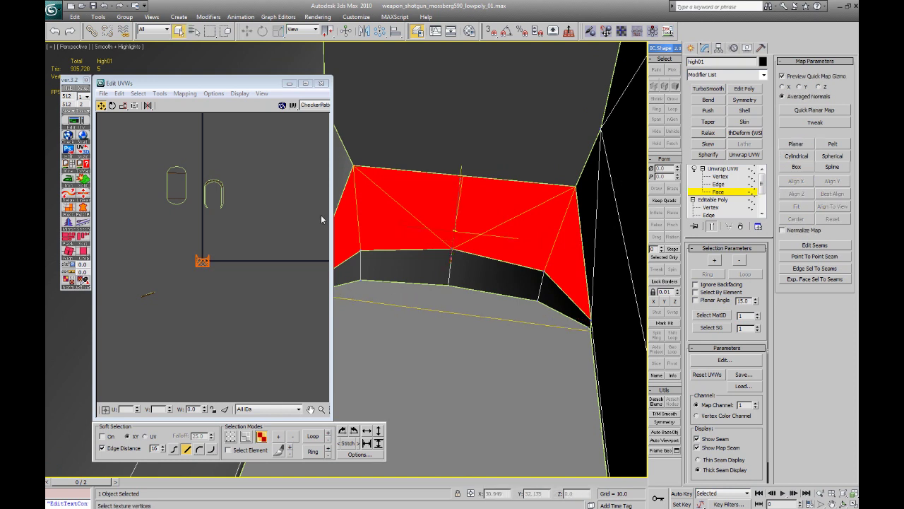
Step: Rotate the newly mapped cluster and place it just below the straight end of the small slot-shaped shell
middle_drag(185, 170, 177, 305)
scroll(207, 234, down, 1)
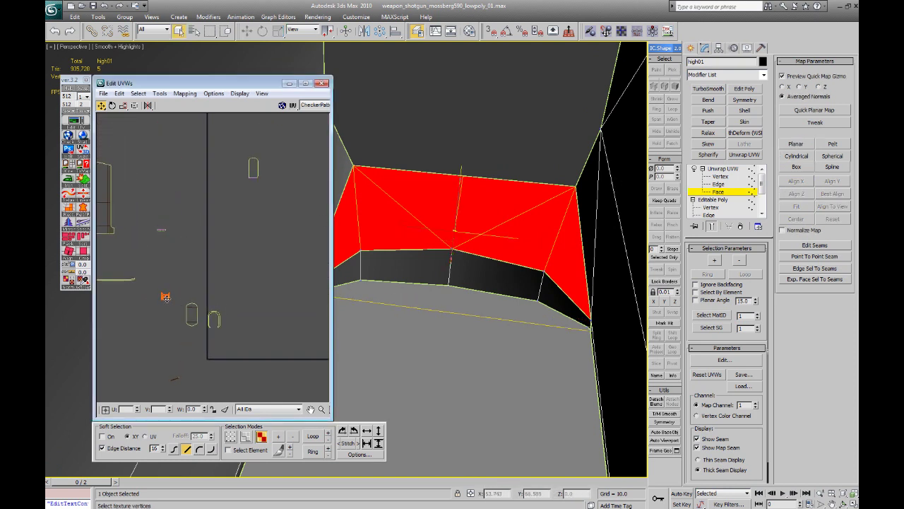
click(352, 430)
scroll(251, 206, up, 5)
middle_drag(251, 205, 216, 248)
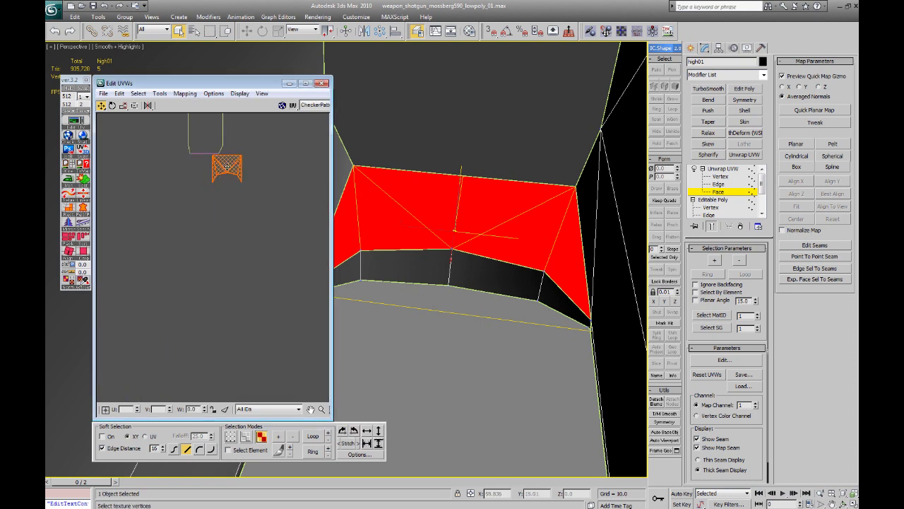
drag(226, 166, 209, 173)
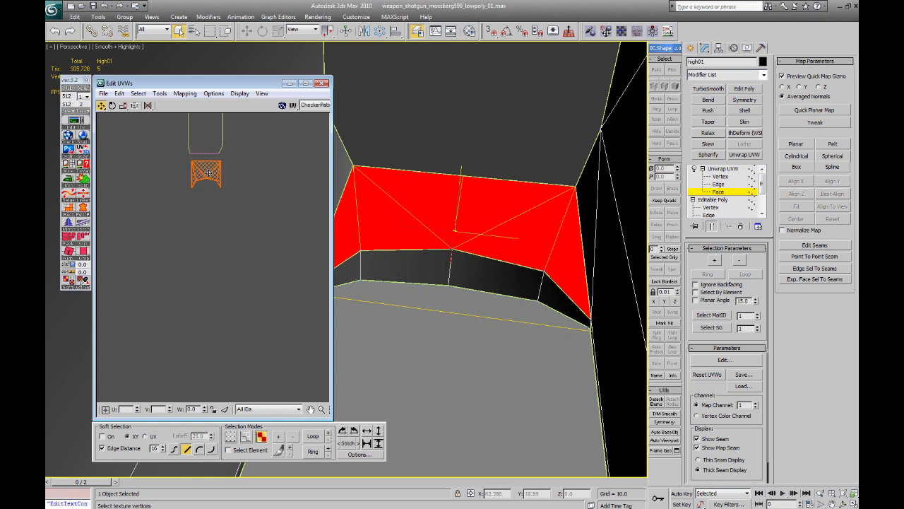
Step: Select the thin shell below the UV square, frame its elongated recess faces on the model and planar-map them with Best Align
click(195, 241)
scroll(188, 268, down, 5)
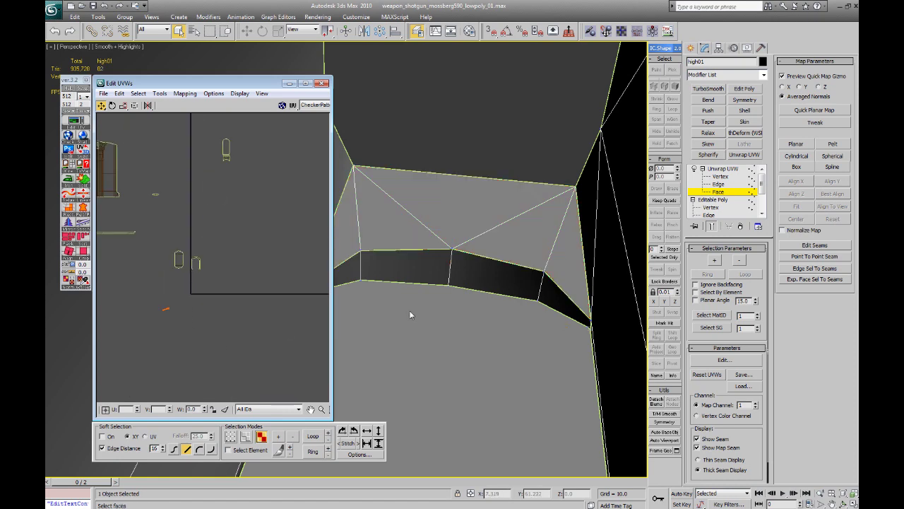
middle_drag(410, 314, 418, 307)
click(842, 496)
ctrl+alt+middle_drag(424, 219, 480, 235)
ctrl+alt+middle_drag(480, 235, 612, 222)
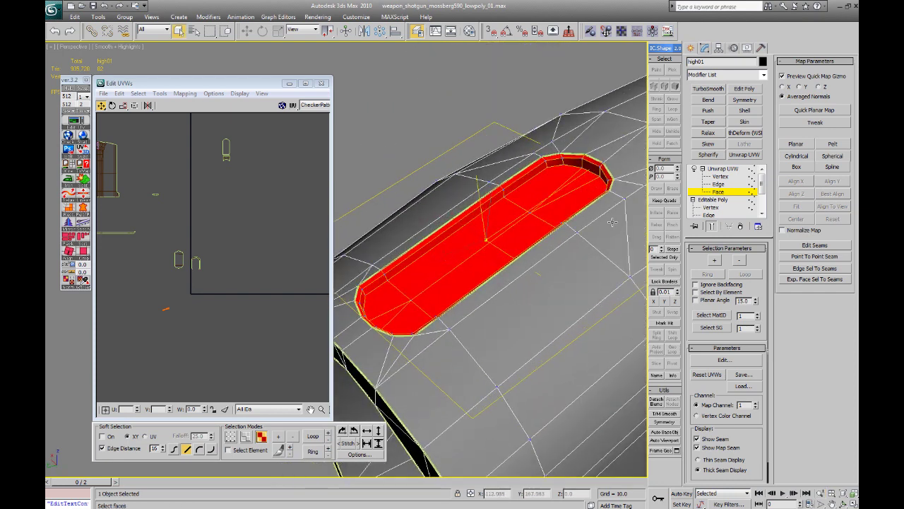
click(795, 144)
click(832, 194)
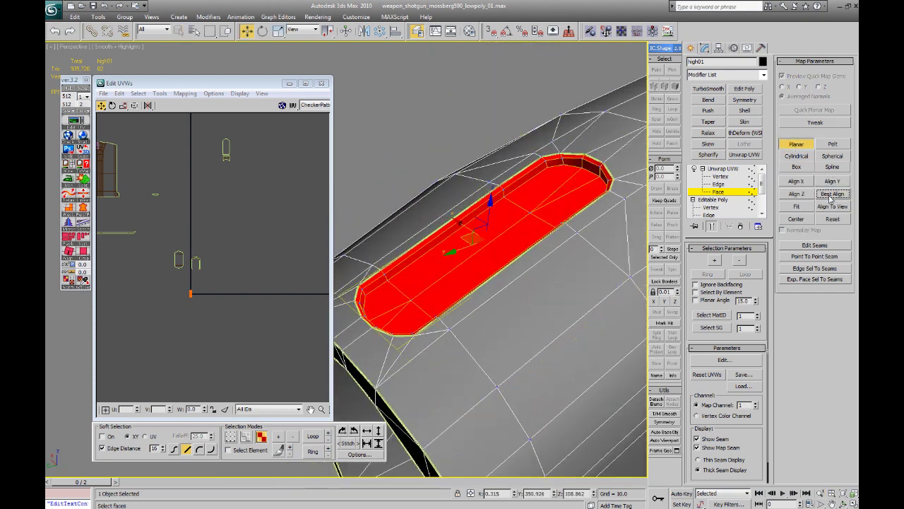
click(797, 146)
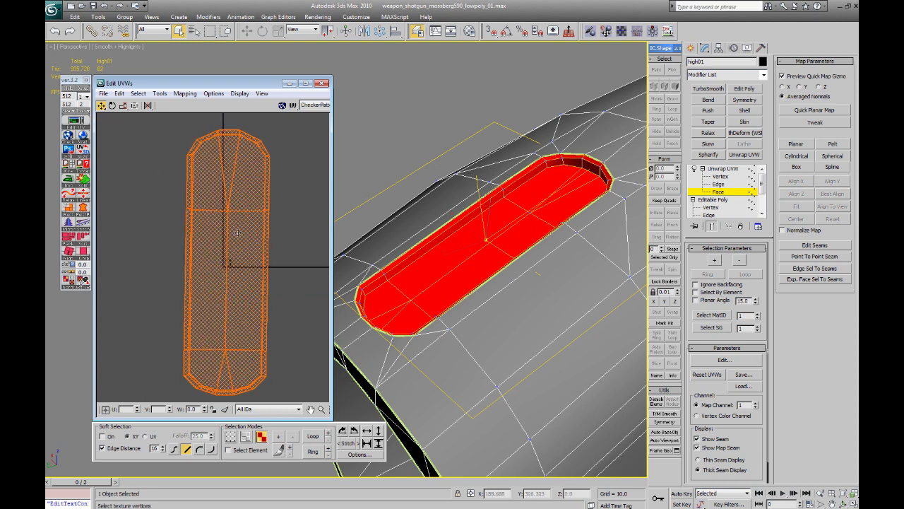
Step: Try planar-mapping the recess faces with the projection aligned to X, Y and Z
click(796, 144)
click(796, 181)
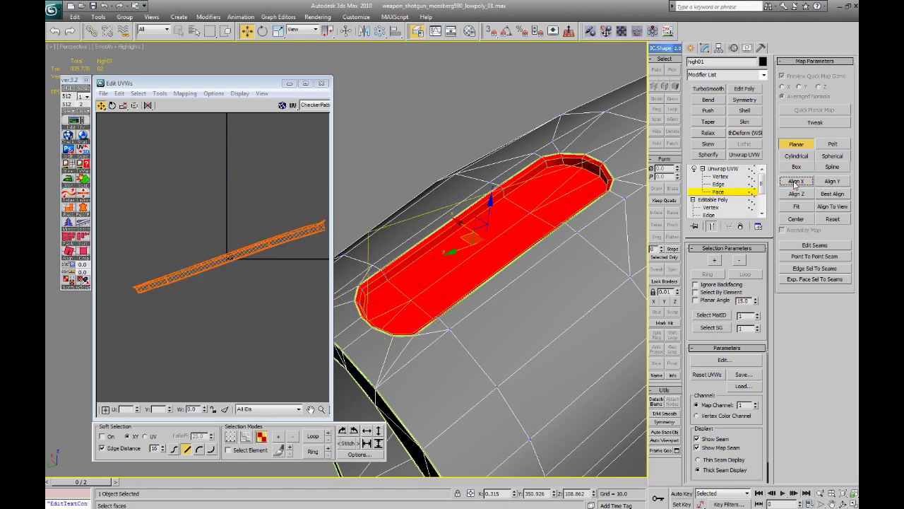
click(797, 194)
click(834, 181)
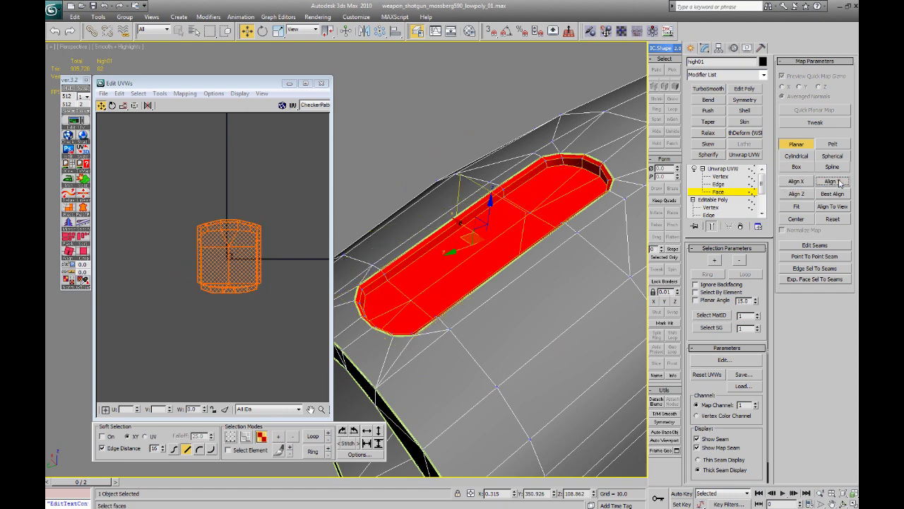
click(797, 194)
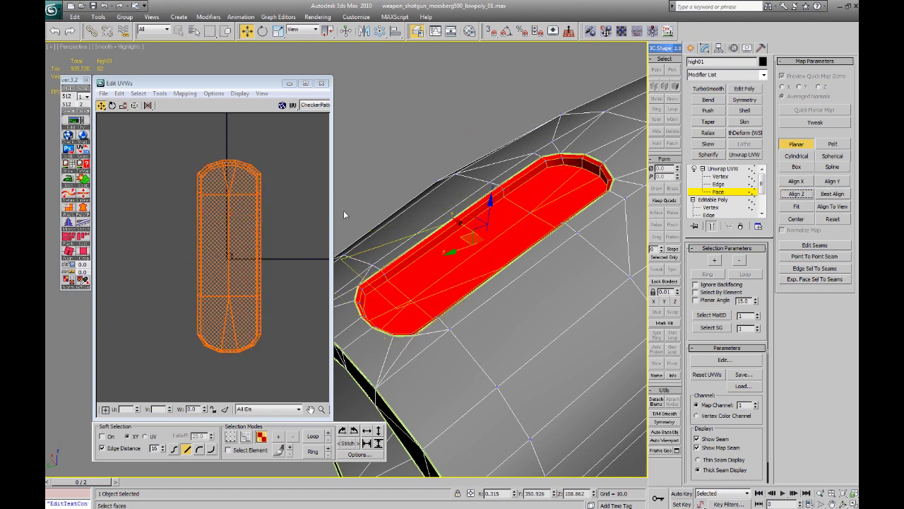
scroll(248, 233, up, 2)
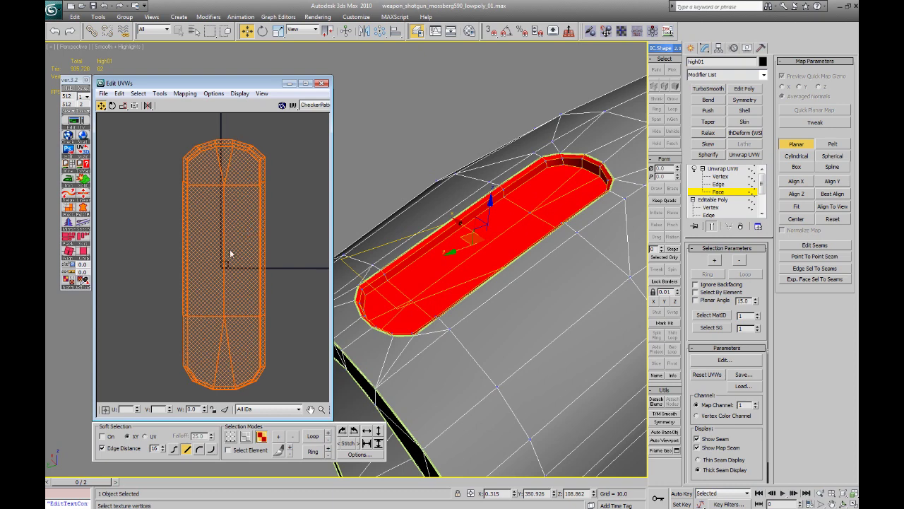
middle_drag(230, 252, 231, 243)
middle_drag(467, 195, 445, 196)
Step: Try the Z and Y alignments from a side view of the recess, finishing the planar map with Best Align
right_click(478, 205)
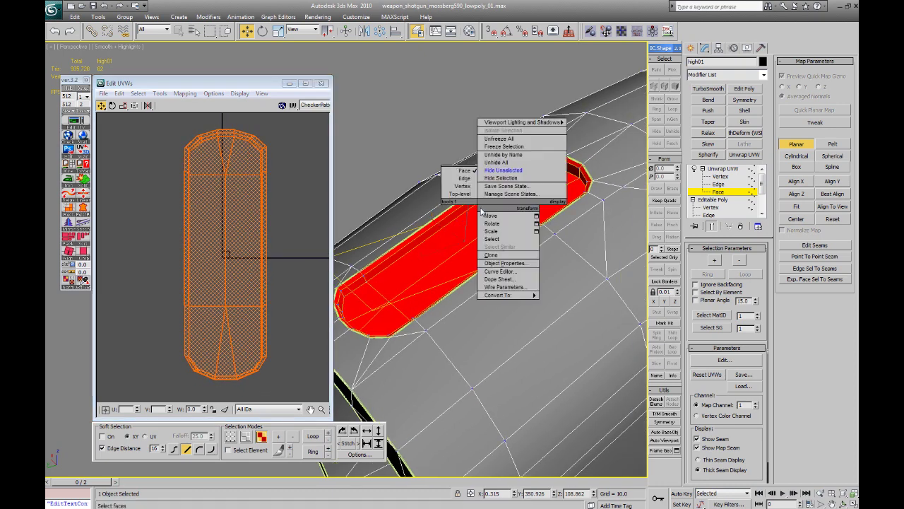
click(441, 226)
key(alt+z)
mouse_move(468, 192)
alt+middle_down()
mouse_move(438, 198)
mouse_move(476, 216)
mouse_move(468, 210)
alt+middle_up()
key(w)
key(e)
key(w)
key(e)
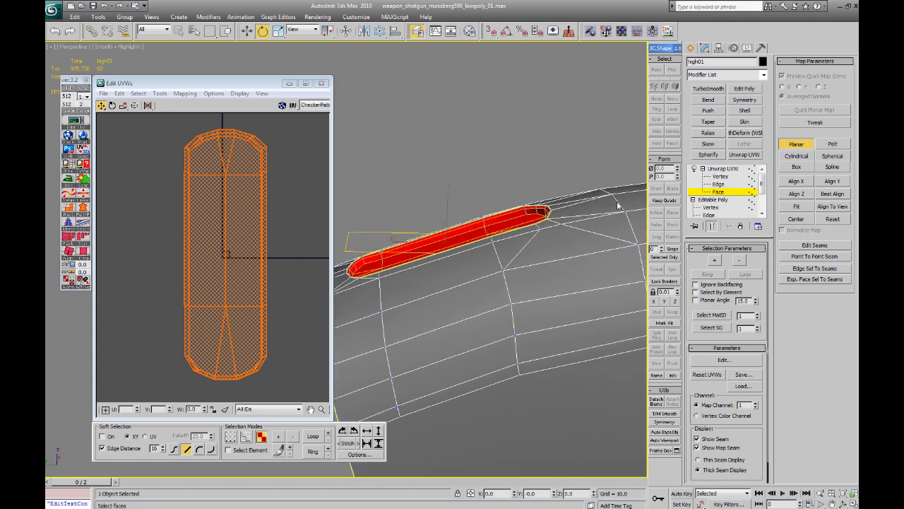
click(794, 193)
click(832, 181)
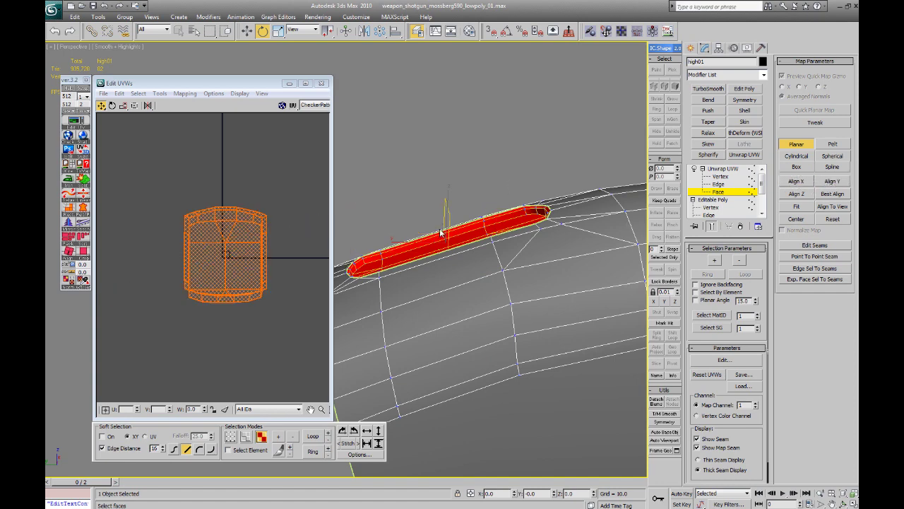
click(821, 194)
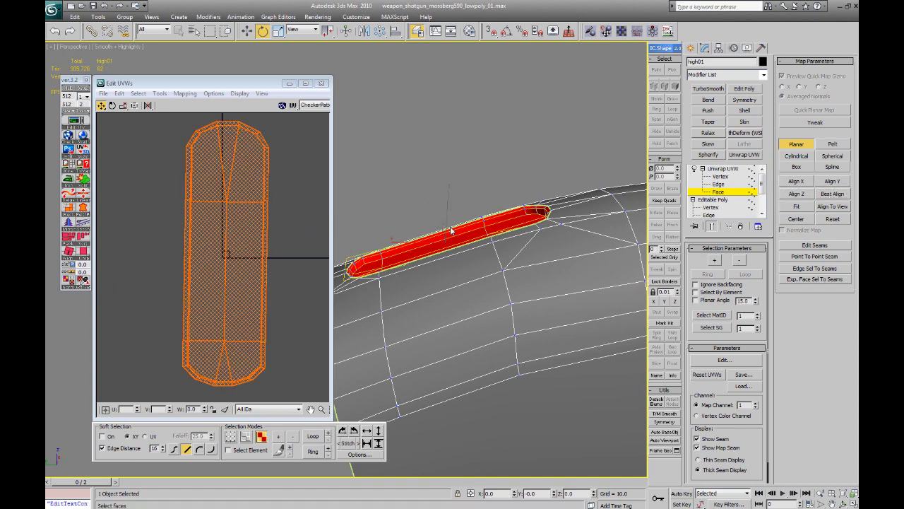
alt+middle_drag(452, 229, 537, 236)
key(w)
alt+middle_drag(455, 245, 437, 225)
click(804, 145)
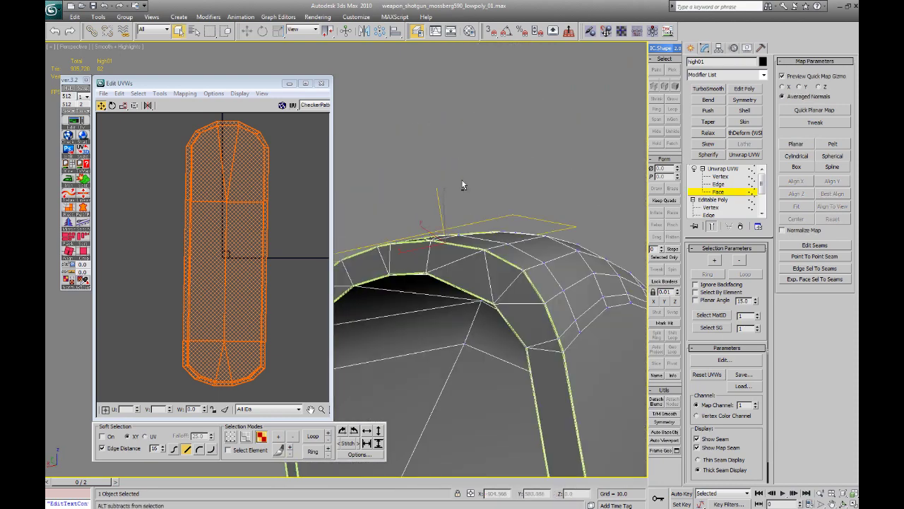
alt+middle_drag(462, 186, 435, 222)
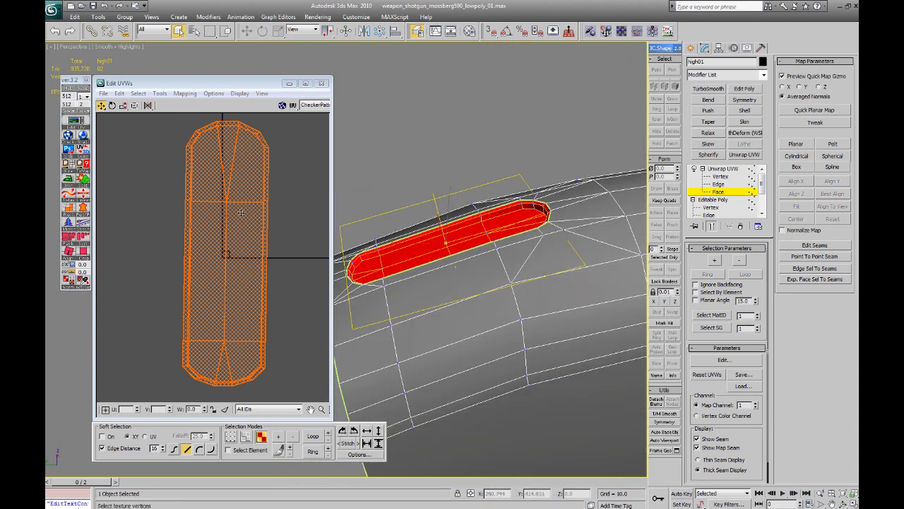
Step: Move the elongated recess shell into the empty space left of the UV square
scroll(222, 220, down, 3)
drag(222, 220, 159, 186)
click(225, 168)
middle_drag(225, 169, 264, 194)
scroll(264, 194, up, 3)
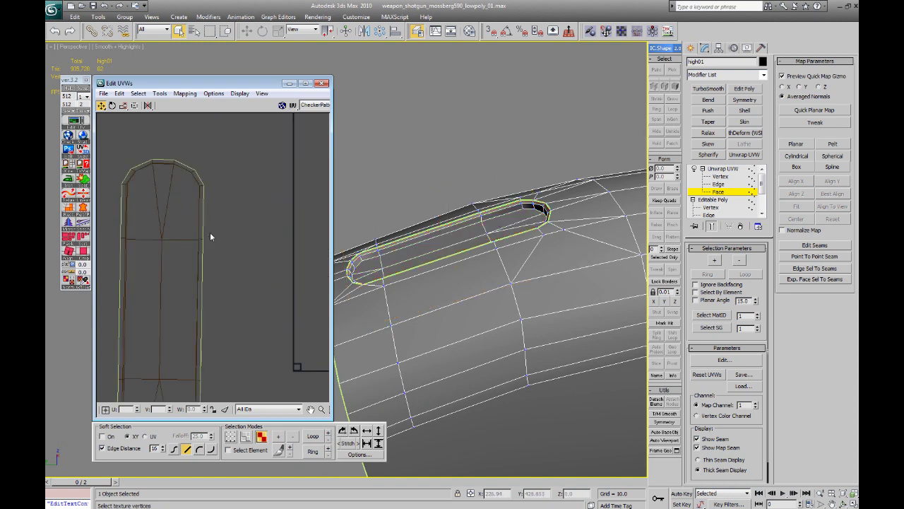
middle_drag(210, 232, 251, 206)
scroll(249, 207, down, 3)
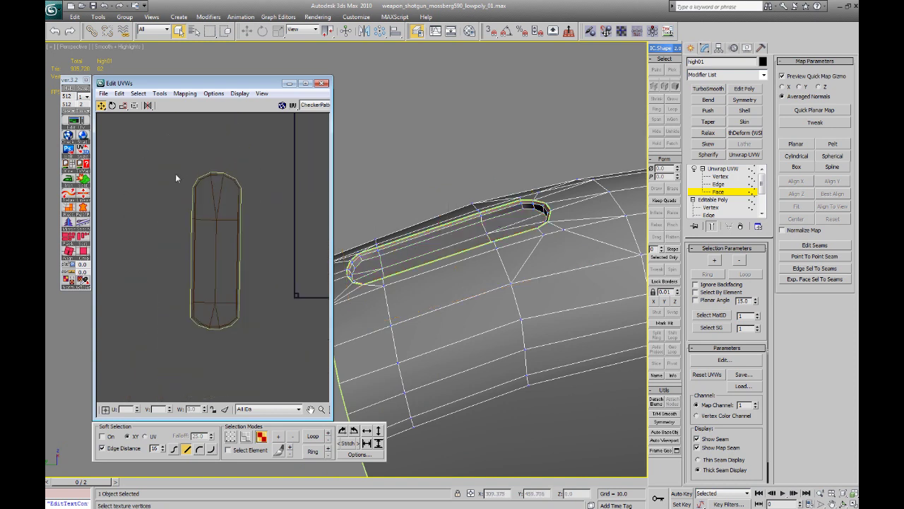
Step: Select the whole recess shell and relax its UVs
click(196, 183)
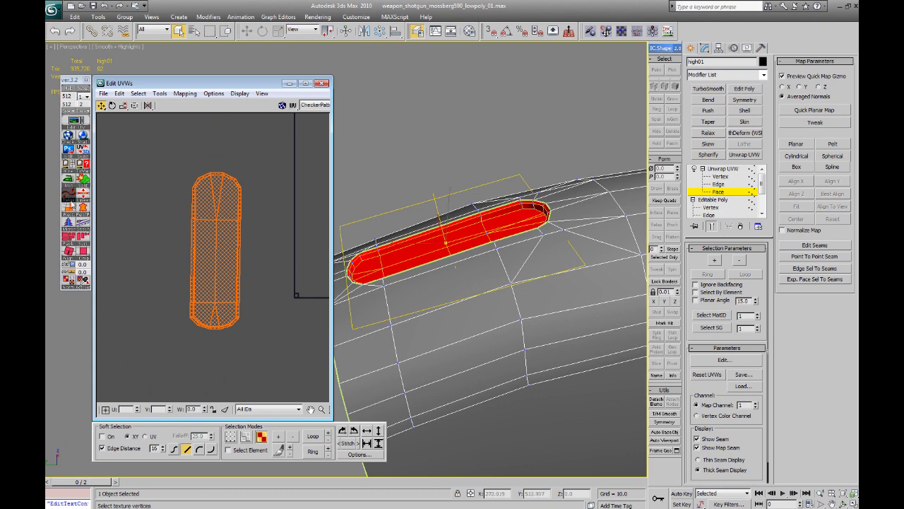
click(164, 184)
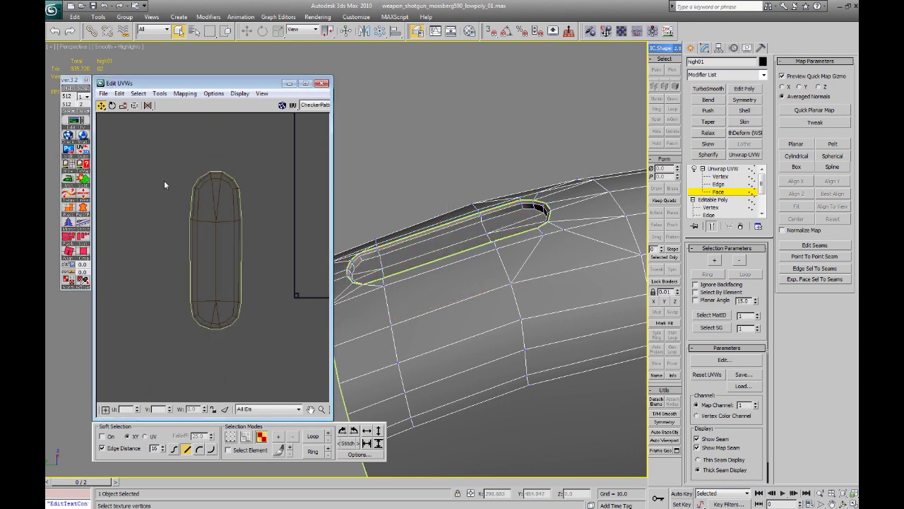
scroll(163, 157, up, 4)
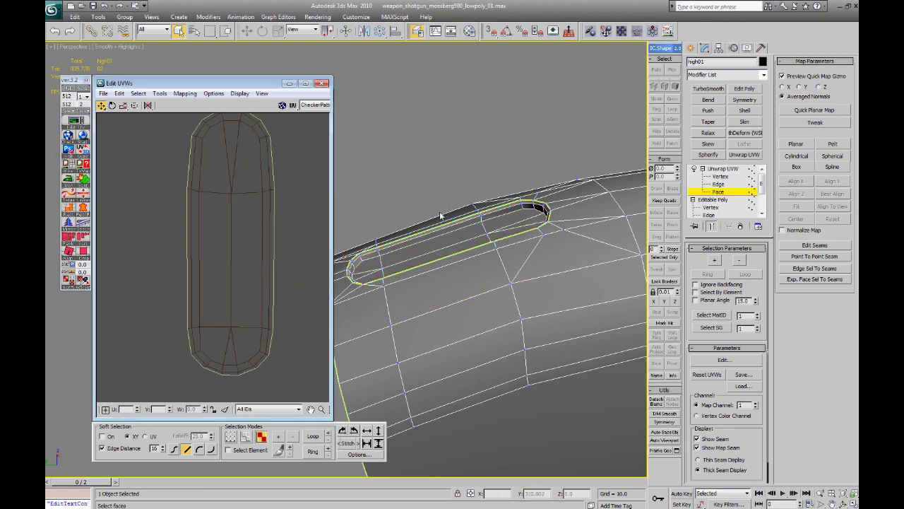
alt+middle_drag(440, 216, 462, 227)
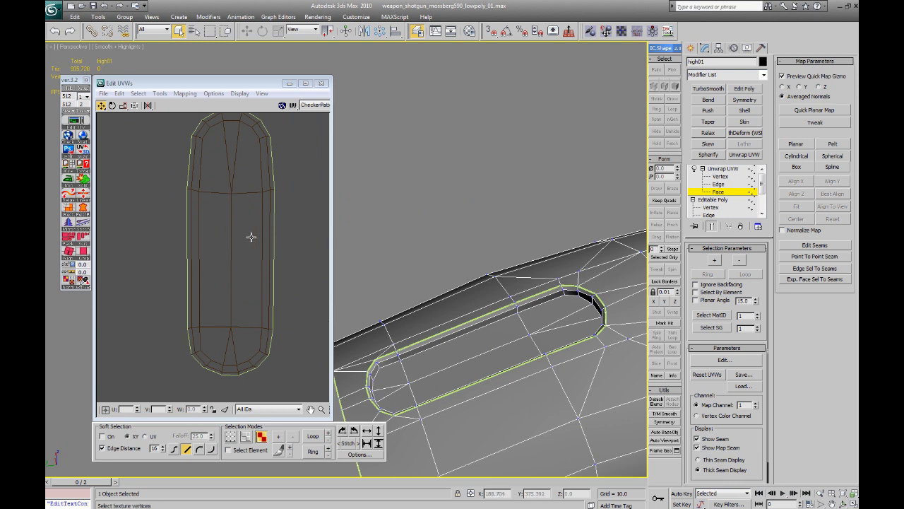
Step: Select all faces of the recess shell and start a new planar map with Best Align
scroll(212, 229, down, 3)
drag(168, 157, 284, 342)
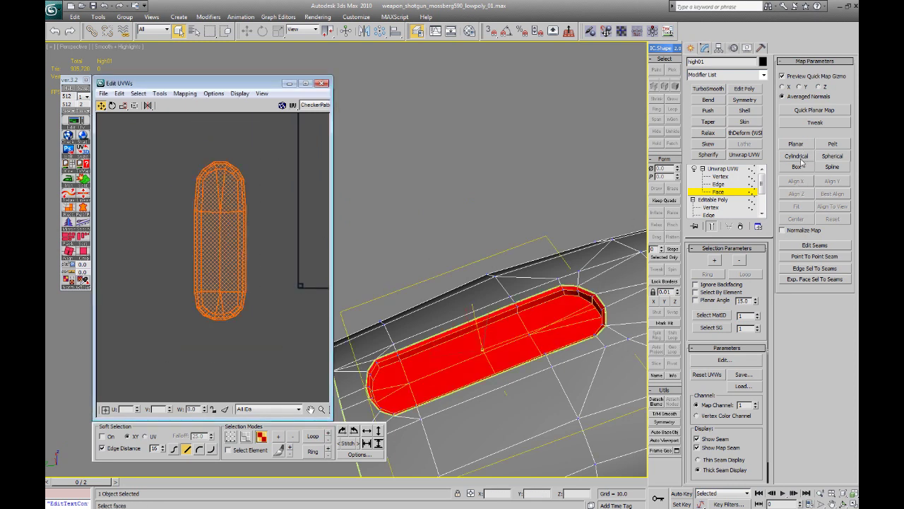
alt+middle_drag(534, 227, 508, 184)
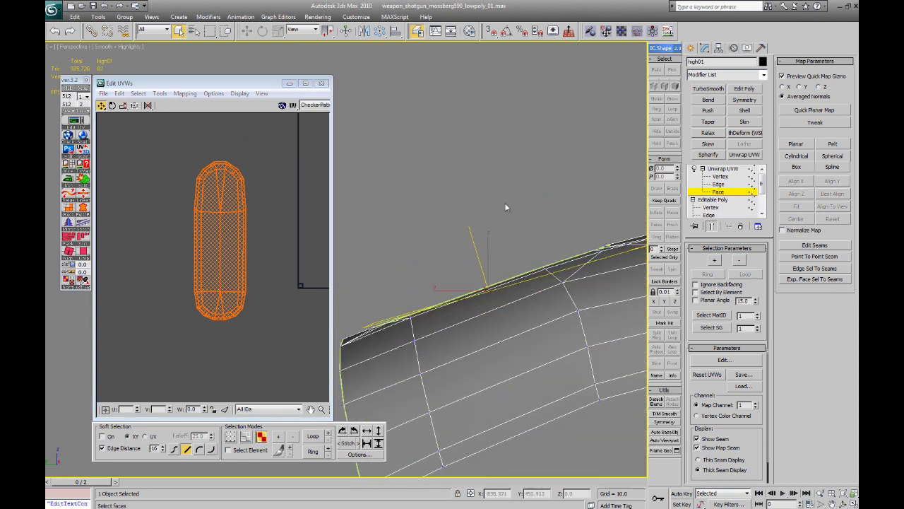
click(796, 144)
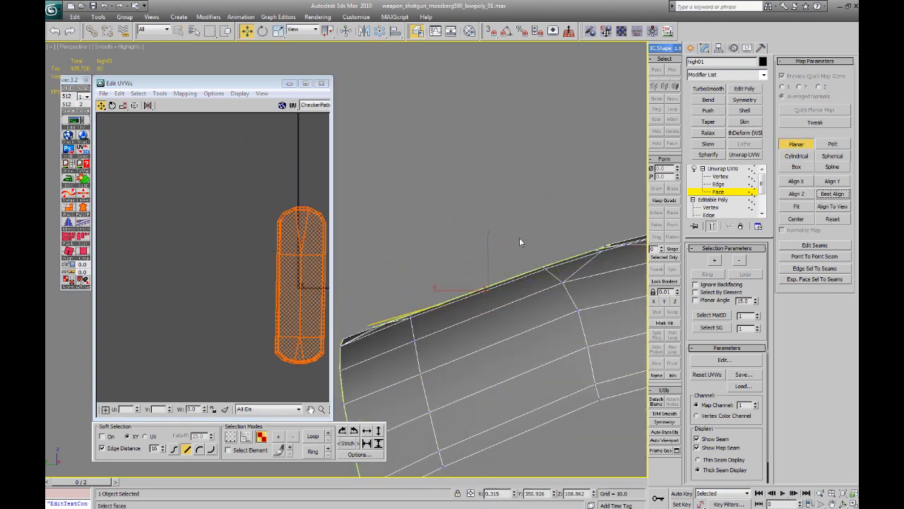
Step: Try to rotate the planar gizmo about X by about -4.21 degrees to follow the recess slope
alt+middle_drag(508, 234, 492, 265)
key(e)
right_click(492, 264)
click(443, 249)
drag(495, 254, 496, 251)
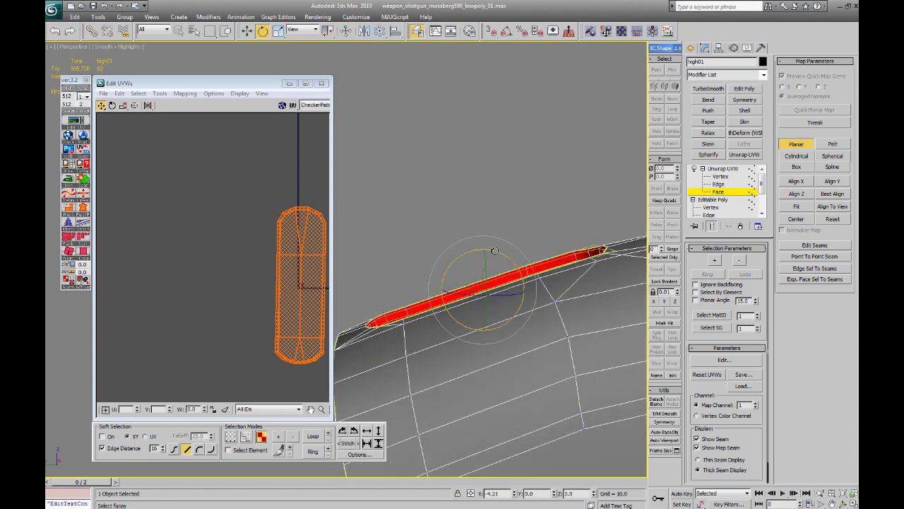
key(w)
alt+middle_drag(452, 268, 501, 286)
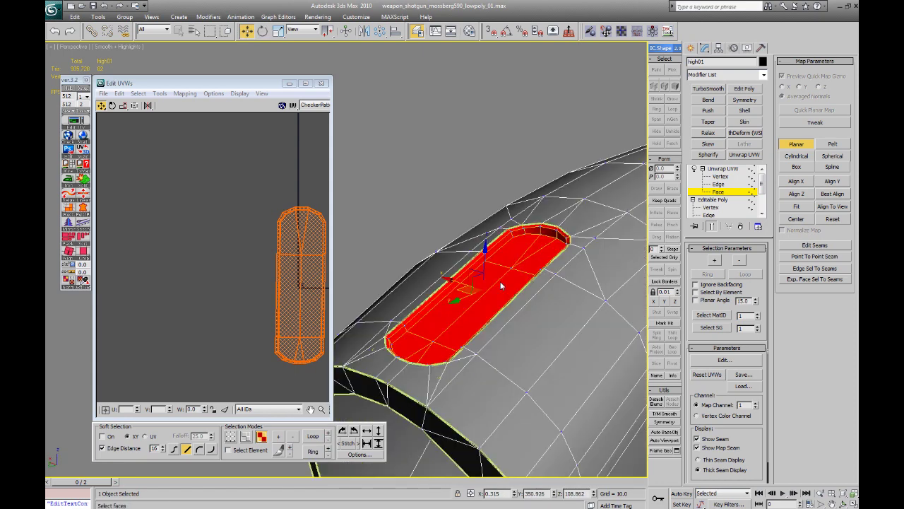
Step: Align the planar projection to Z and rotate its gizmo to roughly match the slope of the recess
click(826, 182)
click(796, 193)
alt+middle_drag(535, 244, 484, 245)
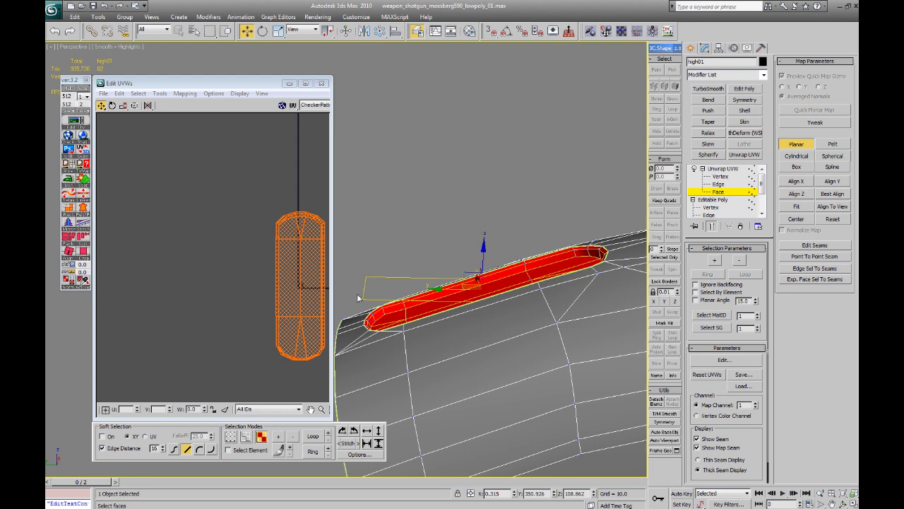
middle_drag(284, 261, 255, 255)
key(e)
drag(514, 263, 488, 253)
key(w)
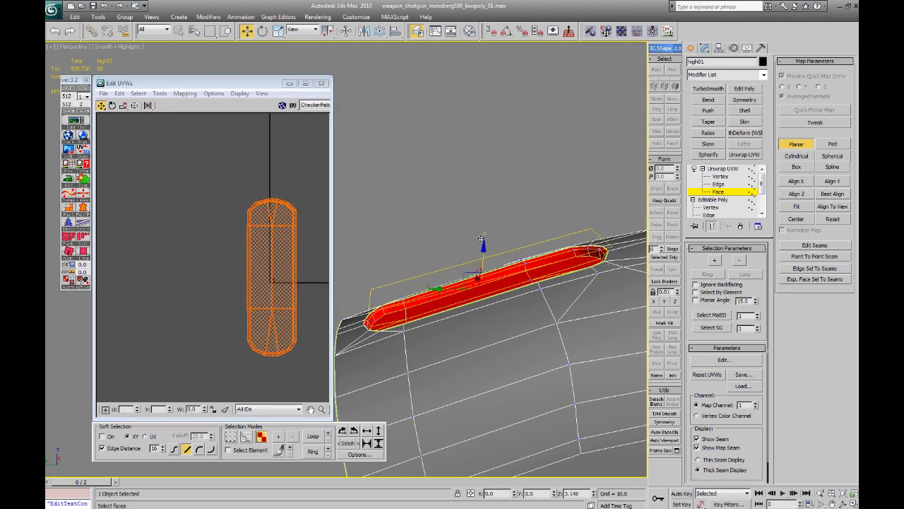
Step: Fine-tune the planar gizmo's rotation from the side and lower it along Z toward the recess surface
key(e)
alt+middle_drag(491, 249, 508, 252)
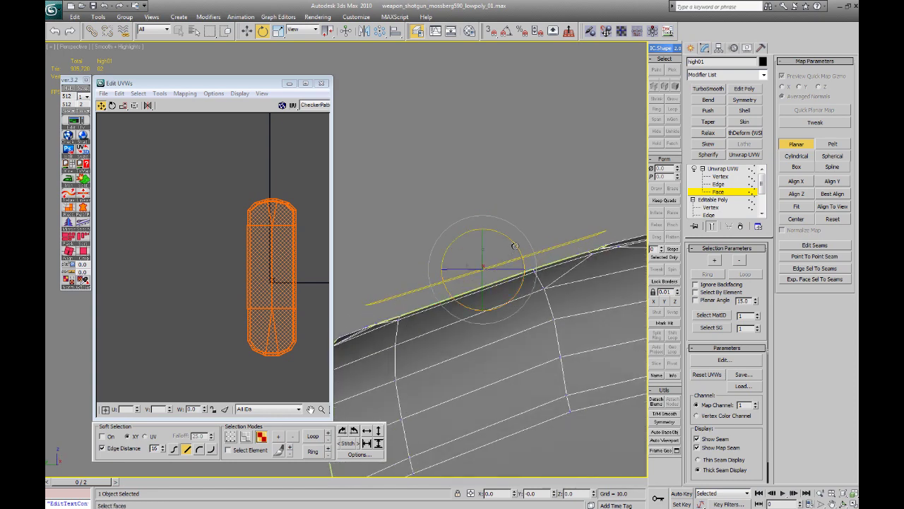
drag(515, 245, 515, 244)
key(w)
alt+middle_drag(498, 233, 490, 240)
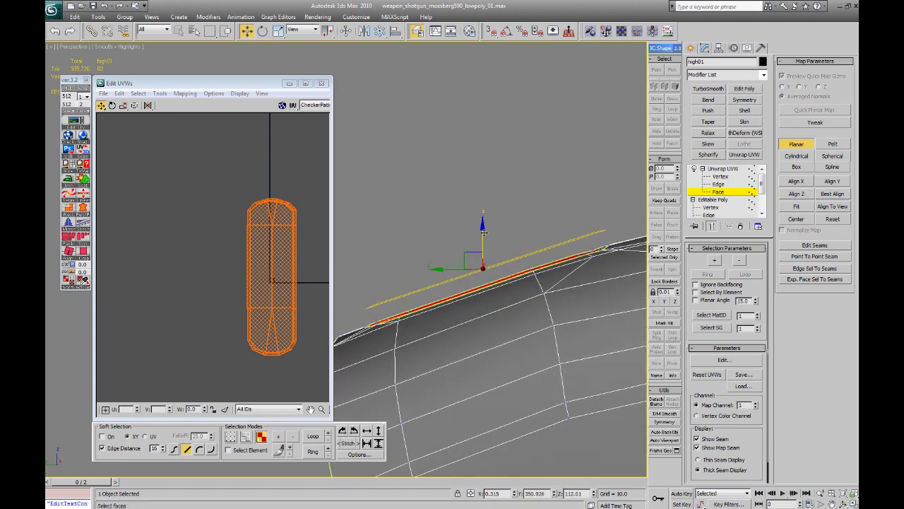
drag(484, 233, 484, 245)
mouse_move(454, 241)
alt+middle_down()
mouse_move(584, 261)
mouse_move(556, 278)
mouse_move(460, 231)
alt+middle_up()
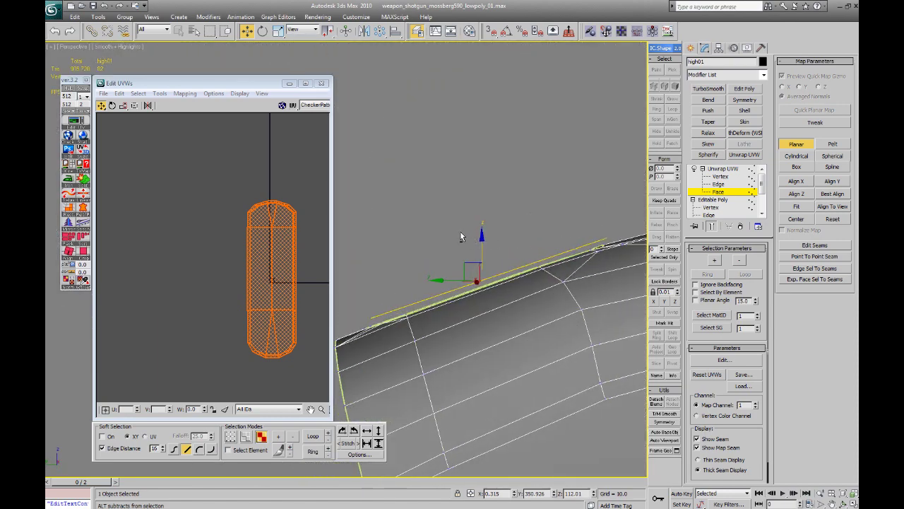
Step: Finish the planar mapping and move the recess shell into the empty space left of the UV square
click(792, 149)
middle_drag(255, 263, 224, 262)
drag(241, 255, 145, 223)
click(223, 216)
middle_drag(201, 209, 257, 227)
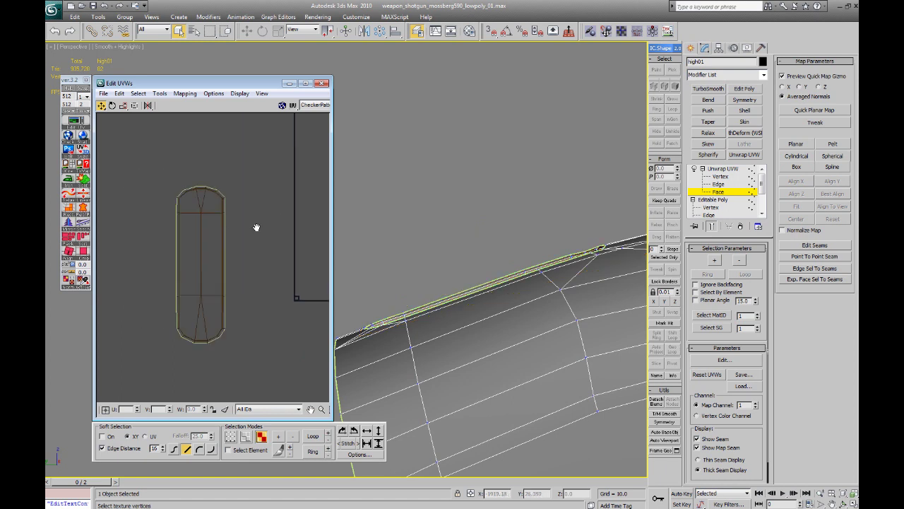
Step: Select the whole recess shell, relax its UVs and check both rounded ends
scroll(193, 210, up, 3)
scroll(172, 163, down, 3)
drag(284, 331, 145, 154)
click(74, 190)
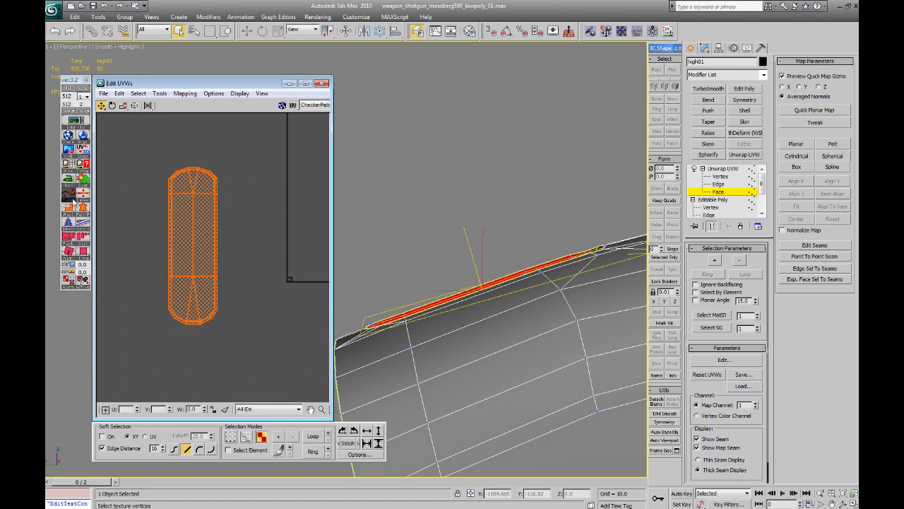
click(139, 192)
middle_drag(144, 186, 169, 210)
scroll(185, 220, up, 3)
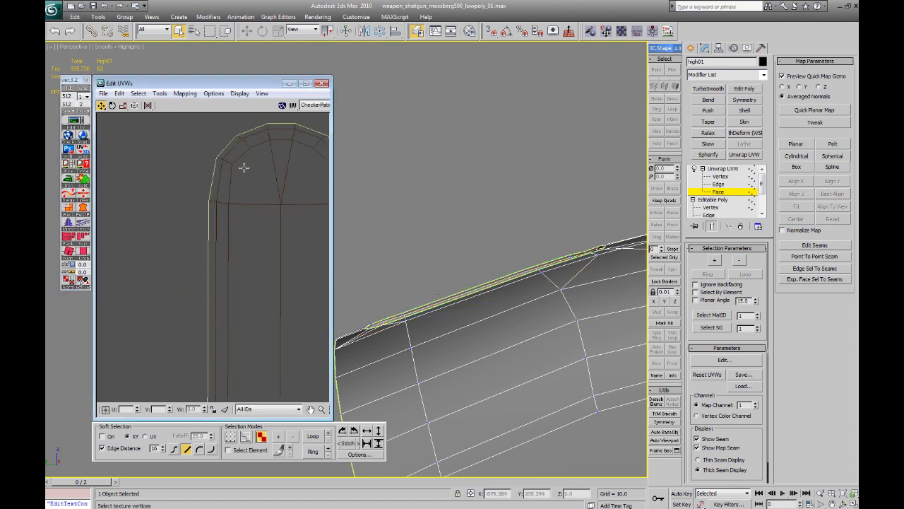
middle_drag(244, 168, 187, 113)
middle_drag(240, 312, 234, 196)
Step: Assign the checker material from the Material Editor to the receiver part and bring the recess into view
alt+middle_drag(480, 198, 448, 212)
scroll(448, 212, down, 3)
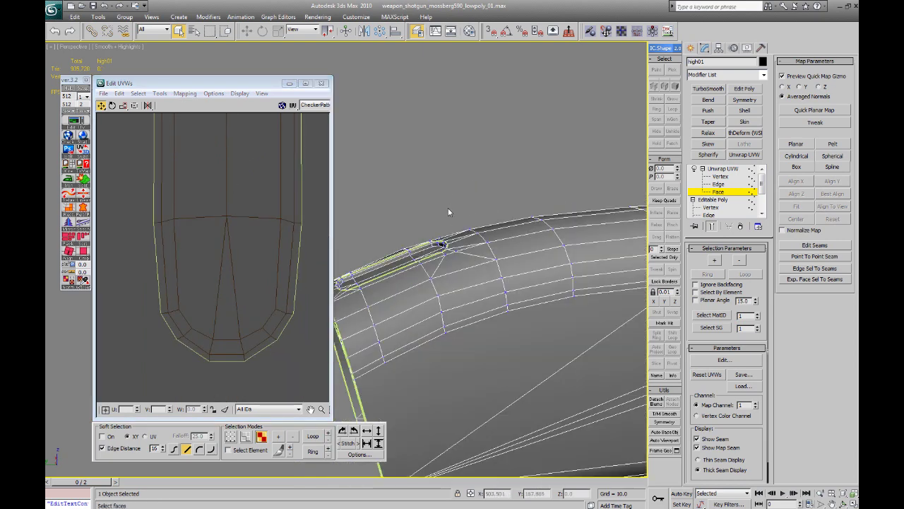
scroll(448, 212, up, 2)
click(470, 31)
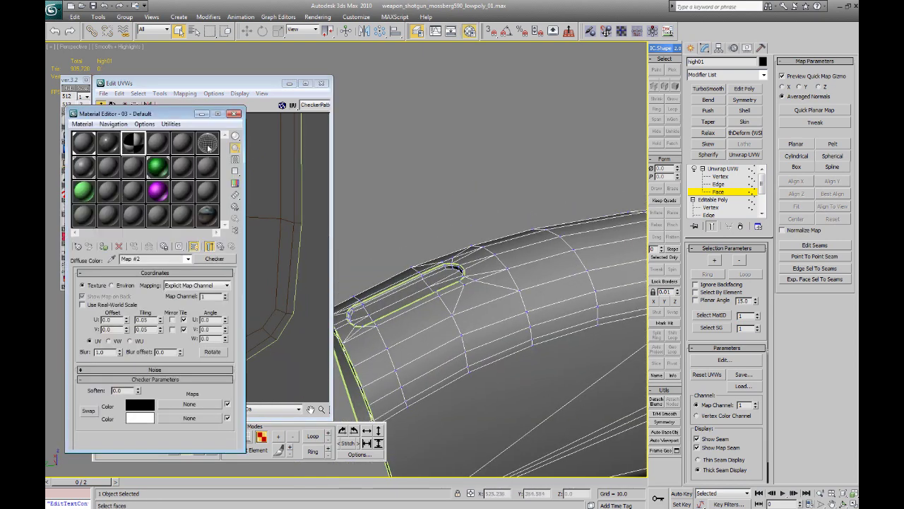
drag(138, 143, 485, 294)
alt+middle_drag(484, 294, 505, 292)
Step: Set the checker map's U and V tiling to 0.1, check the recess and close the Material Editor
double_click(148, 319)
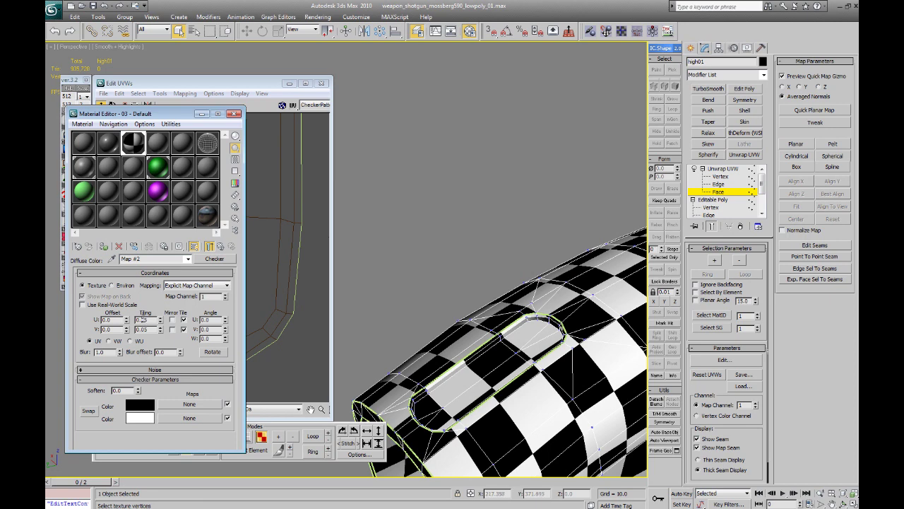
text(0.1)
key(Return)
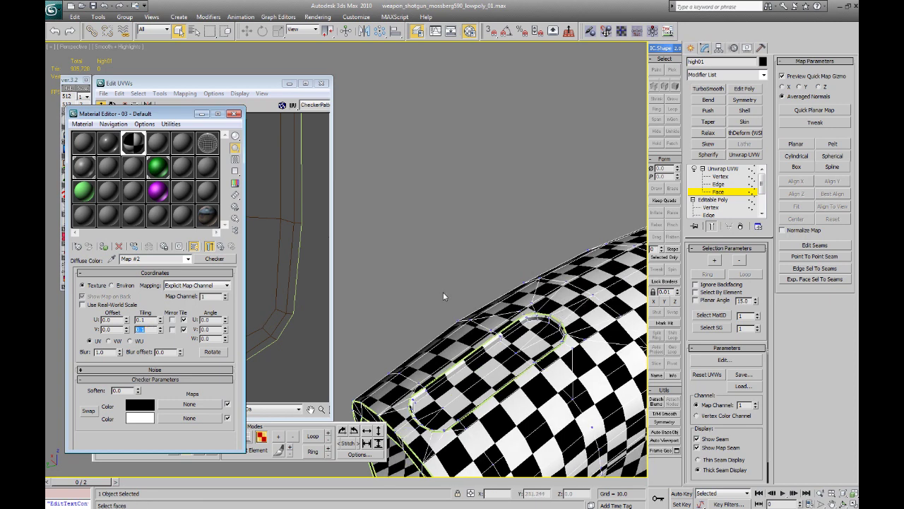
ctrl+alt+middle_drag(443, 296, 442, 261)
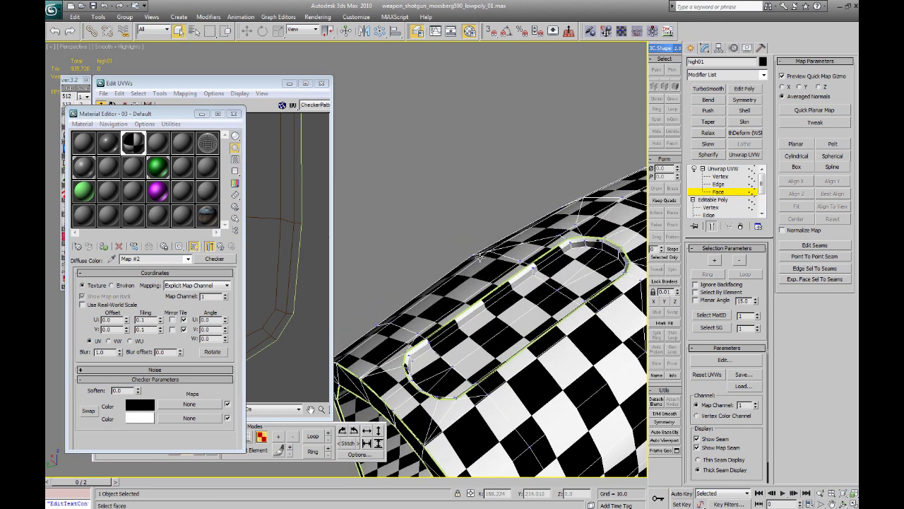
click(235, 114)
Step: Select the recess shell and move it up beside the other small shells at the UV square's left edge
scroll(223, 222, down, 5)
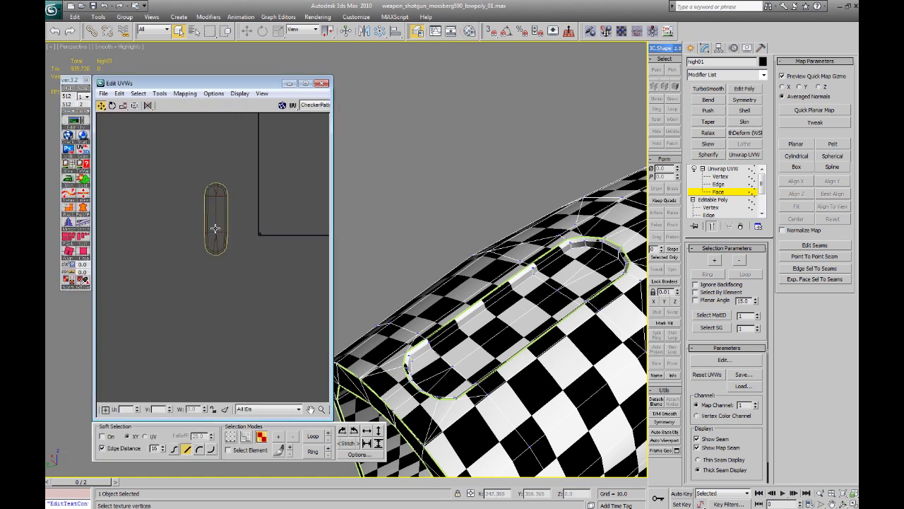
click(215, 226)
scroll(225, 293, down, 5)
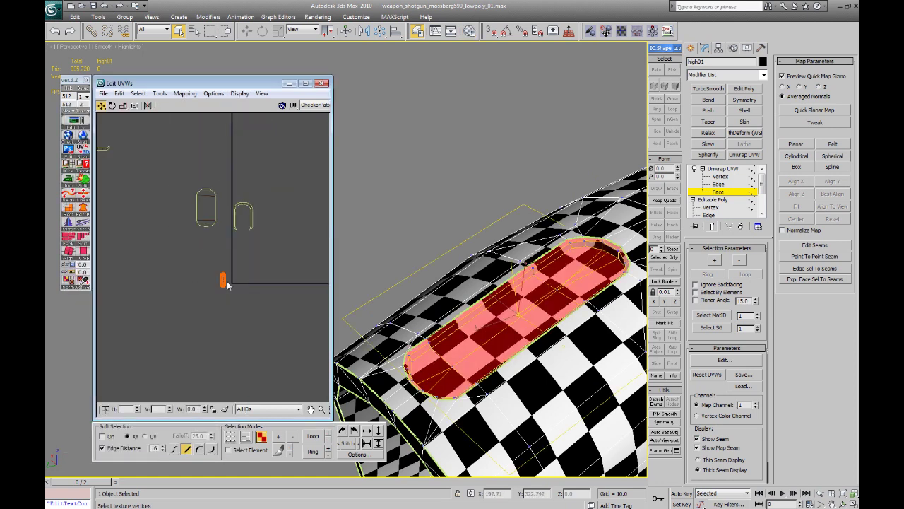
drag(224, 282, 221, 153)
scroll(222, 154, down, 1)
middle_drag(220, 157, 224, 219)
scroll(223, 217, down, 5)
middle_drag(158, 204, 175, 224)
scroll(174, 223, up, 1)
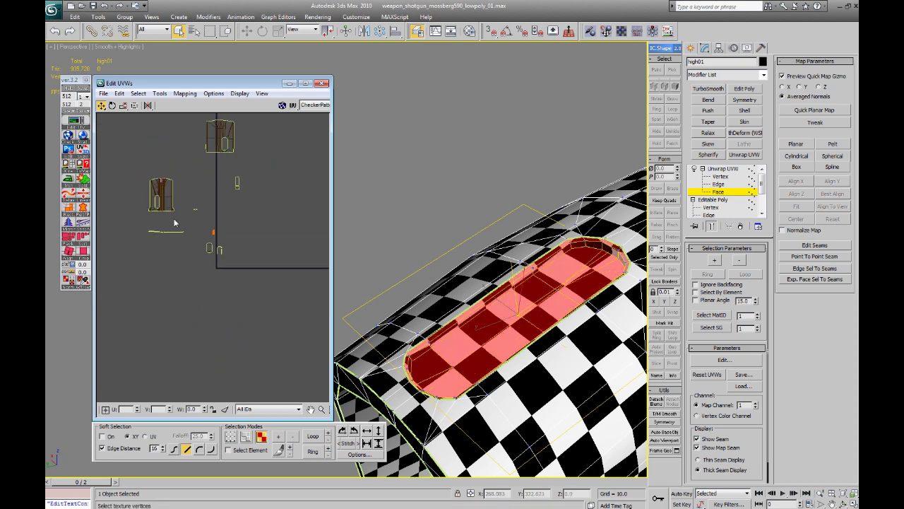
Step: Move the tiny sliver shell into the UV square, just below the small rounded shell
scroll(176, 219, up, 4)
drag(193, 192, 248, 218)
scroll(239, 216, up, 7)
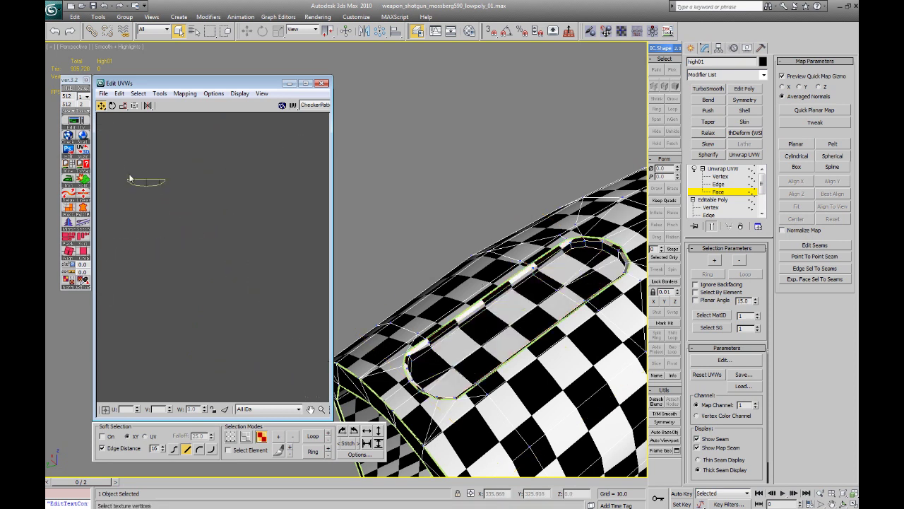
scroll(206, 212, down, 5)
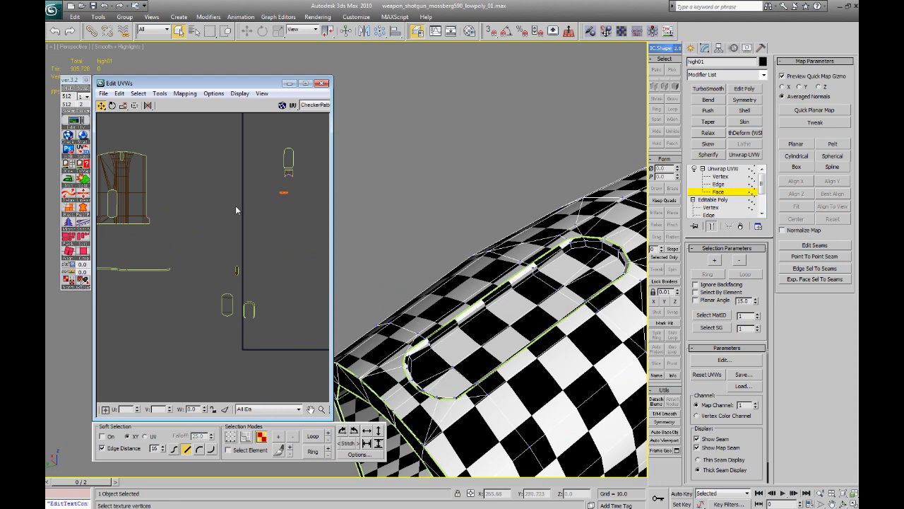
Step: Move the large shell that straddles the UV square's left edge fully outside it and check the whole part
scroll(236, 210, down, 3)
key(ctrl+a)
drag(226, 192, 200, 191)
middle_drag(297, 276, 298, 259)
scroll(456, 243, down, 3)
alt+middle_drag(455, 244, 510, 220)
scroll(510, 220, down, 3)
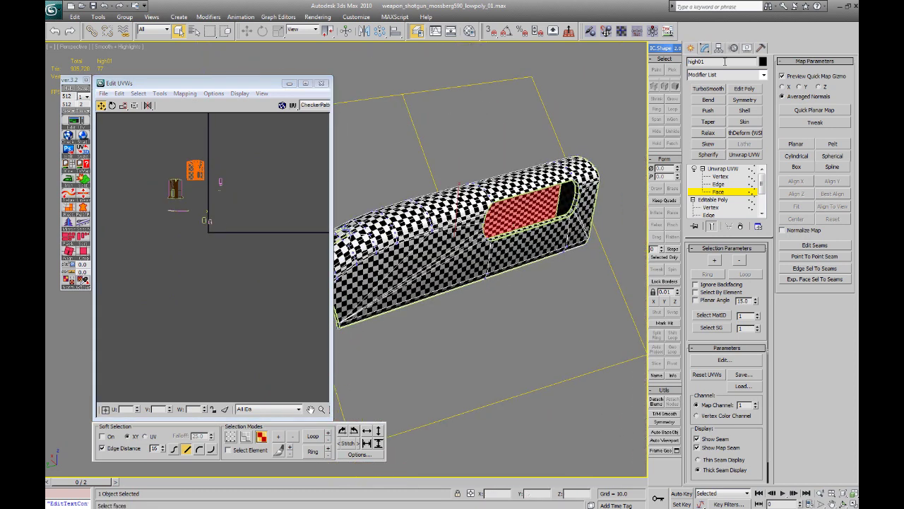
Step: Close the UV editor and convert the receiver part to an Editable Poly
click(692, 48)
right_click(418, 214)
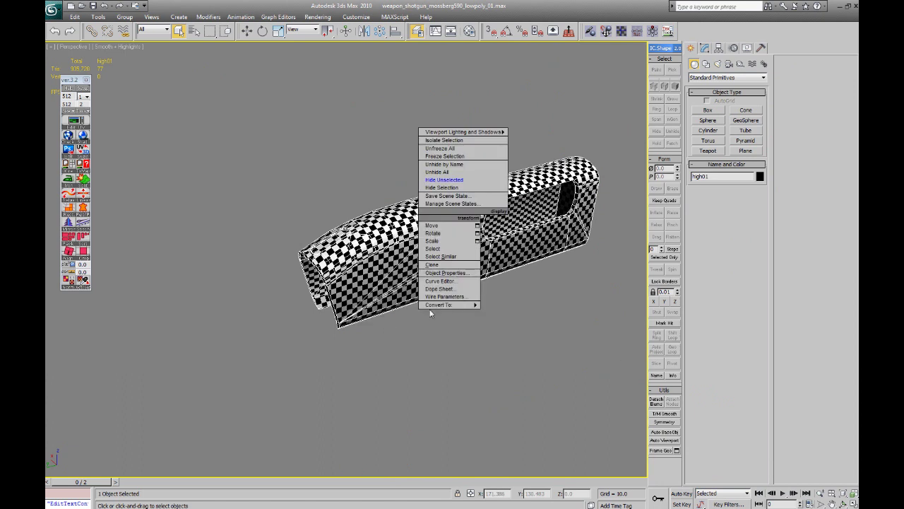
mouse_move(424, 305)
click(381, 316)
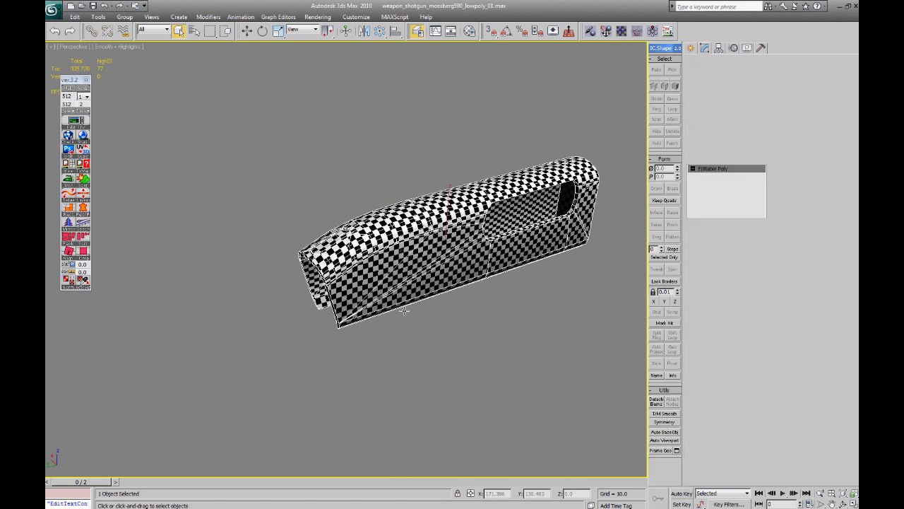
Step: Unhide all objects without unhiding the layers and clear the selection
right_click(466, 312)
click(483, 277)
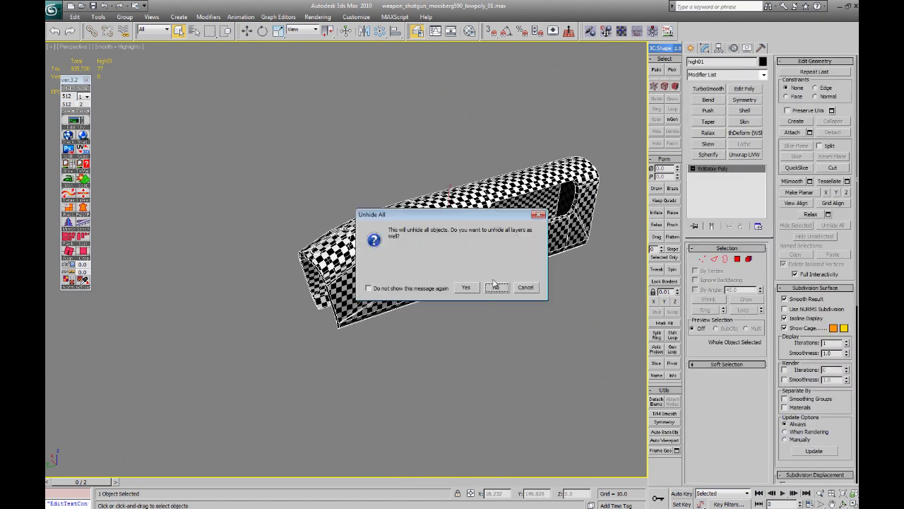
click(495, 286)
click(442, 320)
Step: Select the shotgun's barrel, add an Unwrap UVW modifier to it and open the UV editor
scroll(431, 282, down, 3)
alt+middle_drag(429, 282, 234, 251)
scroll(430, 246, down, 4)
middle_drag(366, 264, 358, 228)
scroll(402, 246, up, 4)
click(358, 205)
middle_drag(411, 150, 411, 161)
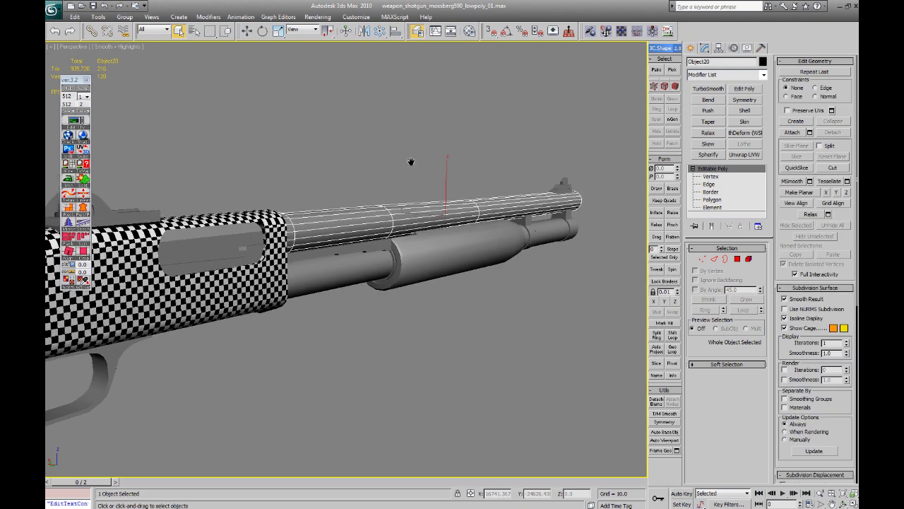
scroll(410, 162, up, 2)
click(744, 154)
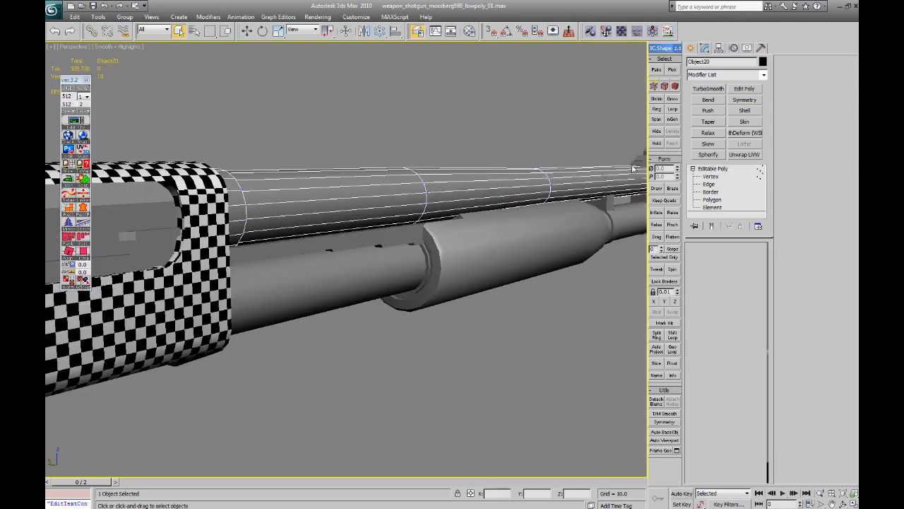
click(725, 360)
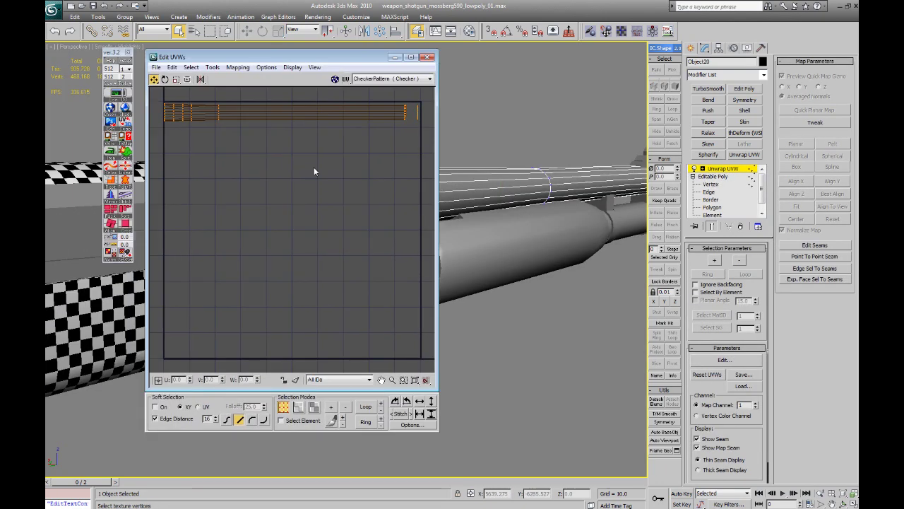
Step: Switch to face selection and select all of the barrel's UV faces
key(3)
scroll(282, 159, down, 2)
middle_drag(227, 133, 254, 159)
drag(185, 137, 423, 196)
middle_drag(377, 161, 359, 194)
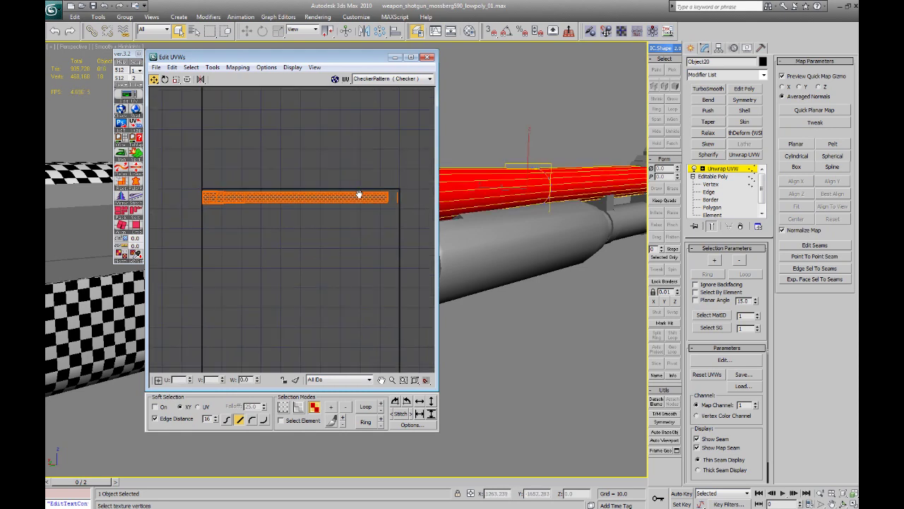
mouse_move(550, 200)
alt+middle_down()
mouse_move(567, 186)
mouse_move(563, 210)
alt+middle_up()
scroll(543, 219, down, 3)
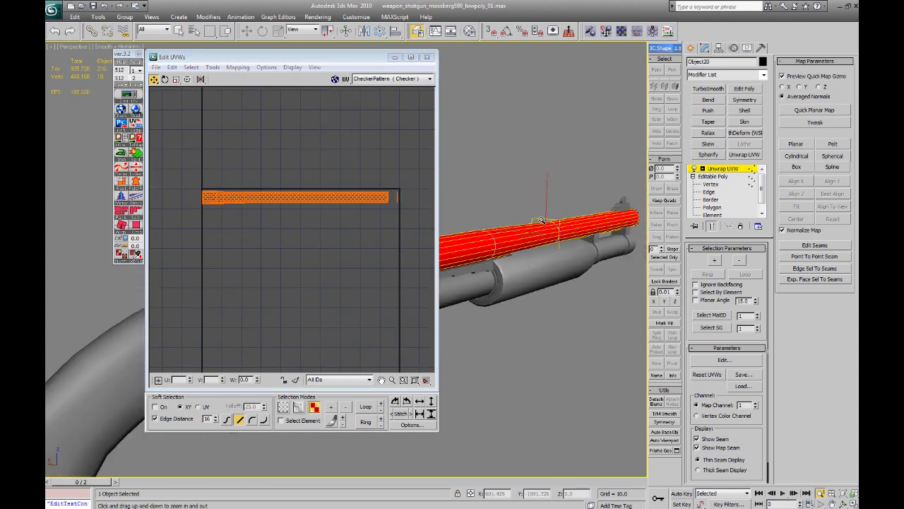
scroll(323, 196, down, 3)
middle_drag(327, 198, 326, 183)
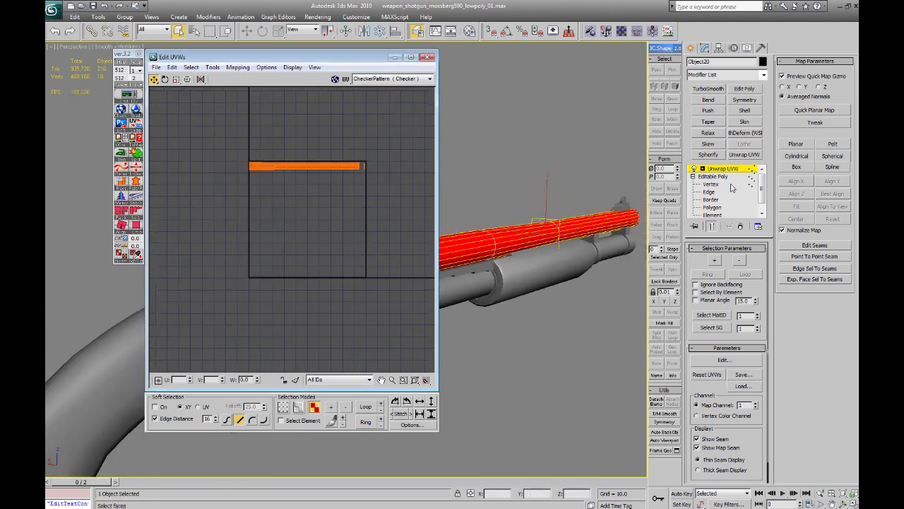
Step: Apply a cylindrical mapping to the barrel faces and align its gizmo to the Y axis
click(797, 155)
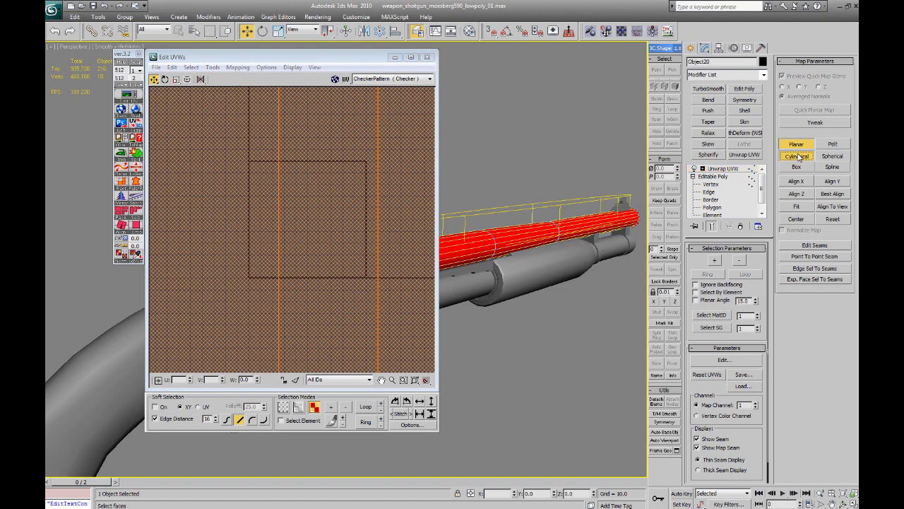
alt+middle_drag(495, 226, 550, 212)
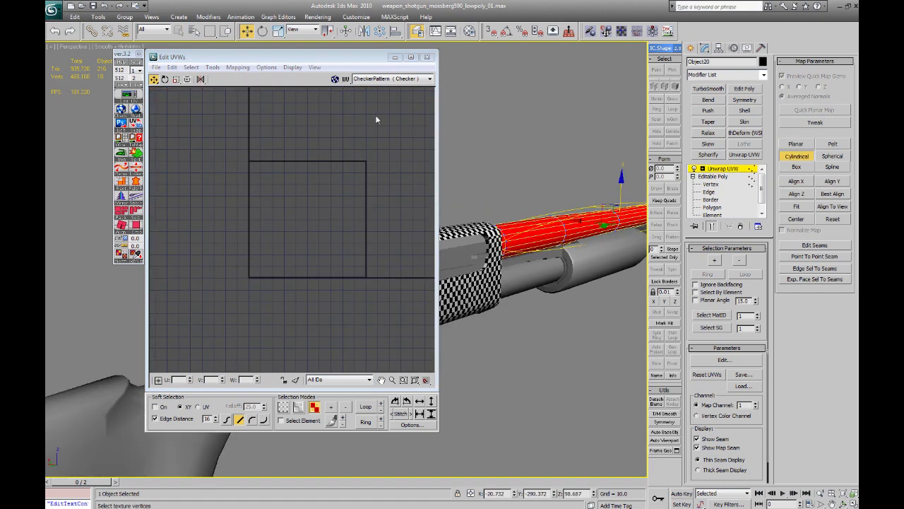
drag(346, 57, 258, 74)
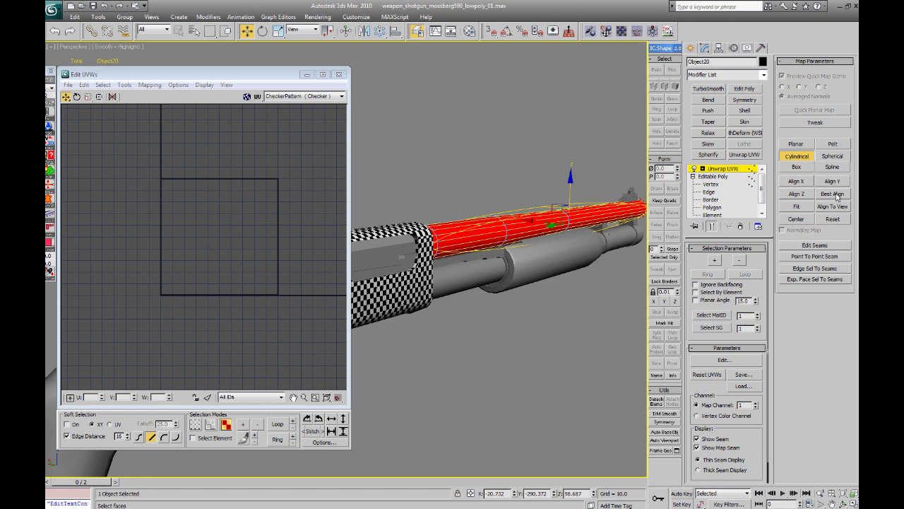
click(796, 194)
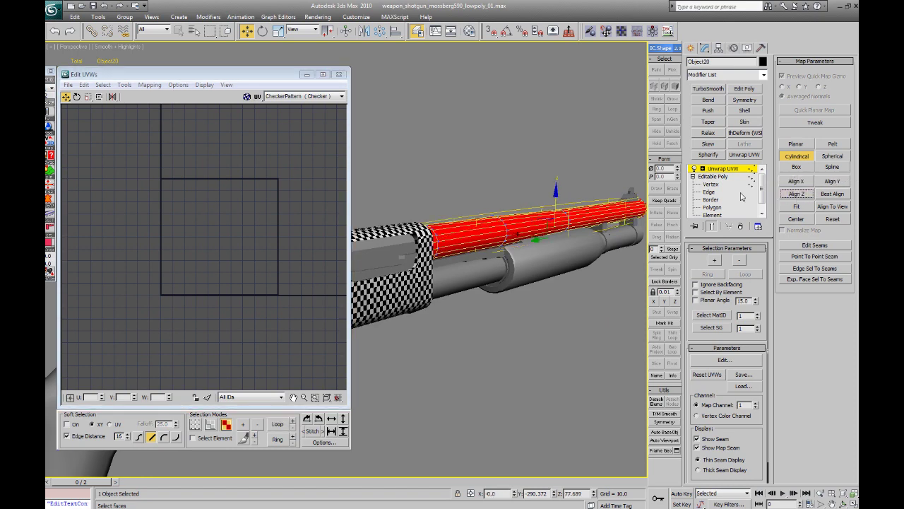
alt+middle_drag(469, 187, 525, 212)
click(837, 181)
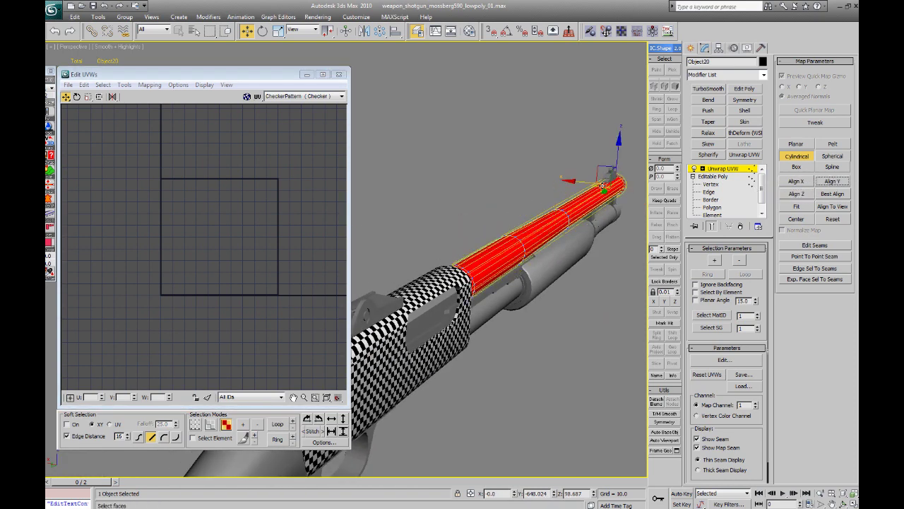
scroll(223, 190, down, 15)
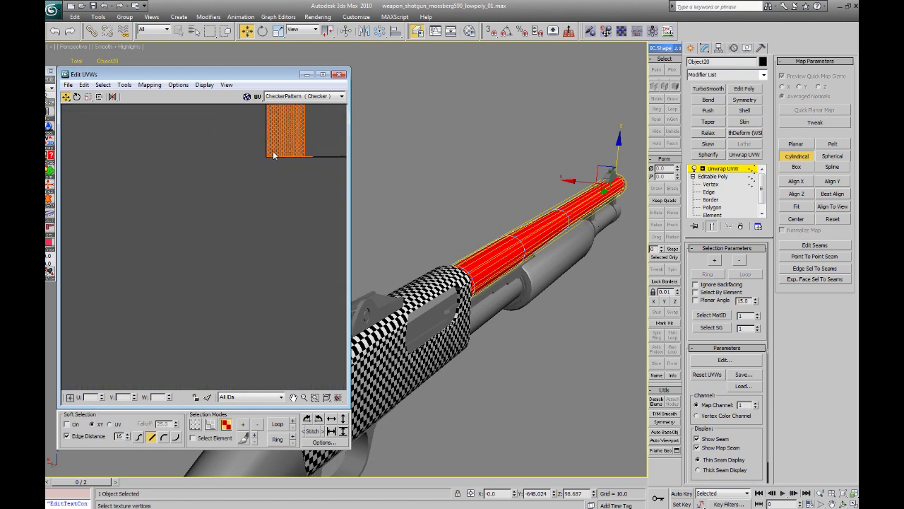
middle_drag(274, 152, 232, 296)
scroll(241, 224, up, 2)
alt+middle_drag(445, 229, 424, 220)
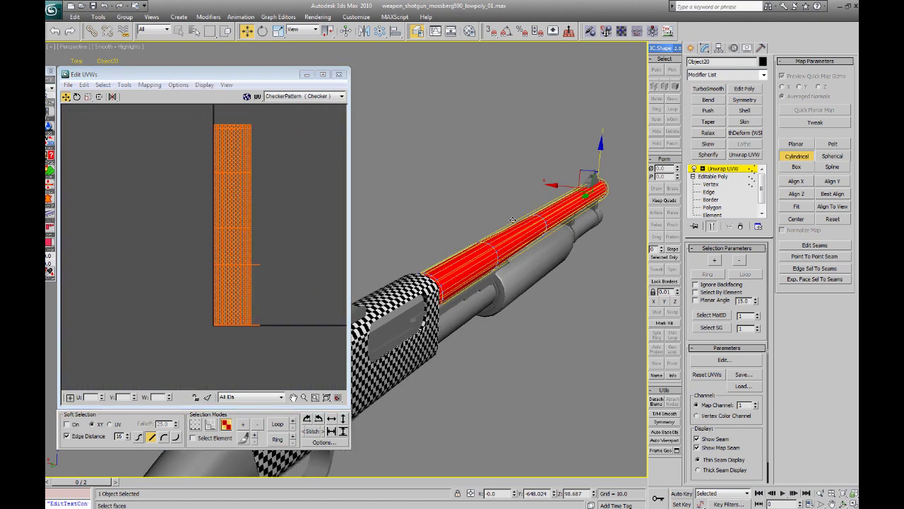
Step: Switch to thick seam display, hide all unselected objects and turn the barrel to show its end
key(e)
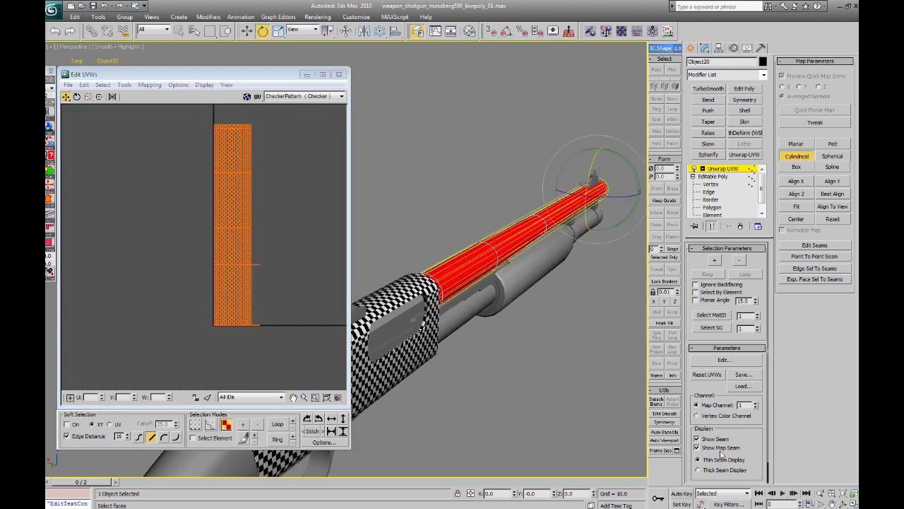
right_click(526, 241)
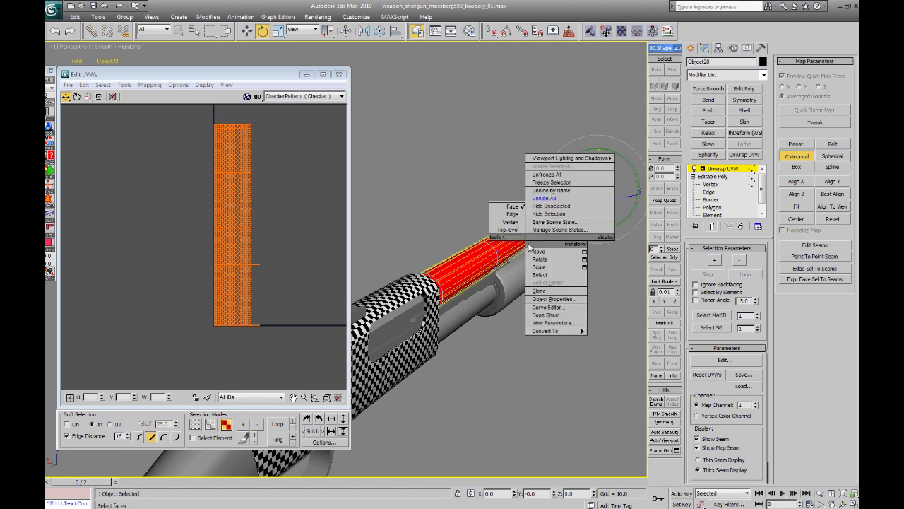
click(542, 208)
alt+middle_drag(542, 240, 489, 261)
alt+middle_drag(606, 248, 566, 236)
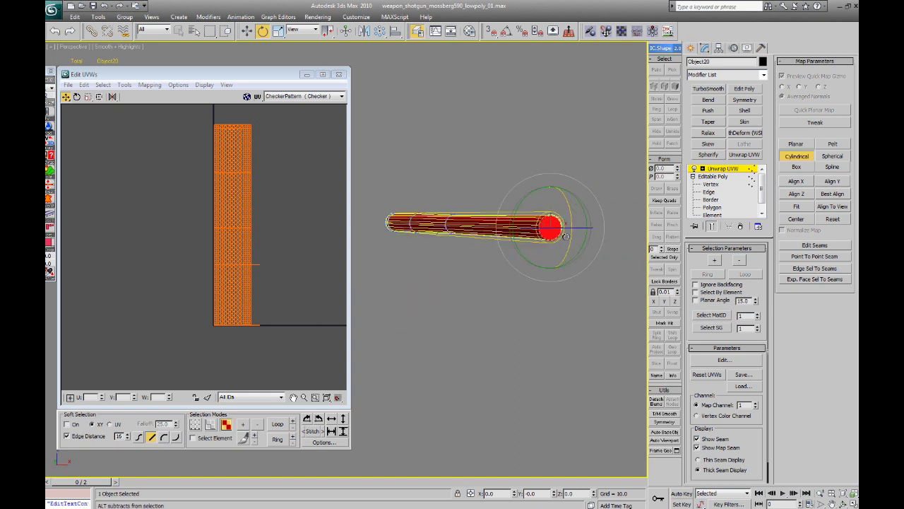
Step: Rotate the cylindrical gizmo around the barrel's axis to reposition the seam
drag(515, 211, 607, 265)
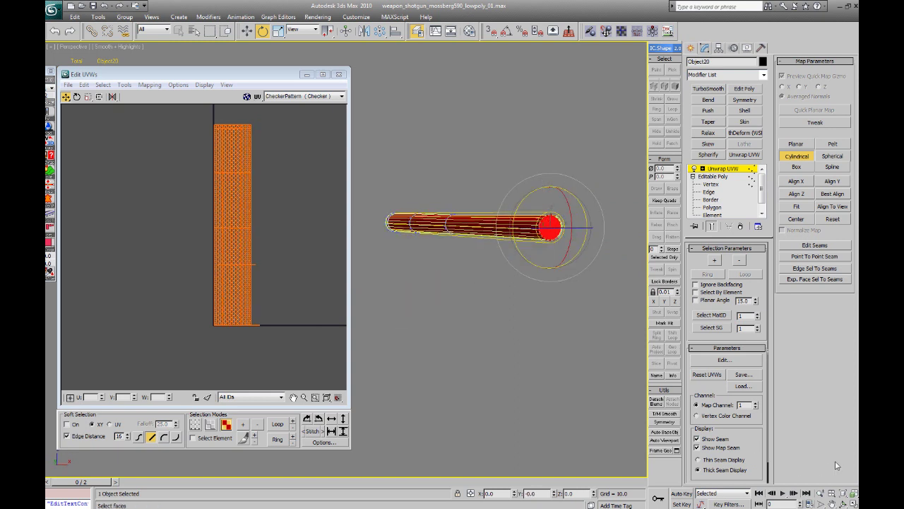
click(844, 493)
middle_drag(442, 240, 573, 245)
scroll(550, 246, up, 4)
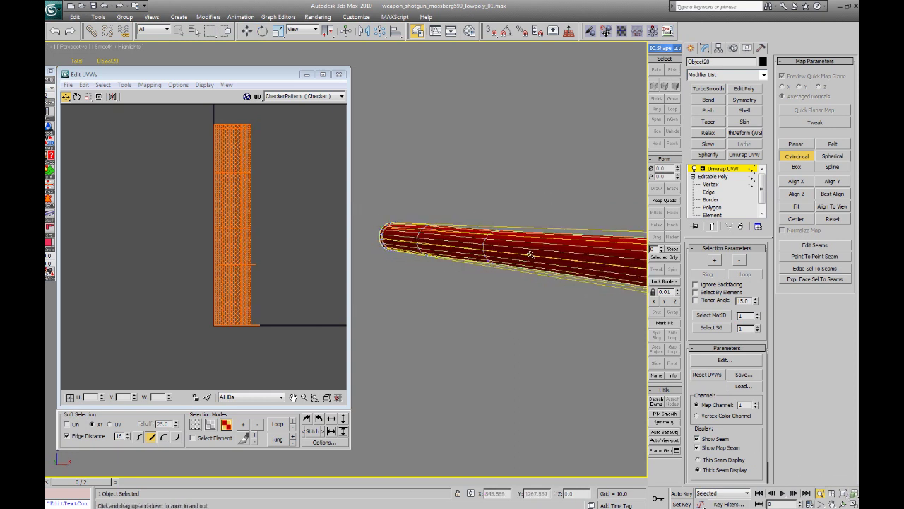
middle_drag(401, 224, 494, 247)
key(e)
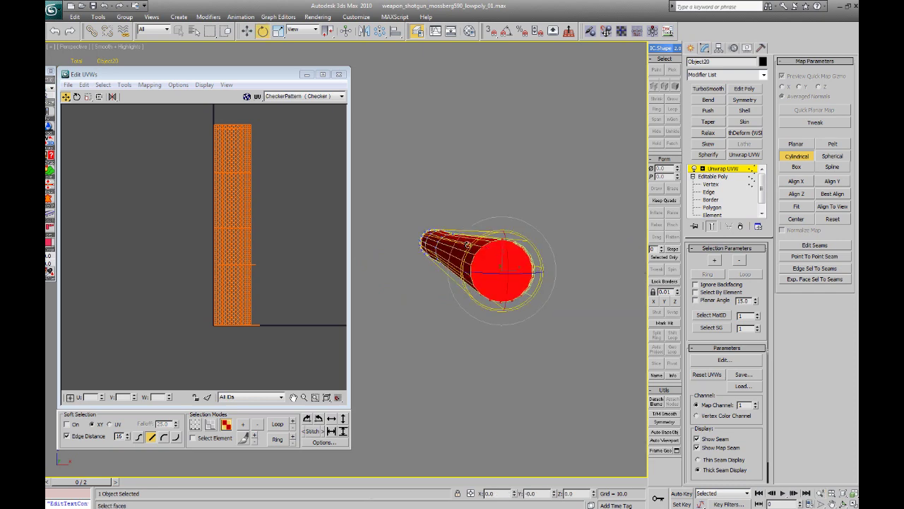
drag(468, 245, 498, 188)
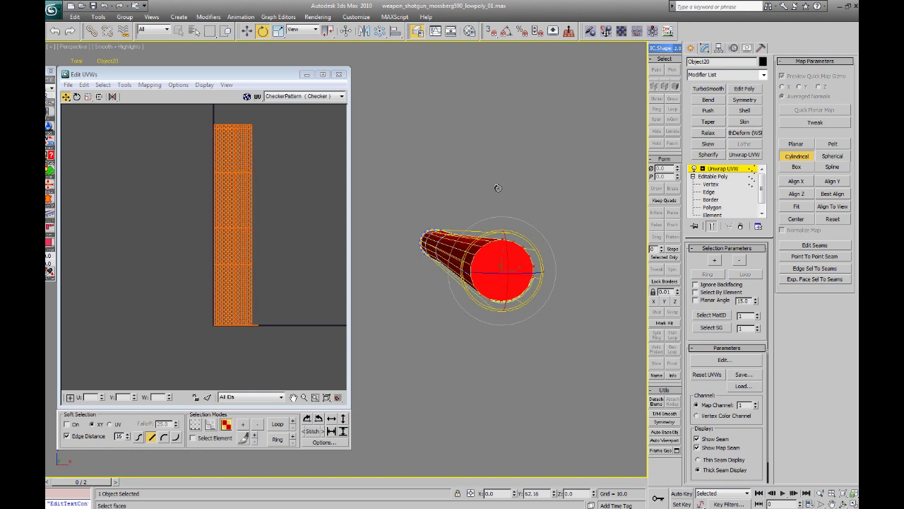
Step: Finish the cylindrical mapping and move the barrel shell into the empty space left of the UV square
click(798, 161)
scroll(227, 166, down, 2)
drag(228, 165, 124, 171)
Step: Planar-map the barrel's end cap along the Y axis and move its UV shell slightly off the origin
click(433, 313)
click(496, 284)
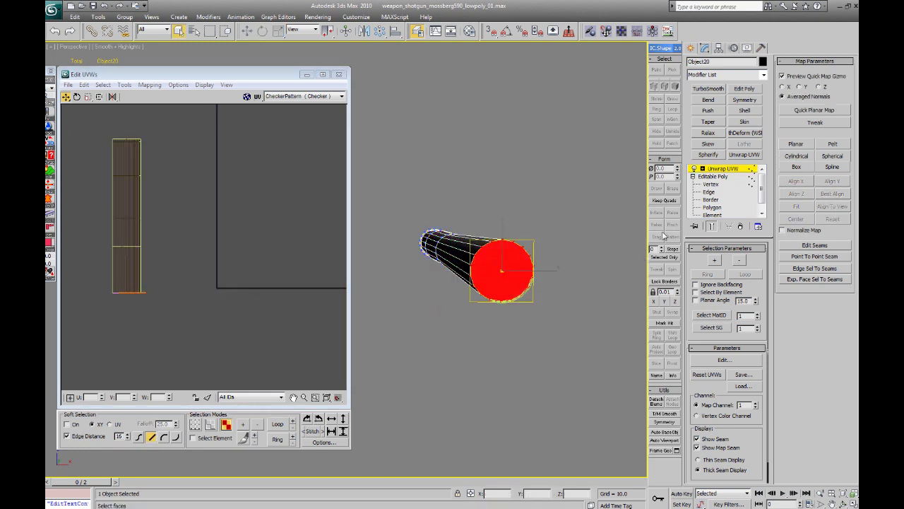
click(796, 143)
click(832, 181)
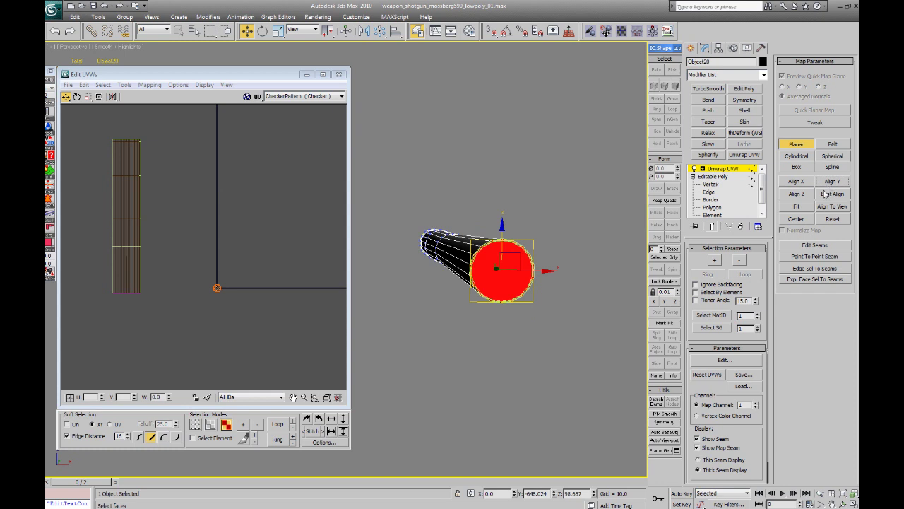
click(797, 145)
click(217, 287)
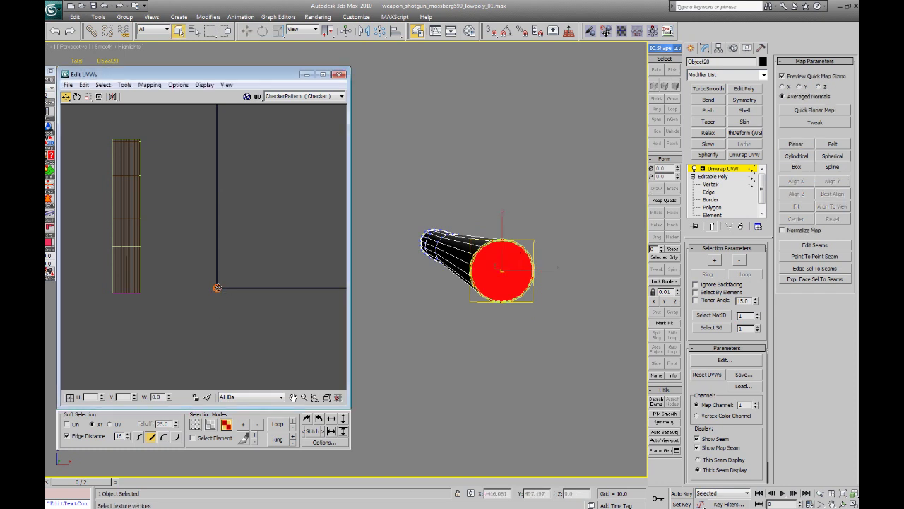
Step: Select the faces along the top of the narrow ring near the barrel's far end
click(151, 215)
middle_drag(84, 146, 114, 160)
drag(175, 332, 176, 333)
alt+middle_drag(423, 264, 578, 302)
scroll(556, 274, down, 3)
scroll(578, 302, up, 3)
scroll(515, 287, up, 2)
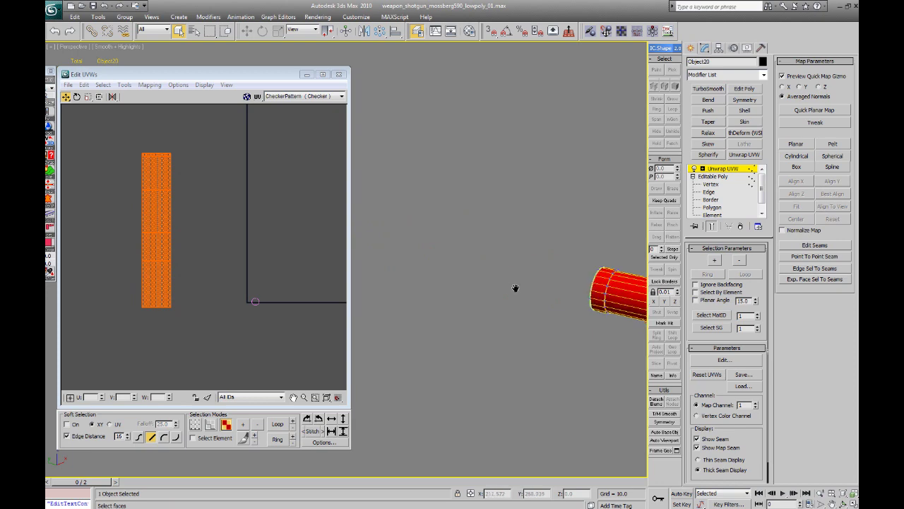
click(598, 281)
click(854, 493)
scroll(499, 260, down, 4)
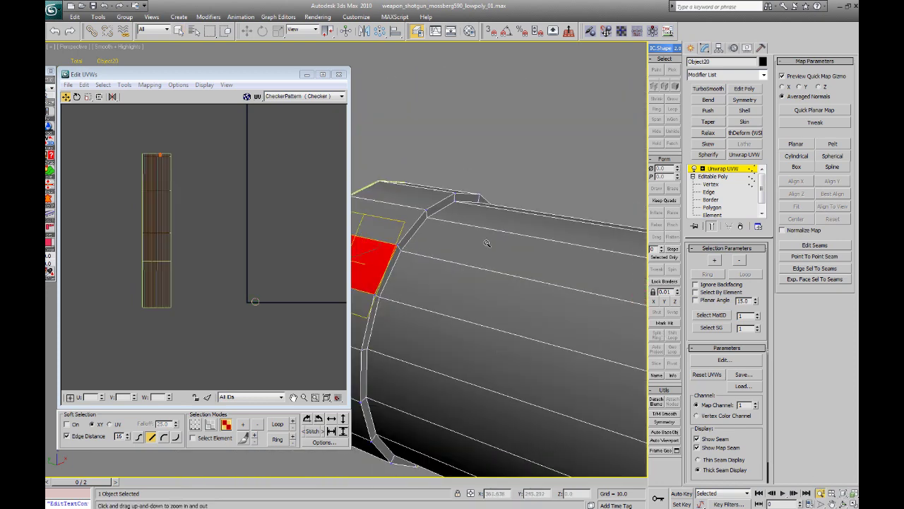
alt+middle_drag(487, 242, 407, 242)
click(408, 238)
ctrl+click(441, 221)
ctrl+click(496, 214)
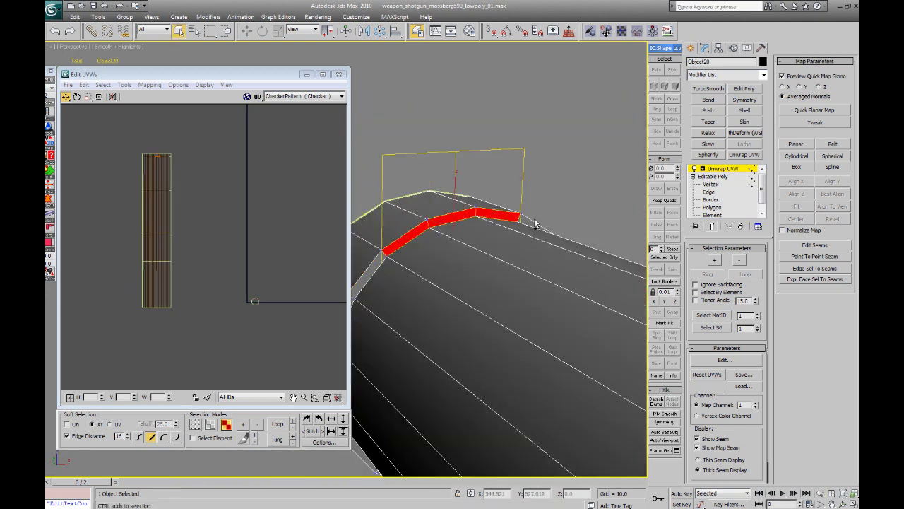
ctrl+click(529, 222)
ctrl+click(376, 263)
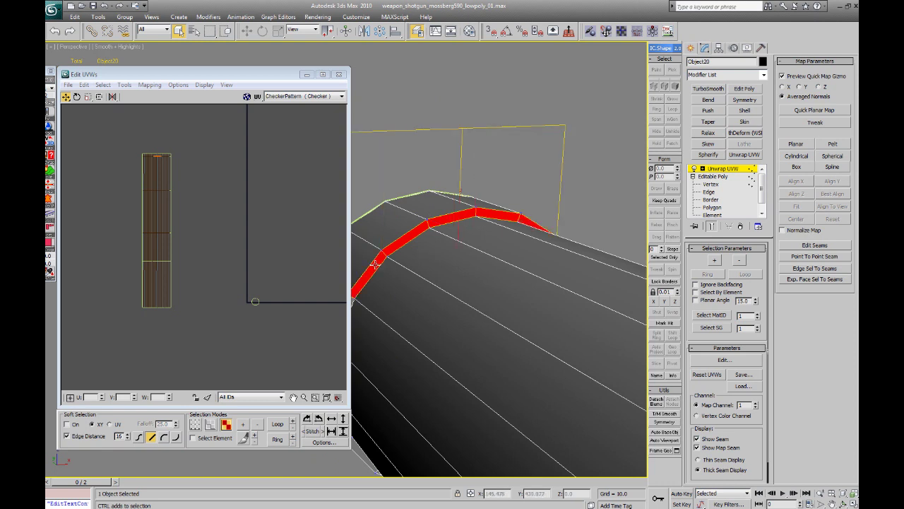
Step: Add the narrow ring's faces down one side and onto the underside to the selection
mouse_move(383, 276)
alt+middle_down()
mouse_move(440, 247)
mouse_move(381, 286)
alt+middle_up()
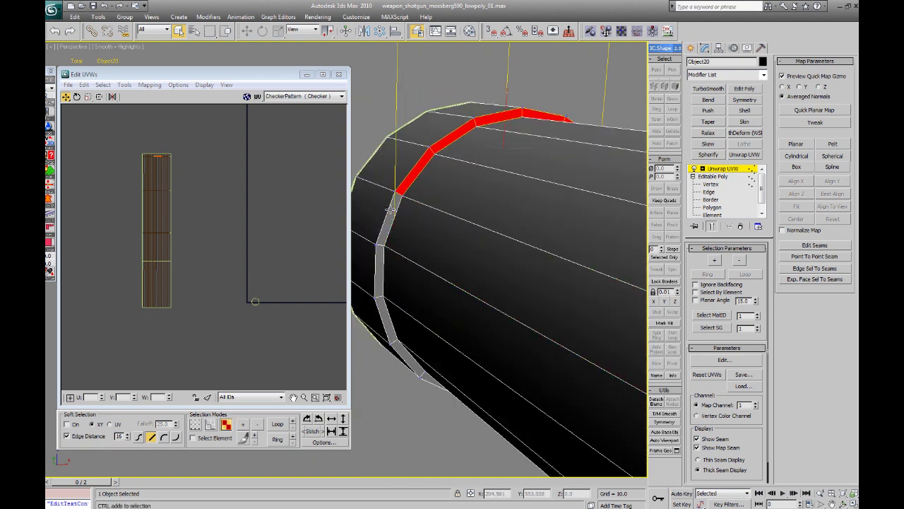
ctrl+click(378, 288)
ctrl+click(385, 315)
ctrl+click(406, 357)
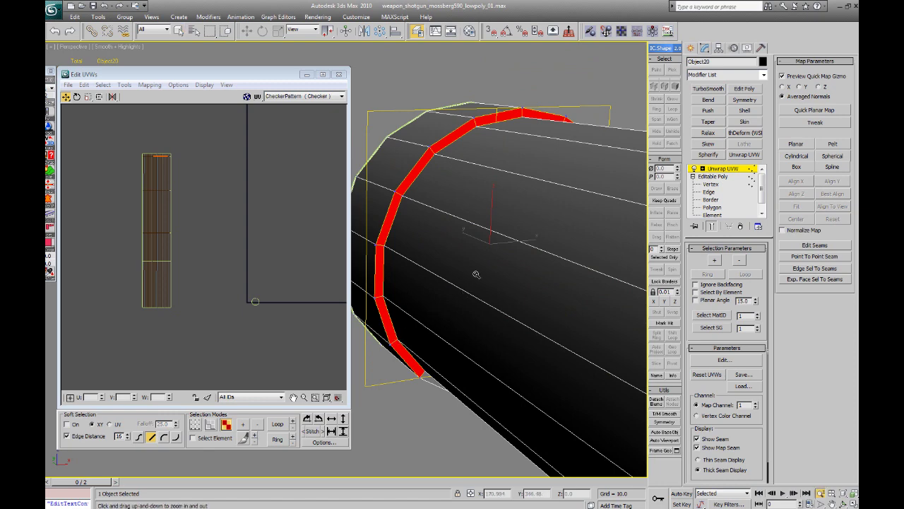
alt+middle_drag(476, 275, 468, 236)
ctrl+alt+middle_drag(467, 237, 459, 268)
ctrl+click(423, 355)
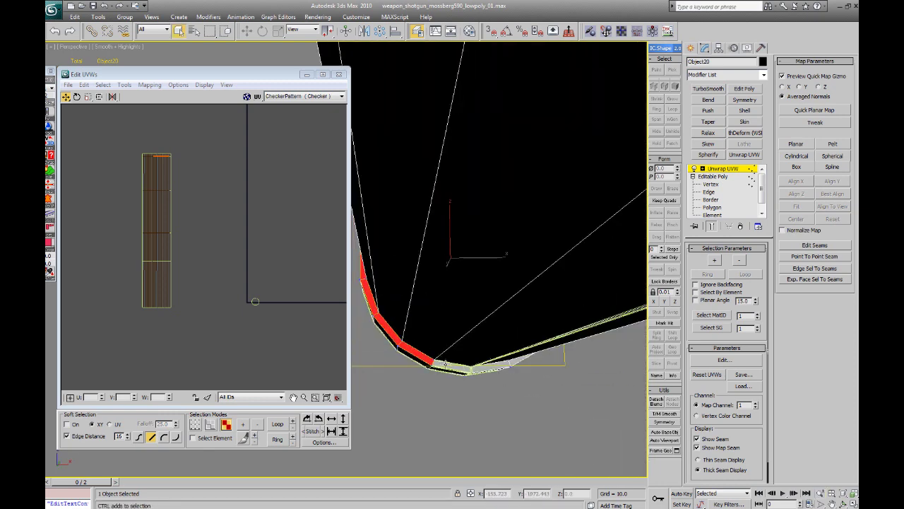
Step: Complete the ring selection by adding the remaining faces along the underside and up the opposite side
ctrl+click(452, 366)
alt+middle_drag(454, 365, 483, 339)
ctrl+click(489, 366)
ctrl+click(517, 356)
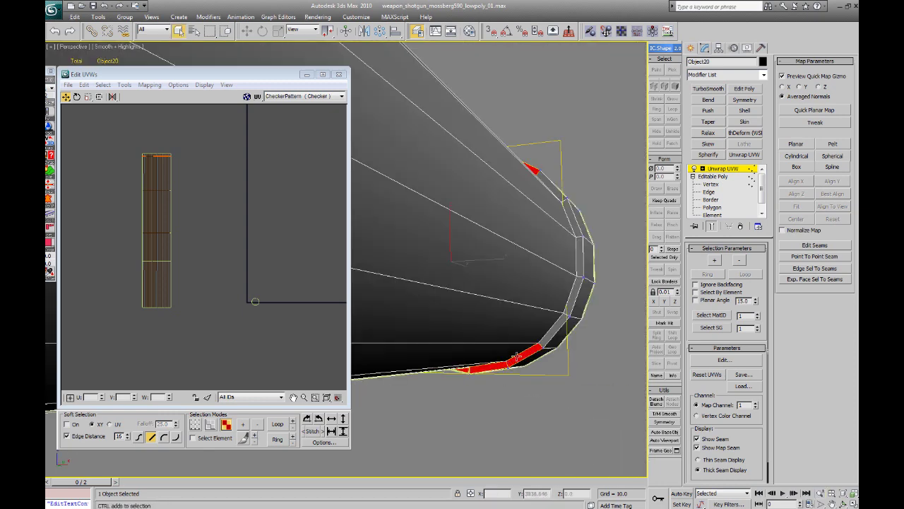
ctrl+click(555, 328)
ctrl+click(573, 297)
ctrl+click(580, 260)
ctrl+click(574, 219)
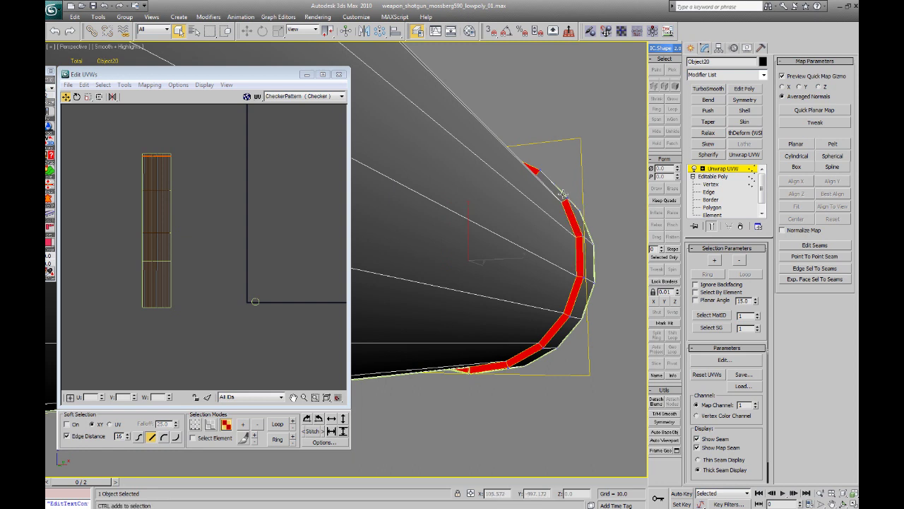
mouse_move(559, 192)
alt+middle_down()
mouse_move(548, 200)
mouse_move(555, 194)
alt+middle_up()
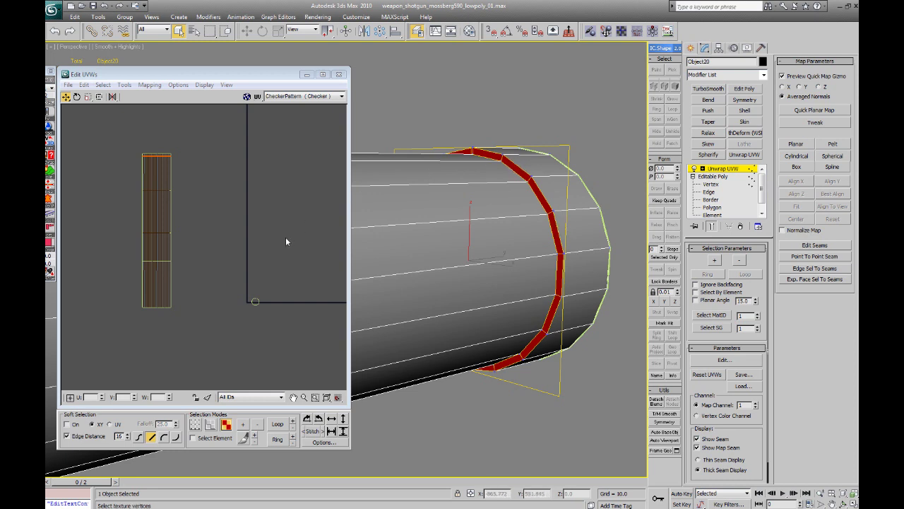
Step: Apply a planar mapping aligned to the Y axis to the selected ring faces
alt+middle_drag(472, 212, 535, 206)
click(794, 144)
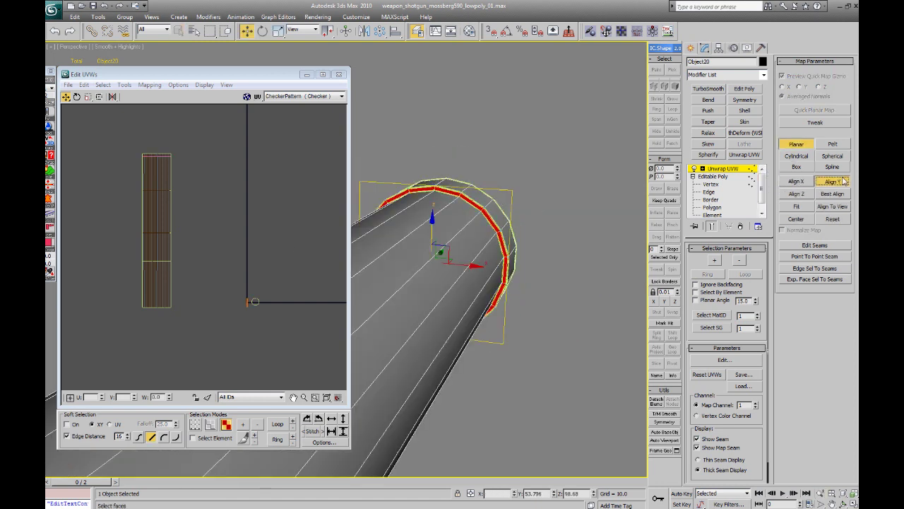
click(797, 193)
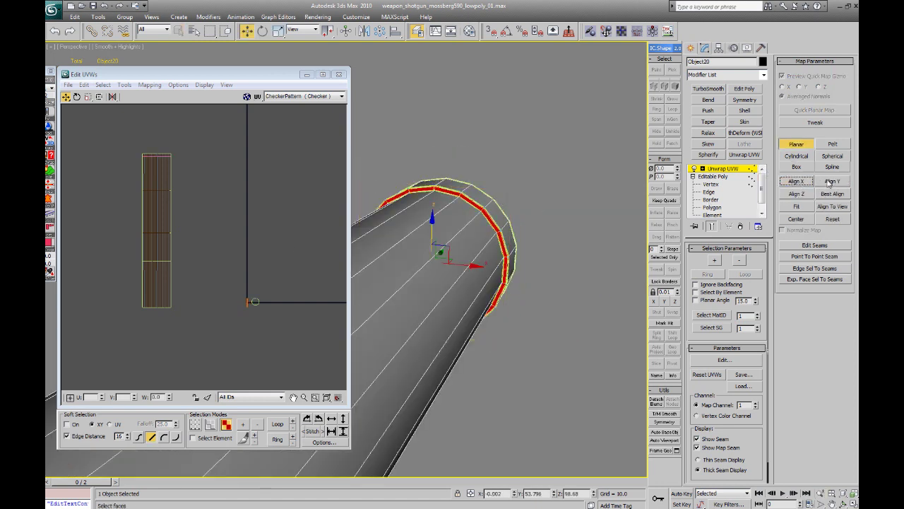
click(796, 144)
scroll(258, 219, up, 5)
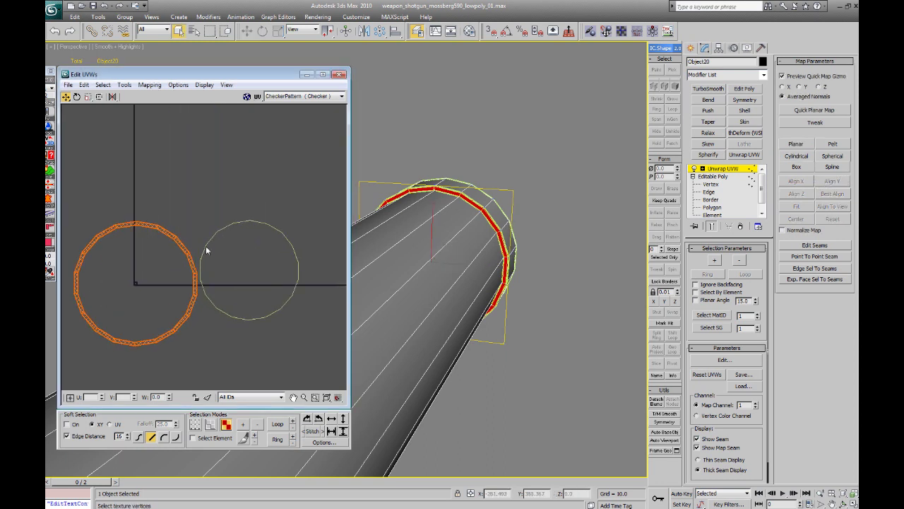
Step: Add the end cap to the ring selection, planar-map both together along Y, and move them just inside the UV square
click(241, 237)
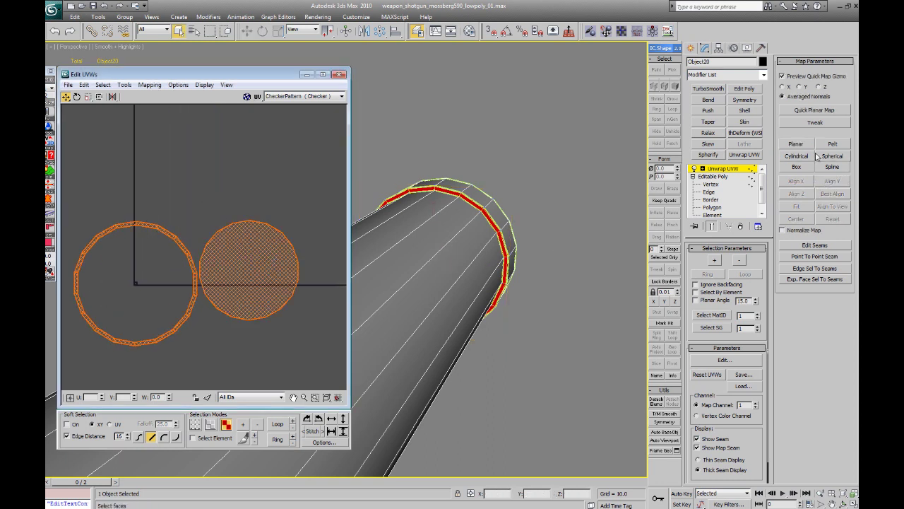
click(796, 144)
click(830, 181)
click(797, 144)
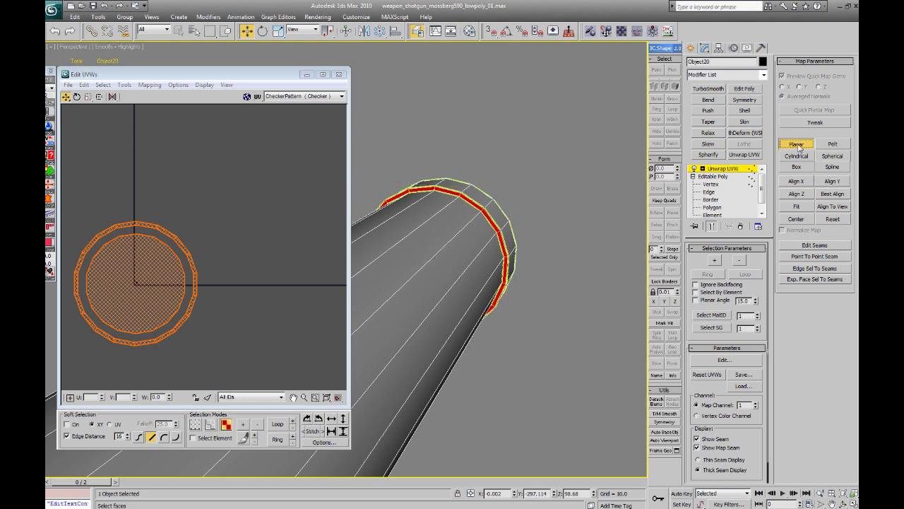
scroll(170, 250, down, 4)
drag(163, 253, 244, 226)
scroll(183, 195, down, 5)
middle_drag(151, 200, 235, 242)
scroll(219, 226, down, 4)
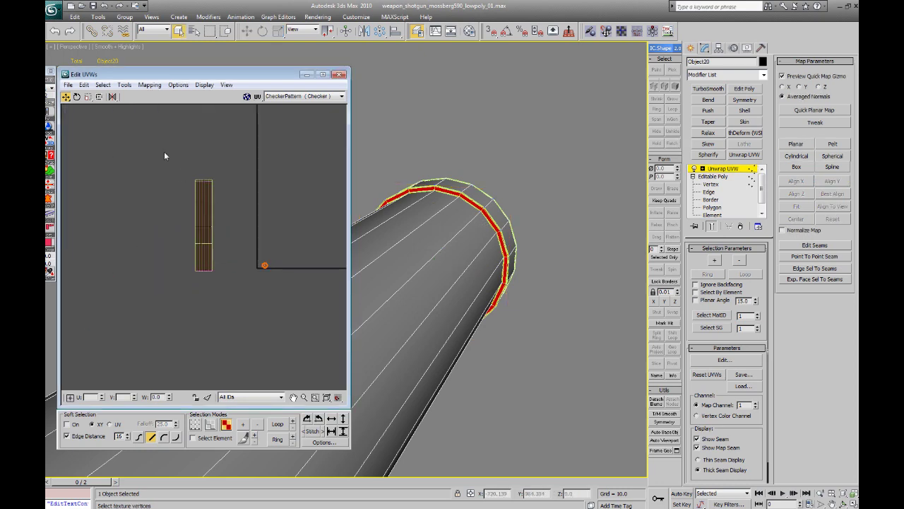
Step: Switch to vertex selection and weld the selected UV vertices of the barrel
drag(164, 151, 230, 277)
alt+middle_drag(429, 232, 473, 251)
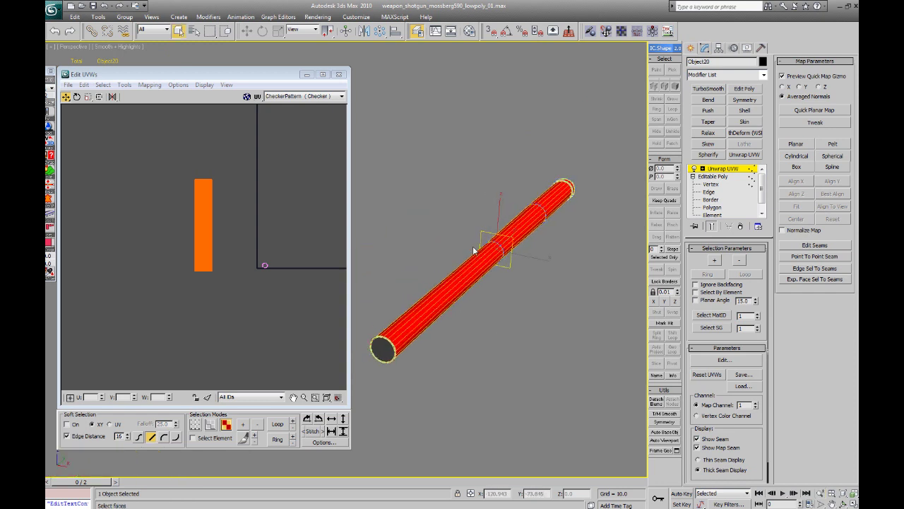
key(1)
scroll(237, 212, up, 3)
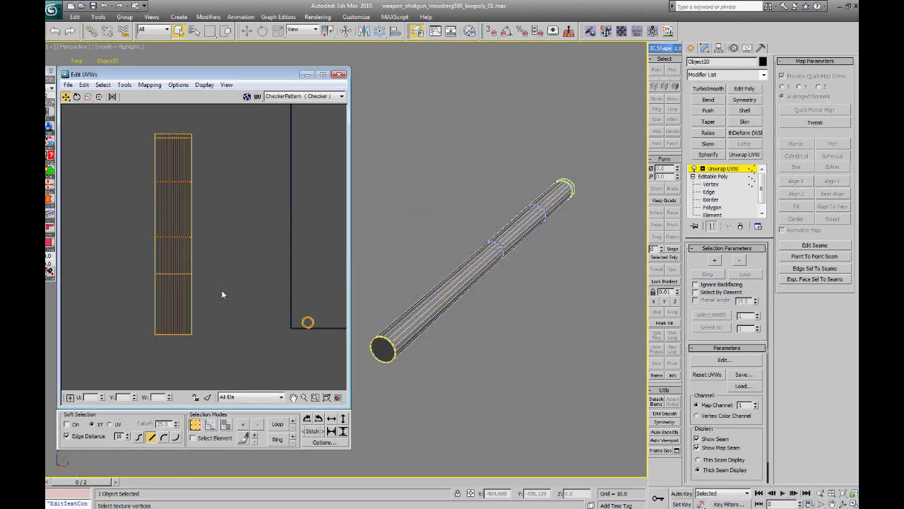
scroll(217, 232, up, 2)
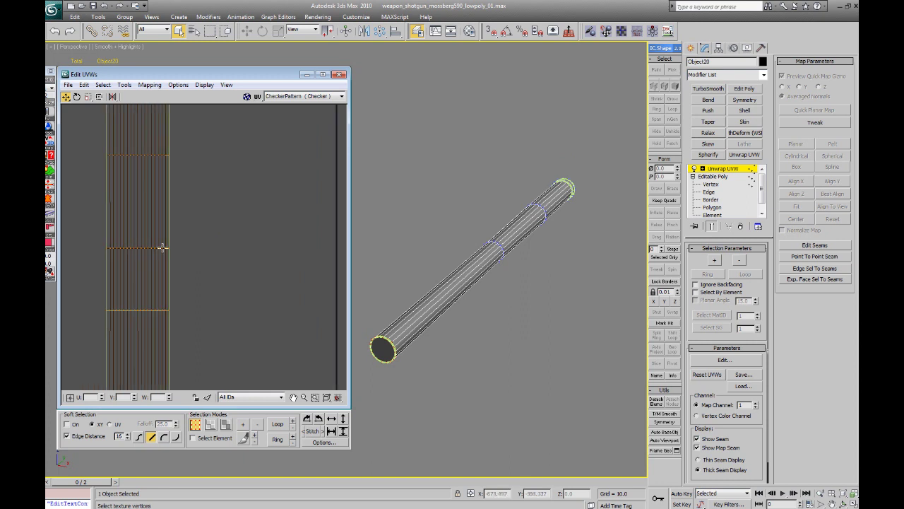
scroll(181, 245, down, 5)
click(124, 85)
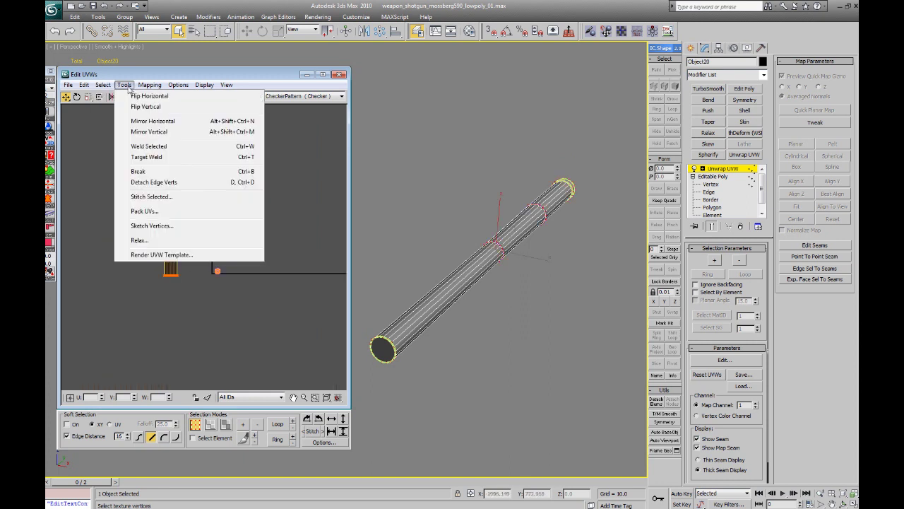
click(156, 149)
scroll(148, 222, up, 4)
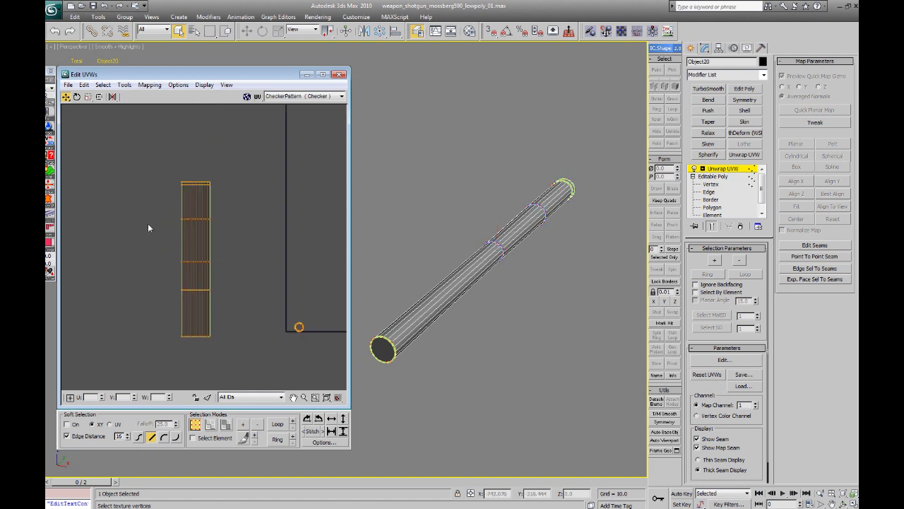
Step: Select the top row of faces in the barrel shell and move it straight up, away from the rest
click(226, 424)
drag(173, 351, 225, 175)
middle_drag(223, 201, 229, 243)
scroll(228, 242, up, 3)
click(82, 190)
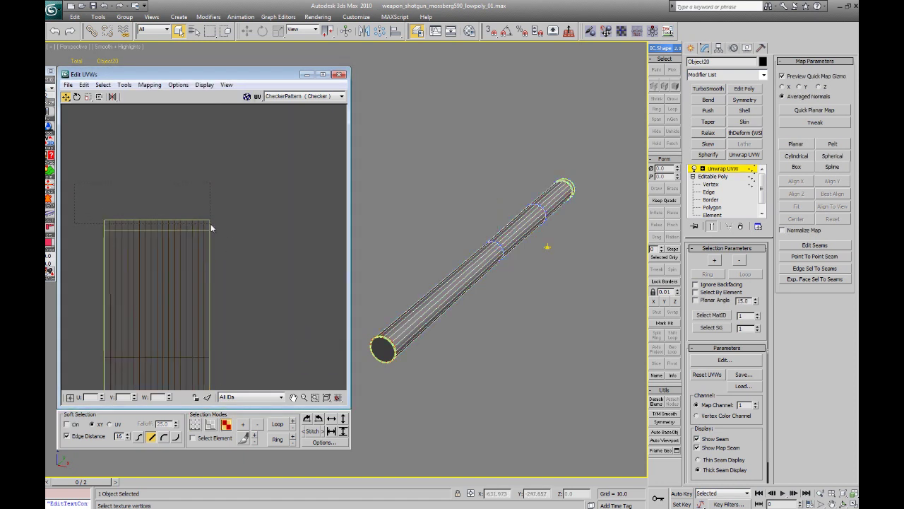
drag(211, 226, 210, 226)
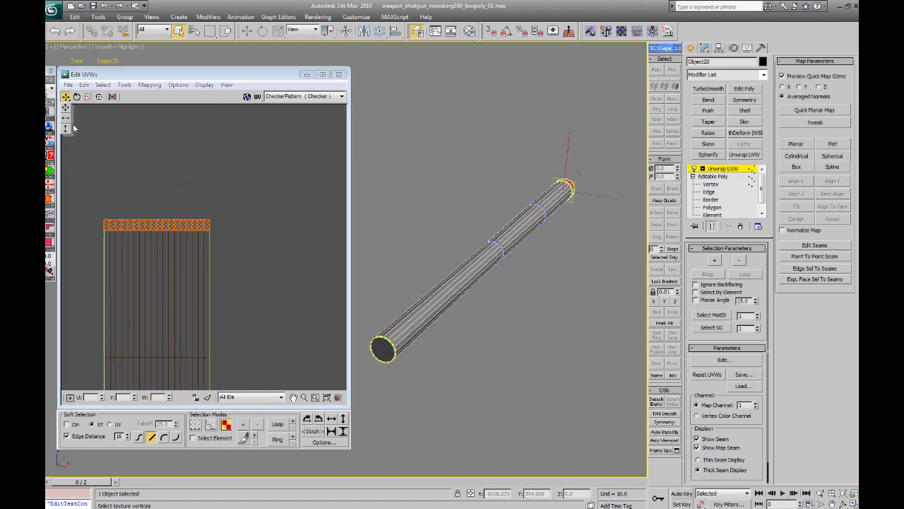
drag(139, 225, 139, 215)
click(108, 167)
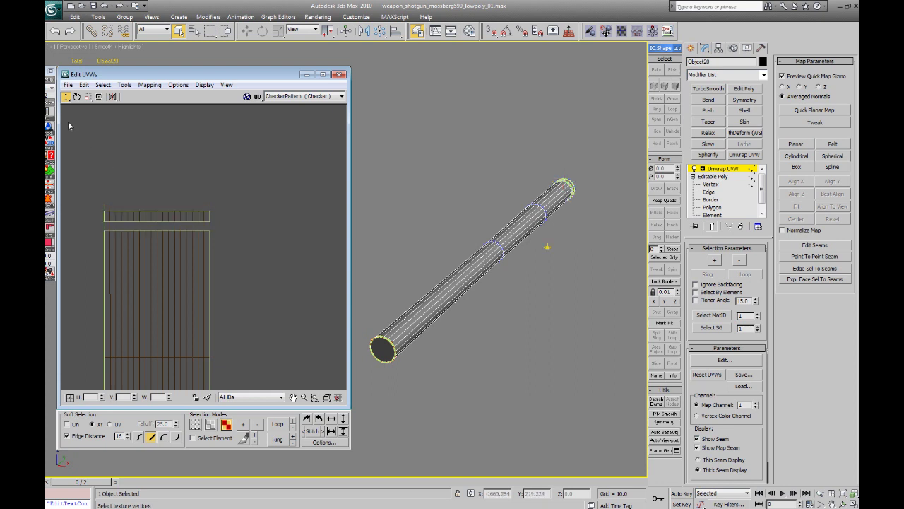
Step: Restore free movement and move the round cap and ring shells beside the barrel shell
drag(58, 101, 68, 109)
drag(159, 157, 169, 162)
scroll(169, 166, down, 5)
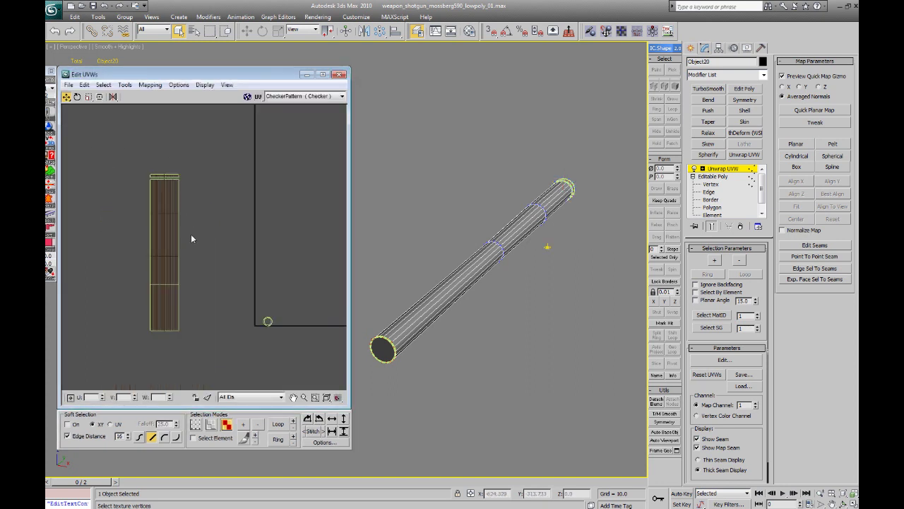
click(272, 295)
middle_drag(137, 262, 145, 262)
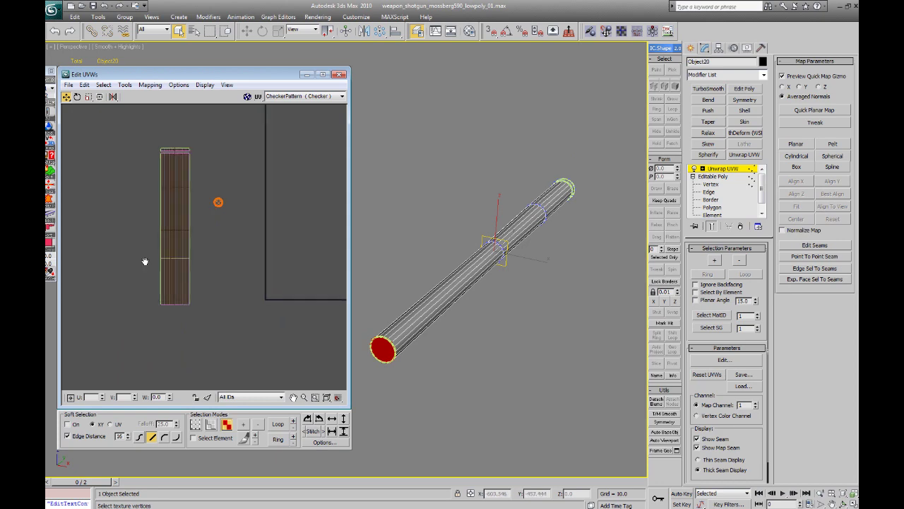
Step: Examine the lower part of the barrel shell by selecting its bands and comparing them with the model
scroll(144, 265, up, 5)
drag(133, 202, 345, 374)
middle_drag(433, 269, 439, 282)
scroll(439, 282, up, 4)
click(136, 241)
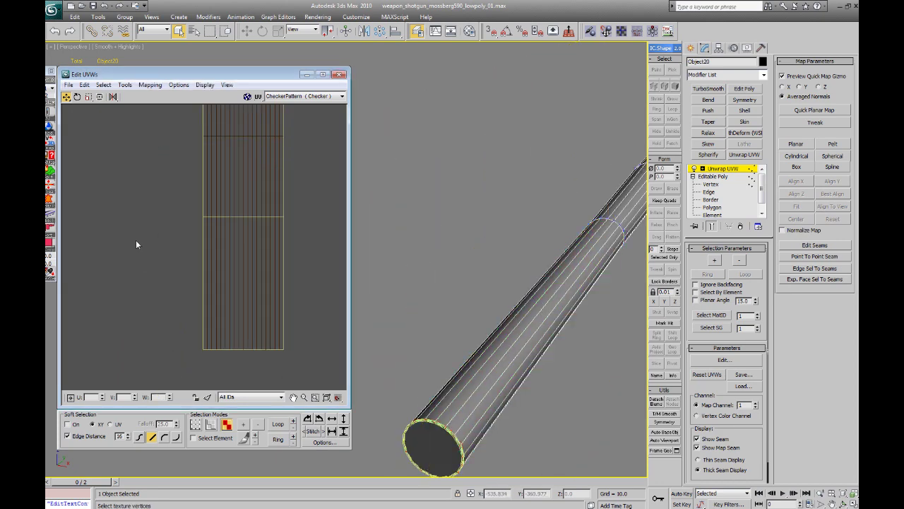
middle_drag(158, 221, 125, 229)
drag(128, 205, 238, 300)
scroll(161, 247, down, 2)
click(115, 264)
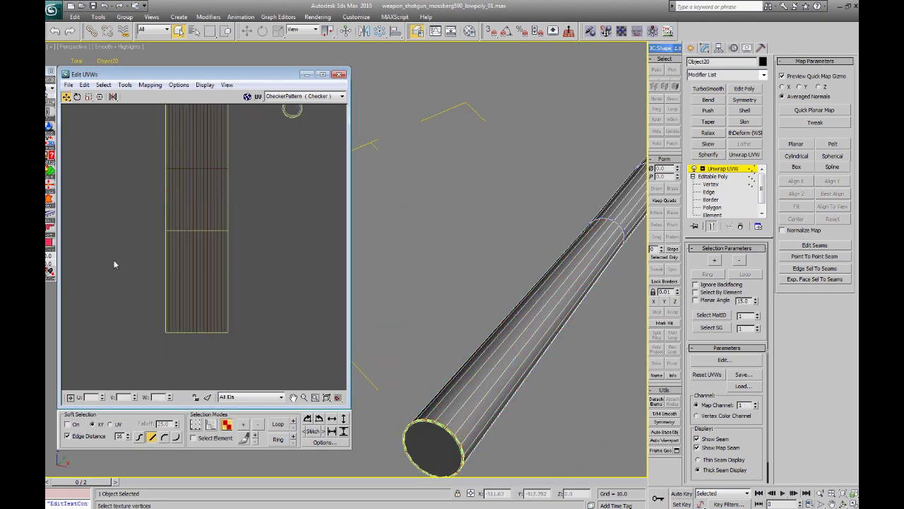
Step: Try moving the lower bands of the barrel shell out to the left, and undo the move
drag(115, 264, 245, 282)
middle_drag(485, 309, 479, 276)
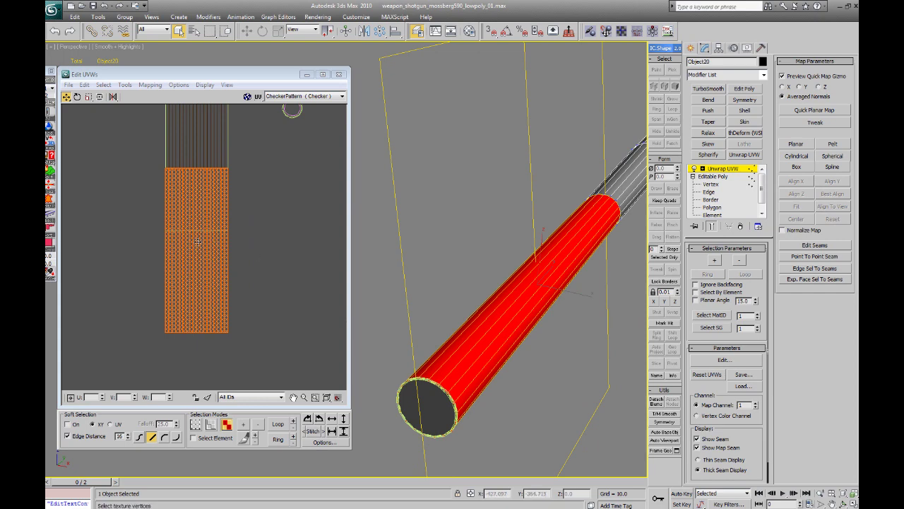
drag(198, 241, 93, 236)
key(ctrl+z)
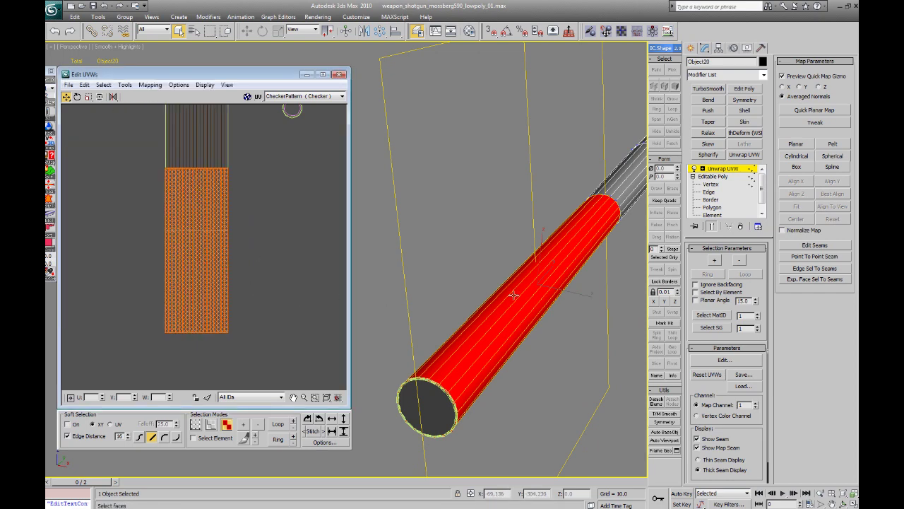
Step: Examine the barrel's seam side and interior for hidden faces at the lower band's border
alt+middle_drag(510, 295, 450, 258)
click(126, 211)
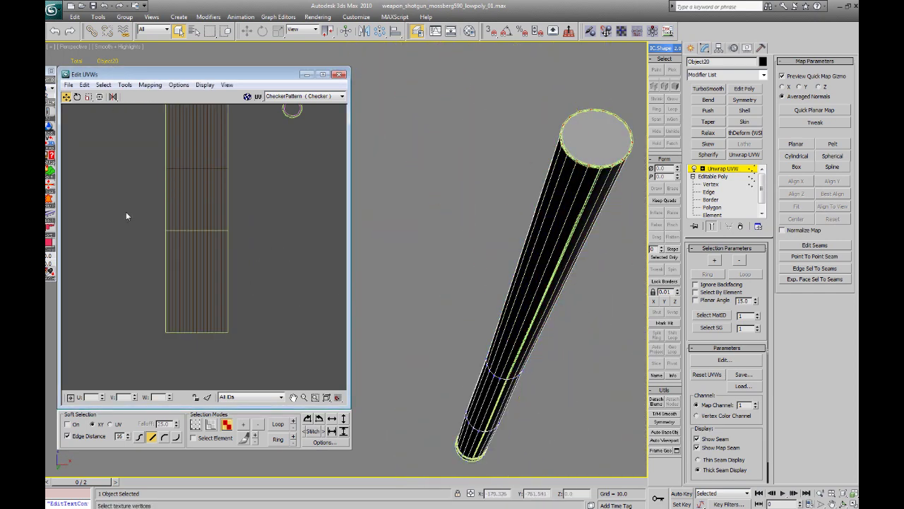
drag(125, 211, 258, 261)
click(280, 319)
middle_drag(273, 258, 238, 263)
alt+middle_drag(552, 291, 499, 282)
scroll(519, 304, up, 3)
scroll(479, 290, up, 8)
Step: Convert the barrel to an Editable Poly and delete the six hidden polygons capping the inside of the tube
right_click(483, 237)
mouse_move(498, 326)
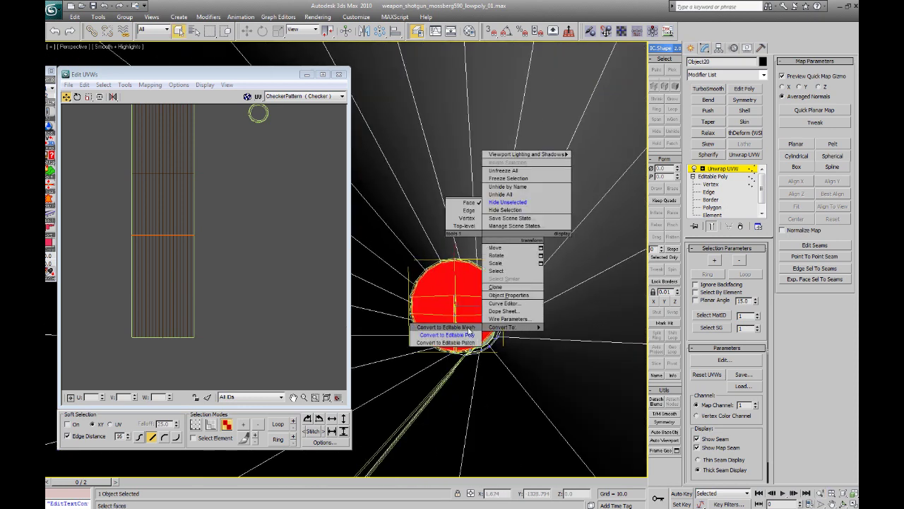
click(445, 335)
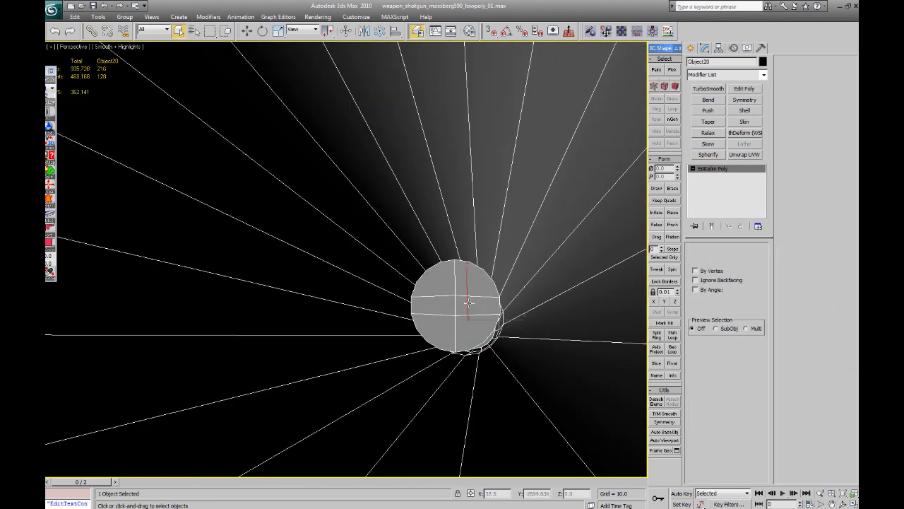
key(4)
click(444, 290)
ctrl+click(444, 302)
ctrl+click(442, 327)
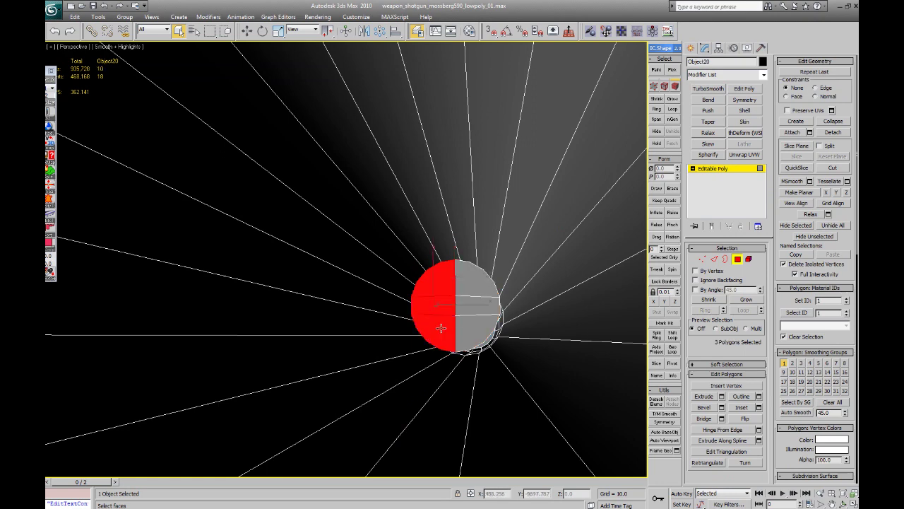
ctrl+click(462, 328)
ctrl+click(461, 305)
ctrl+click(461, 286)
key(Delete)
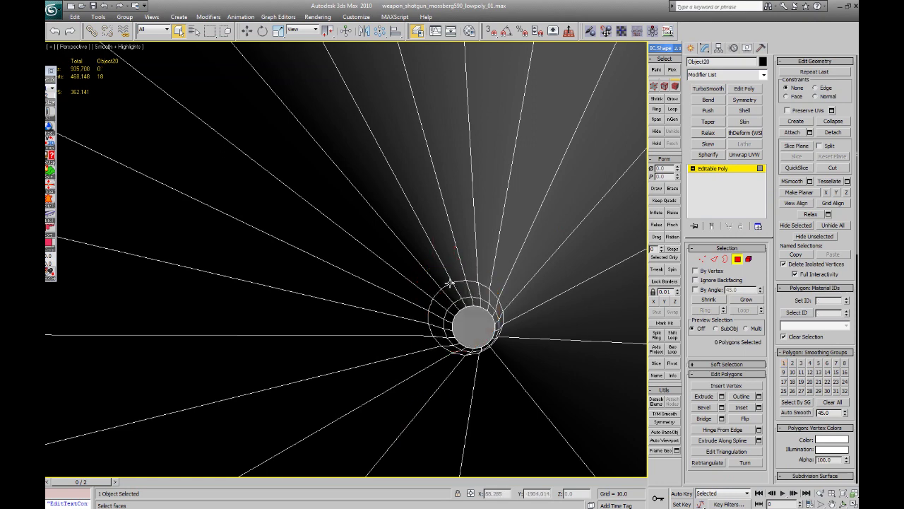
Step: Unhide all objects of the shotgun without unhiding the layers
scroll(450, 284, down, 4)
alt+middle_drag(450, 283, 436, 296)
right_click(427, 278)
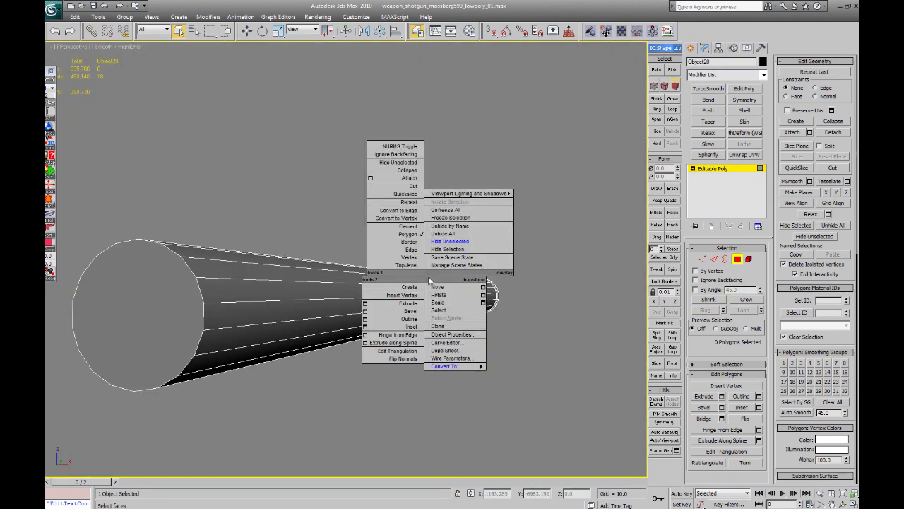
click(451, 233)
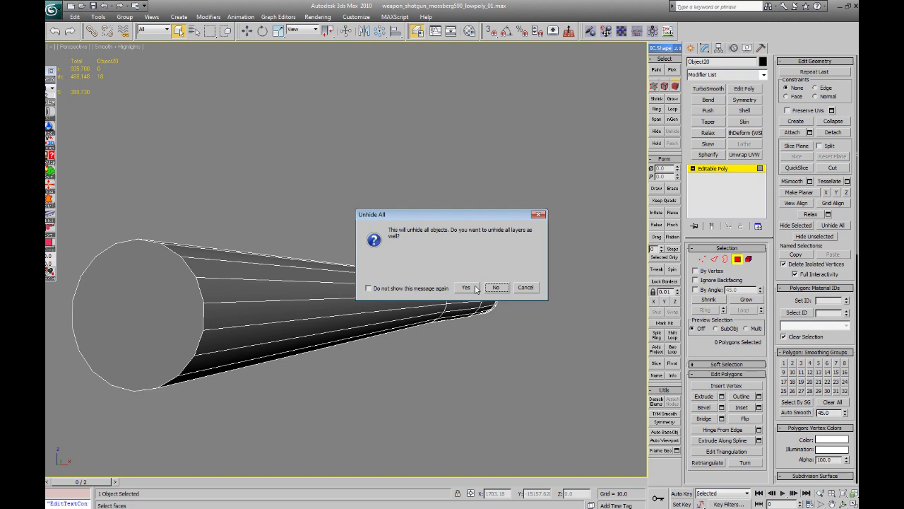
click(495, 288)
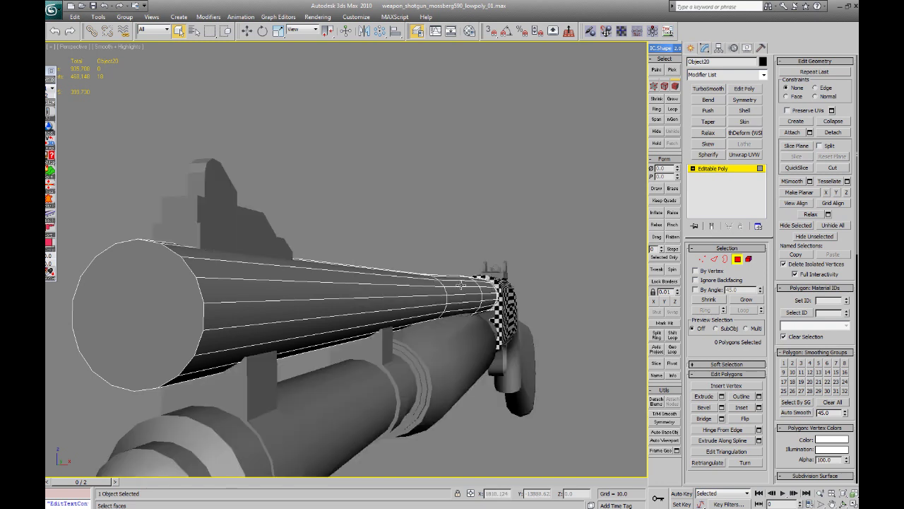
click(693, 168)
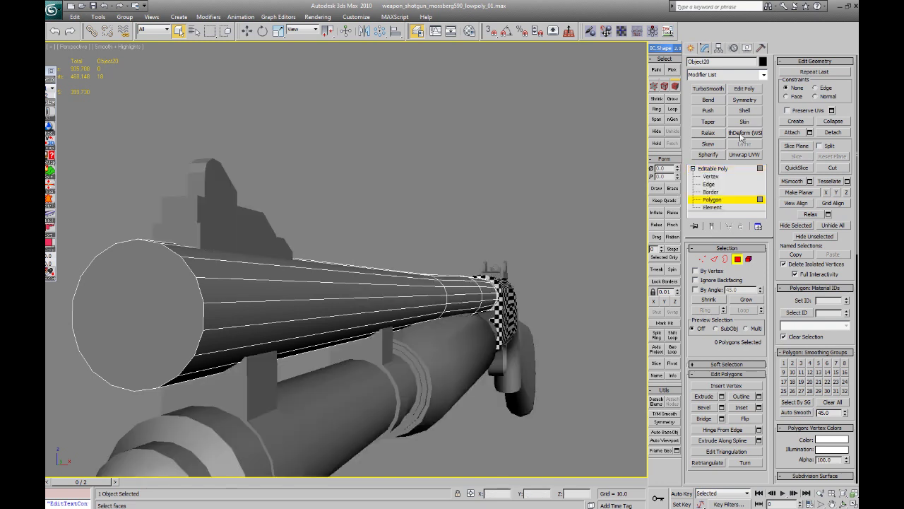
click(732, 155)
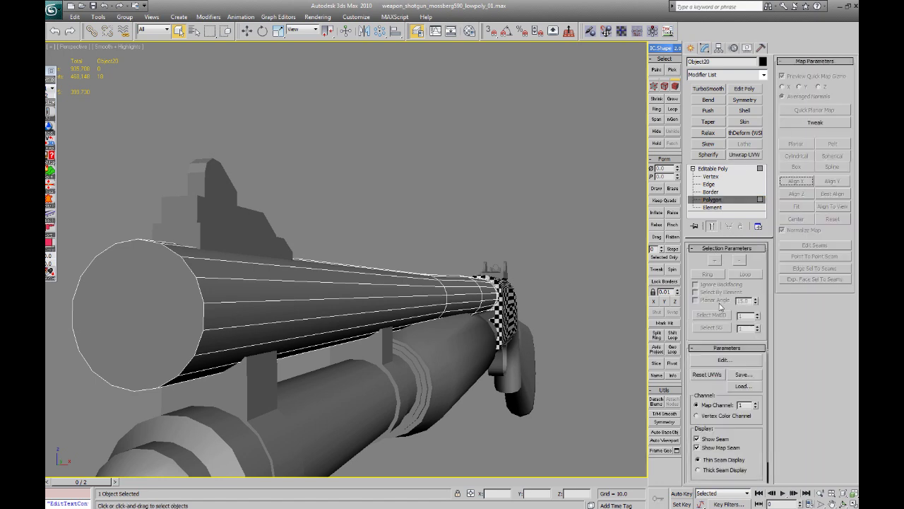
drag(45, 81, 327, 83)
scroll(296, 182, down, 15)
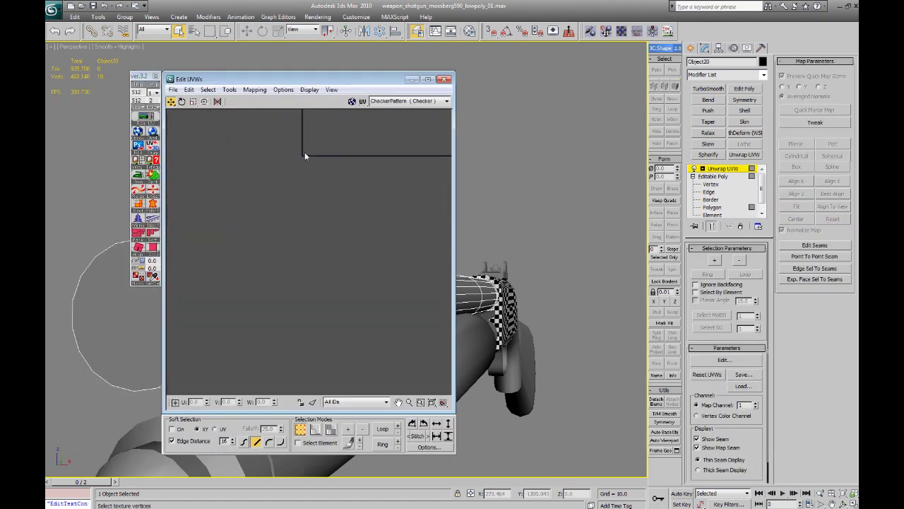
middle_drag(304, 156, 307, 267)
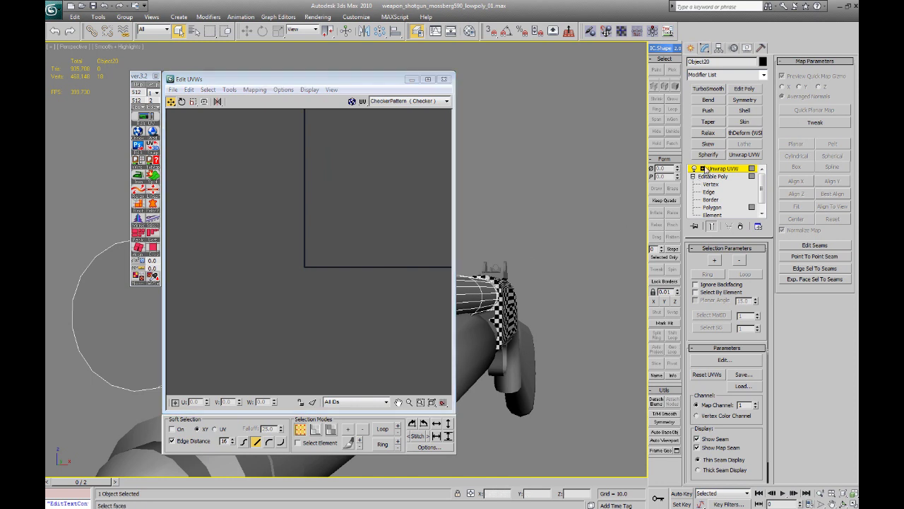
click(703, 169)
click(719, 191)
alt+middle_drag(513, 256, 527, 260)
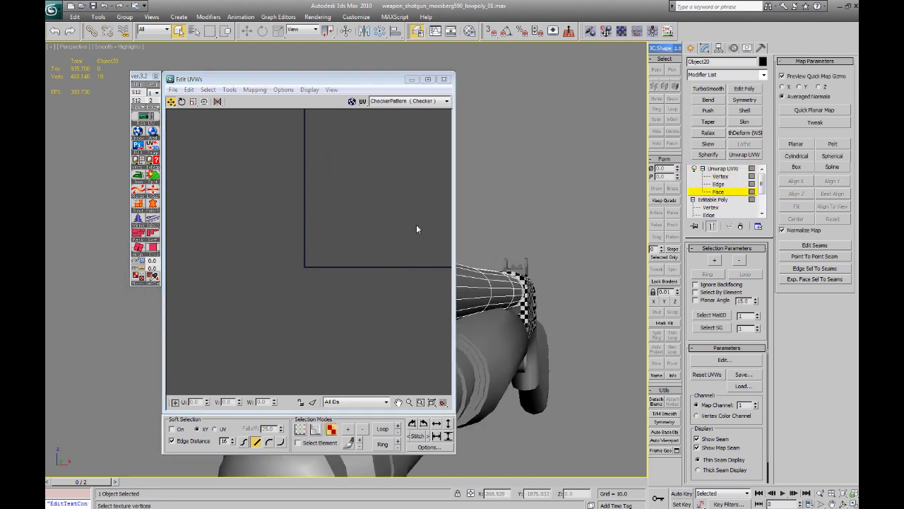
scroll(491, 268, up, 1)
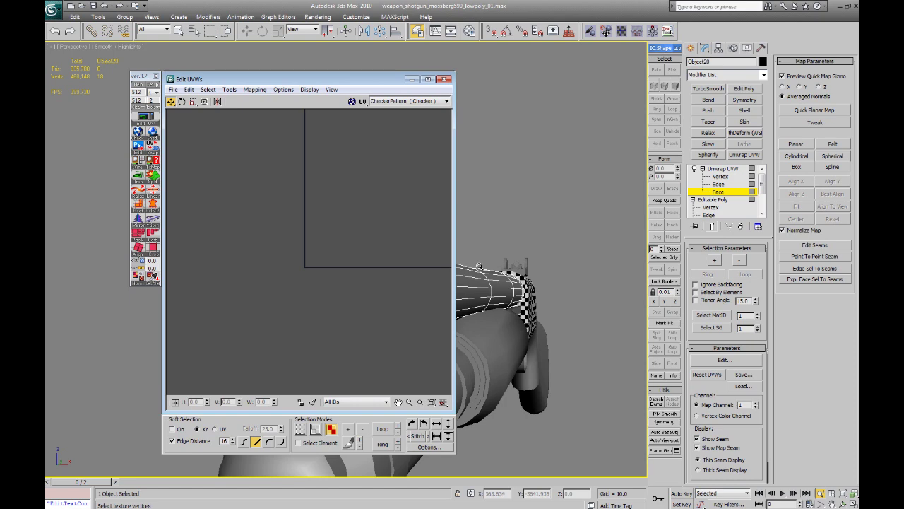
right_click(479, 272)
mouse_move(498, 363)
click(455, 370)
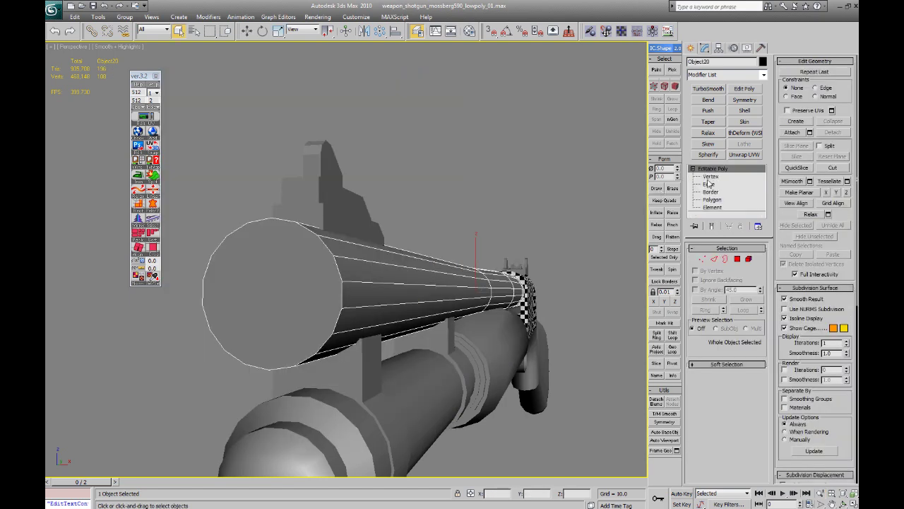
Step: Apply Unwrap UVW to the barrel from its vertex level and open its UV shells for editing by face
click(709, 177)
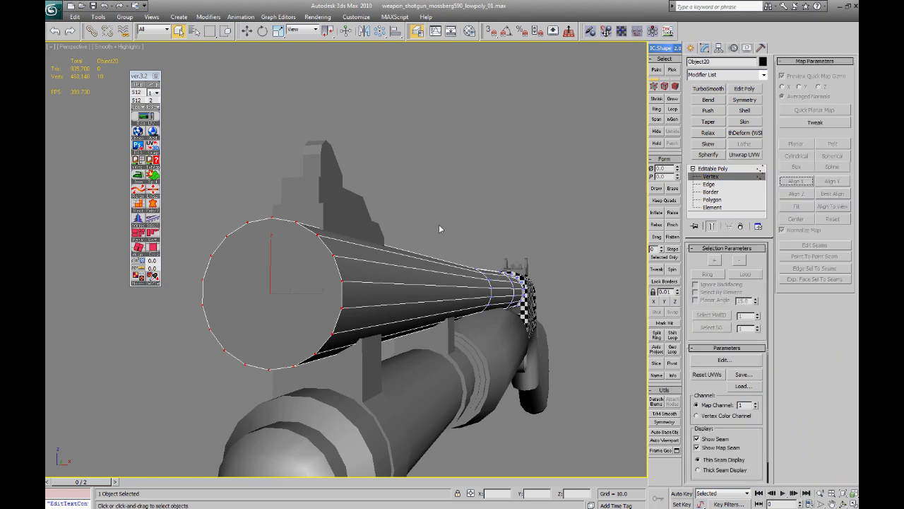
key(3)
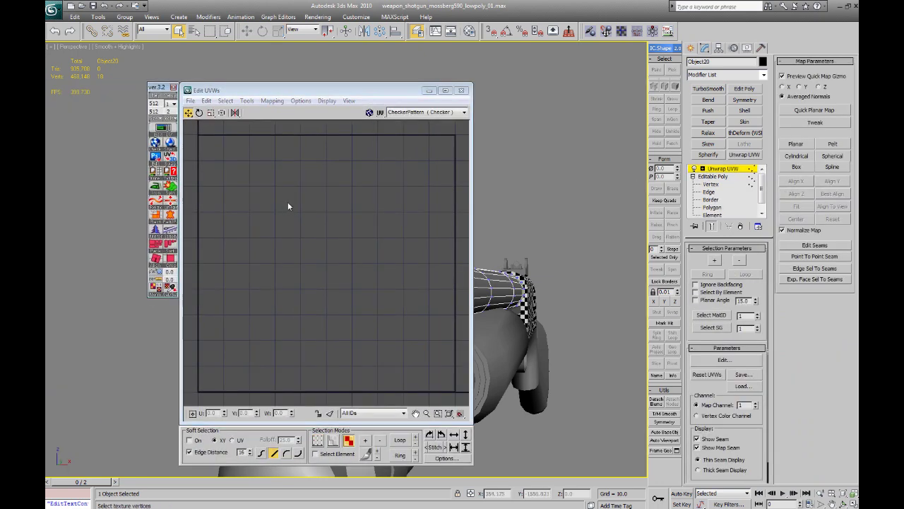
scroll(296, 198, down, 15)
scroll(299, 195, up, 6)
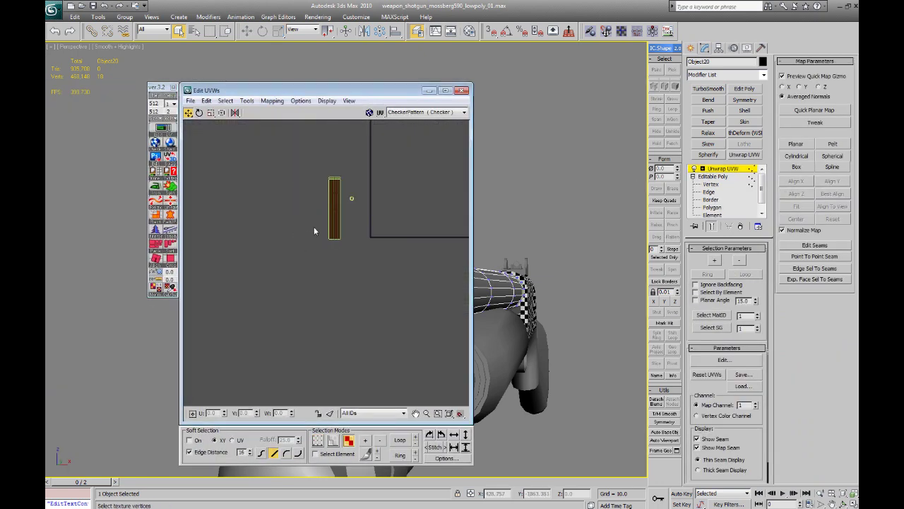
middle_drag(315, 298, 308, 253)
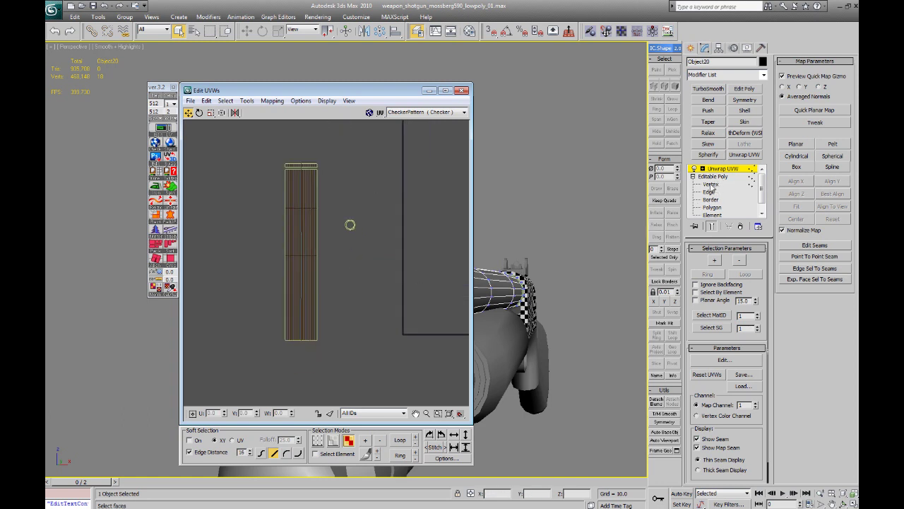
Step: Place the round cap shell on the other side of the barrel shell and move all barrel shells up past the UV origin
drag(384, 354, 385, 354)
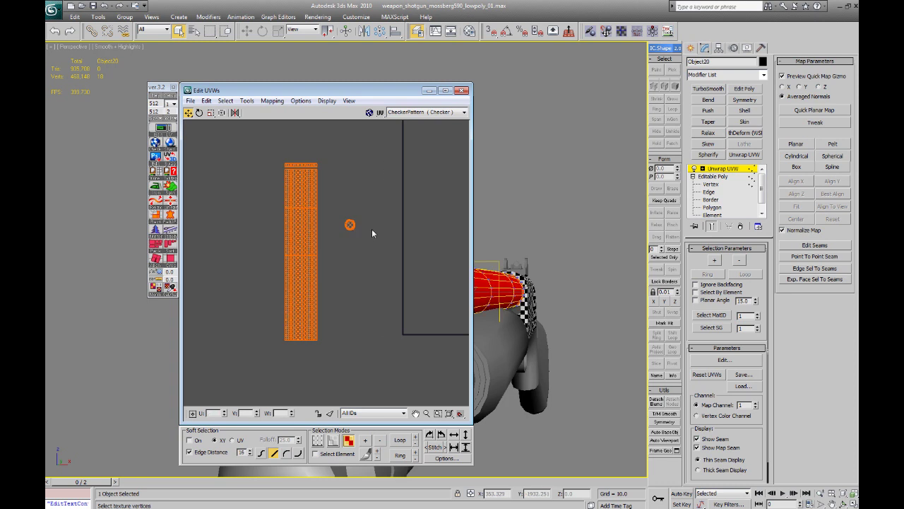
click(350, 226)
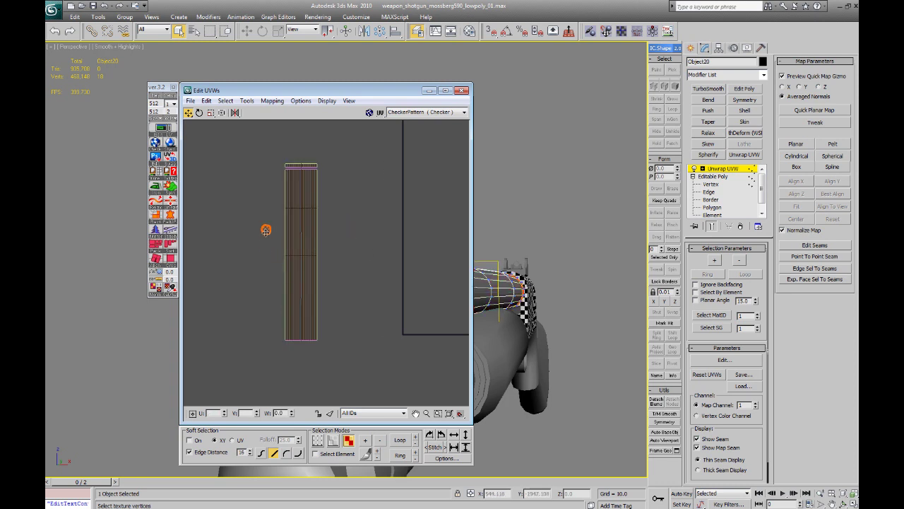
drag(245, 163, 374, 380)
scroll(329, 291, down, 3)
drag(318, 260, 434, 188)
scroll(279, 245, down, 3)
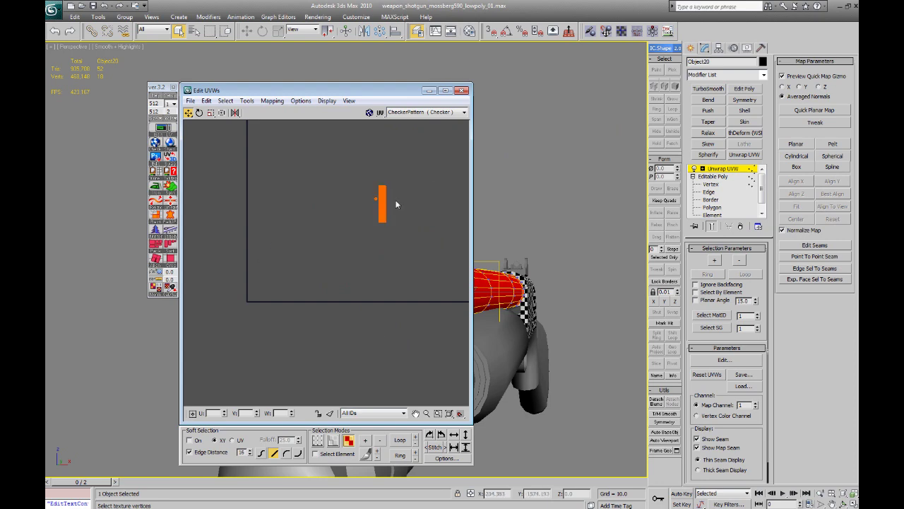
Step: Convert the unwrapped barrel to an Editable Poly and assign the checker material to it
right_click(511, 276)
mouse_move(551, 343)
click(526, 361)
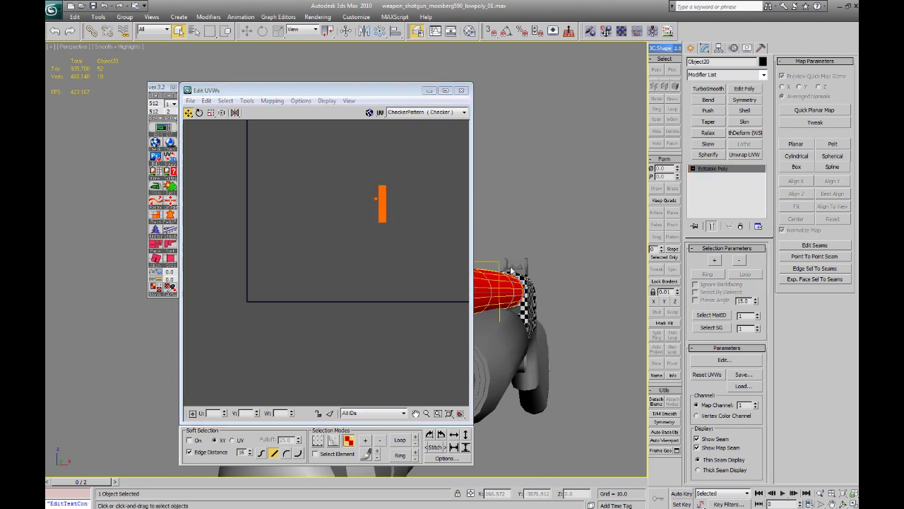
alt+middle_drag(395, 206, 395, 178)
key(m)
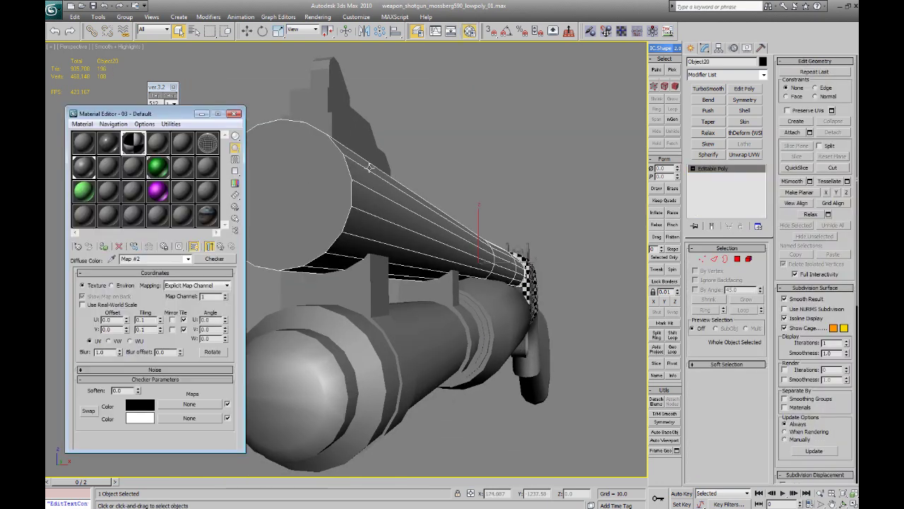
drag(347, 200, 358, 192)
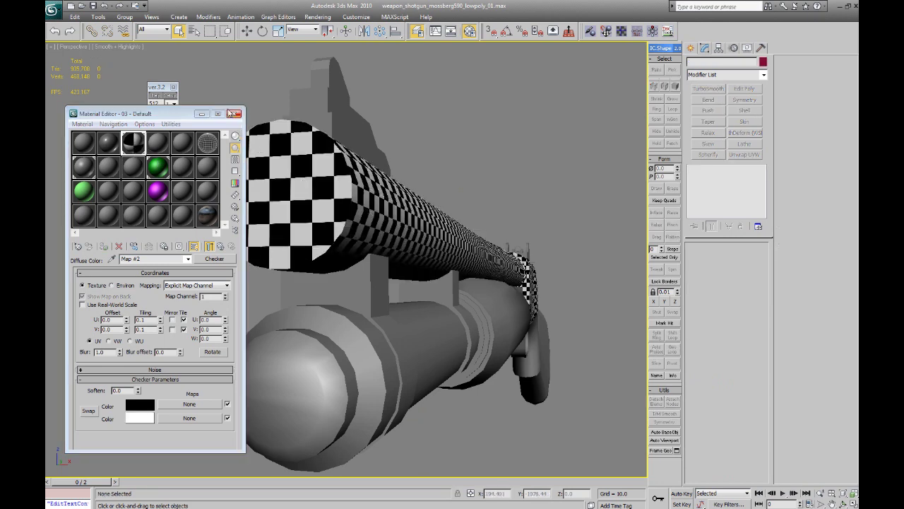
click(231, 113)
Step: Apply Unwrap UVW to the magazine tube below the barrel, open its UVs and select all its faces
alt+middle_drag(412, 155, 435, 206)
click(287, 184)
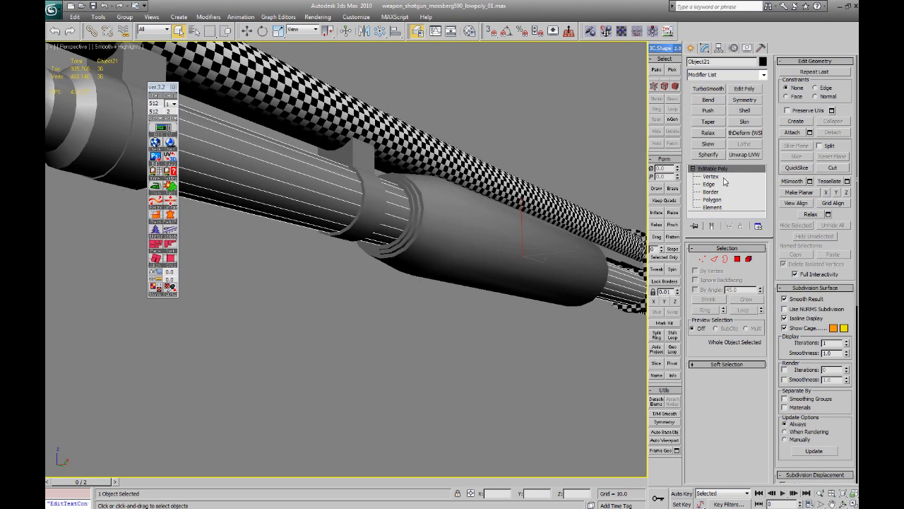
click(745, 155)
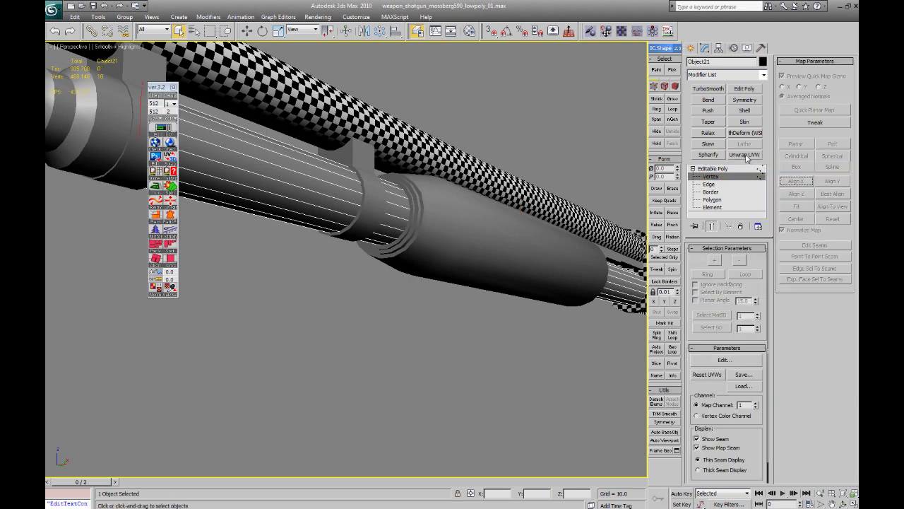
click(668, 31)
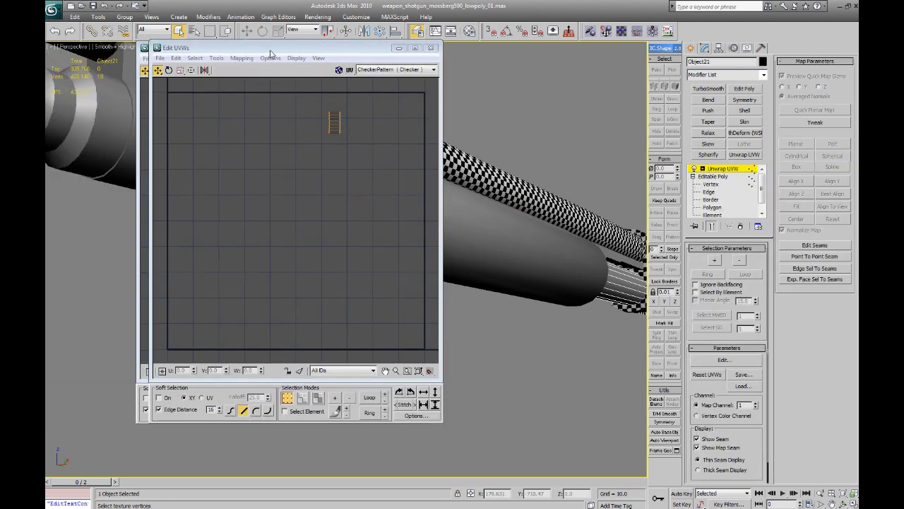
key(3)
scroll(360, 242, down, 5)
key(ctrl+a)
scroll(319, 207, down, 3)
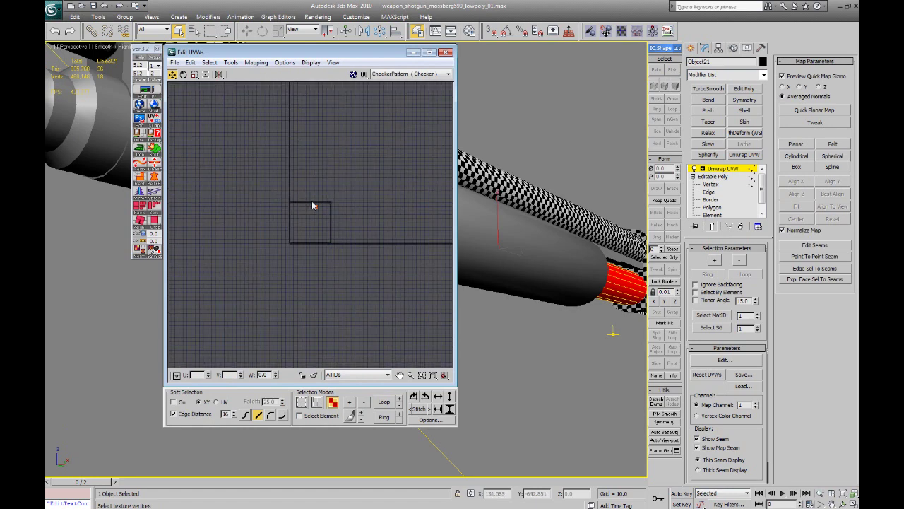
scroll(302, 212, down, 4)
scroll(287, 200, up, 2)
Step: Isolate the magazine tube by hiding all unselected parts, with the UV editor moved clear of the model
middle_drag(530, 224, 557, 243)
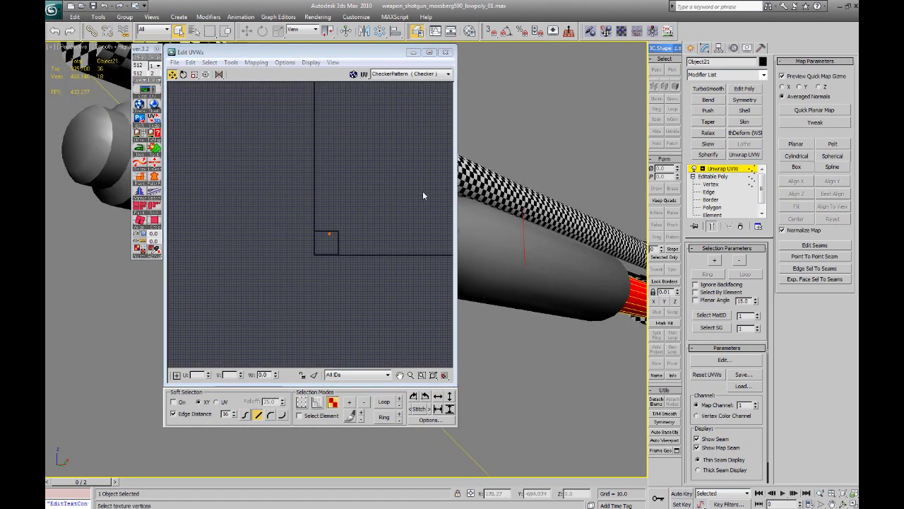
drag(335, 54, 232, 70)
scroll(404, 228, down, 5)
alt+middle_drag(404, 228, 447, 224)
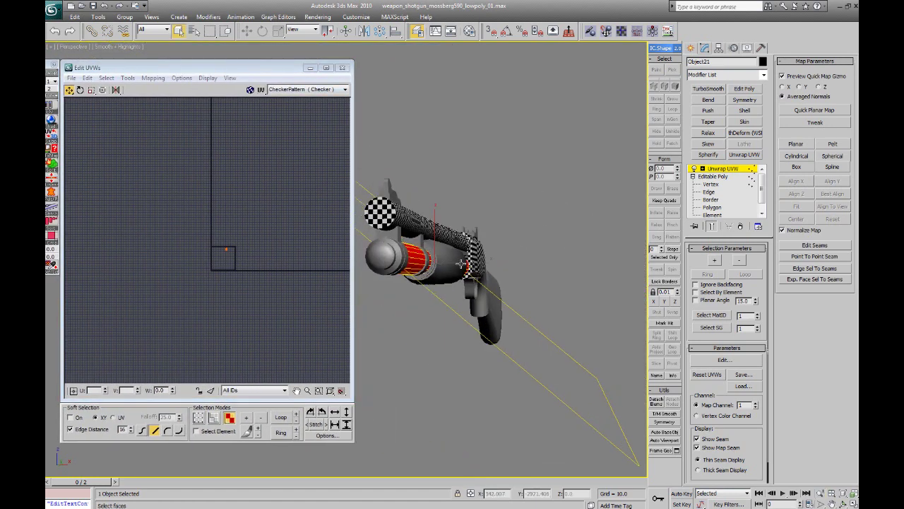
right_click(457, 261)
click(489, 229)
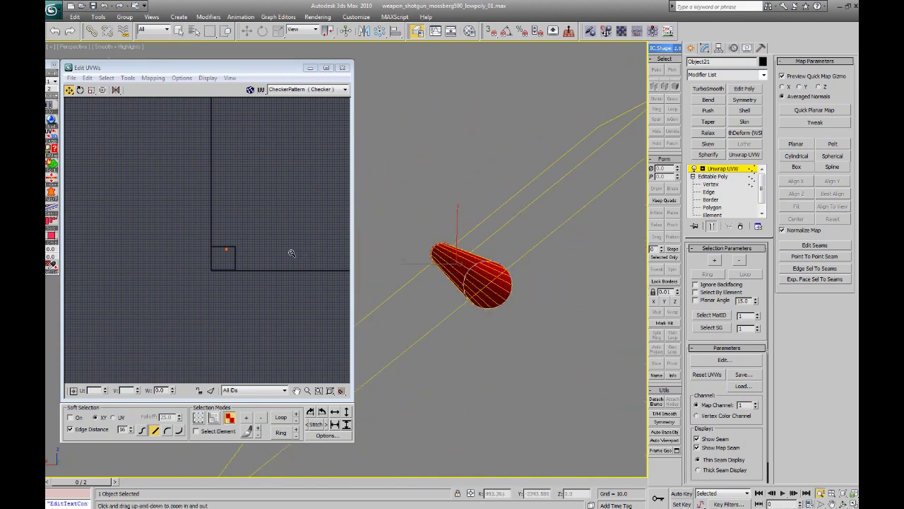
alt+middle_drag(279, 246, 455, 217)
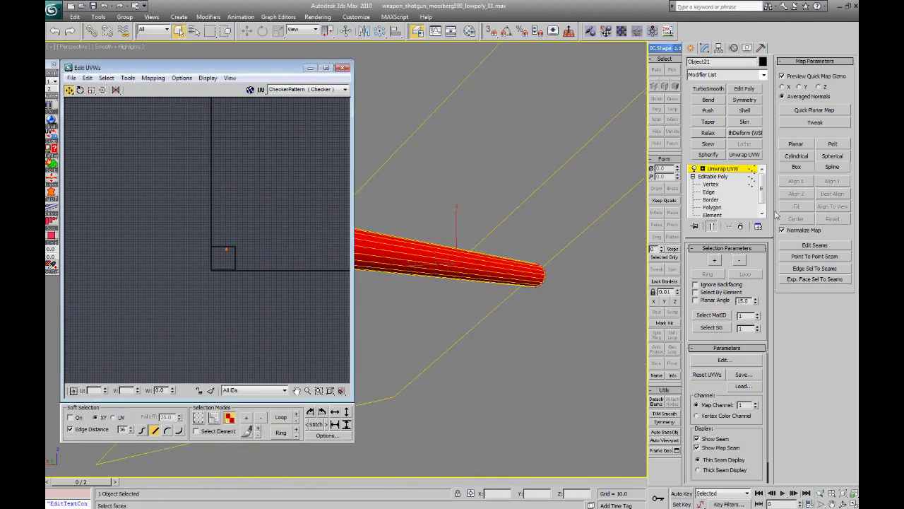
Step: Apply non-normalized Cylindrical mapping to the tube's faces, align it to Y and rotate the mapping gizmo around the tube
click(790, 230)
click(796, 155)
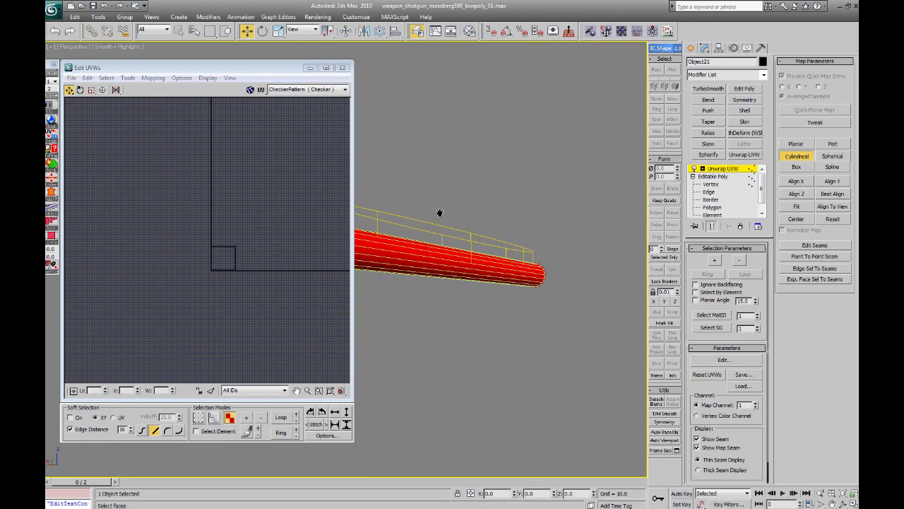
middle_drag(439, 213, 483, 230)
click(836, 180)
key(e)
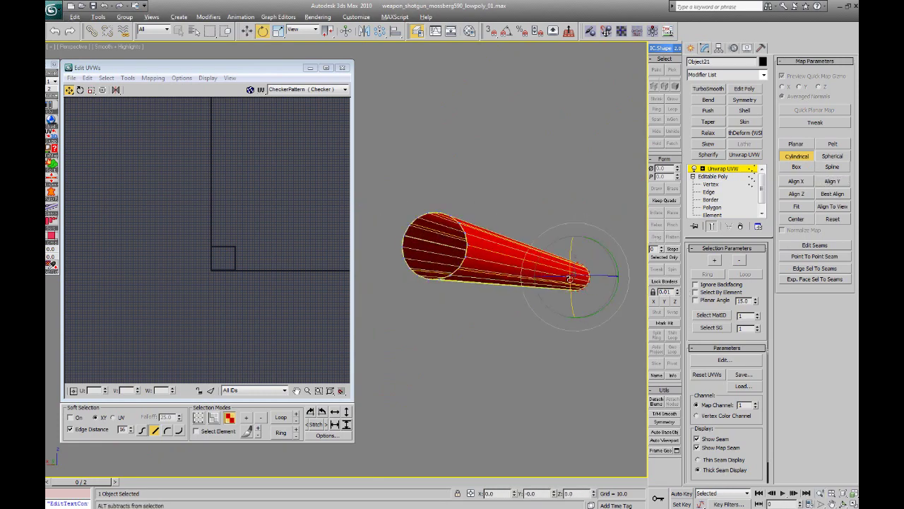
alt+middle_drag(576, 305, 585, 256)
drag(592, 252, 483, 141)
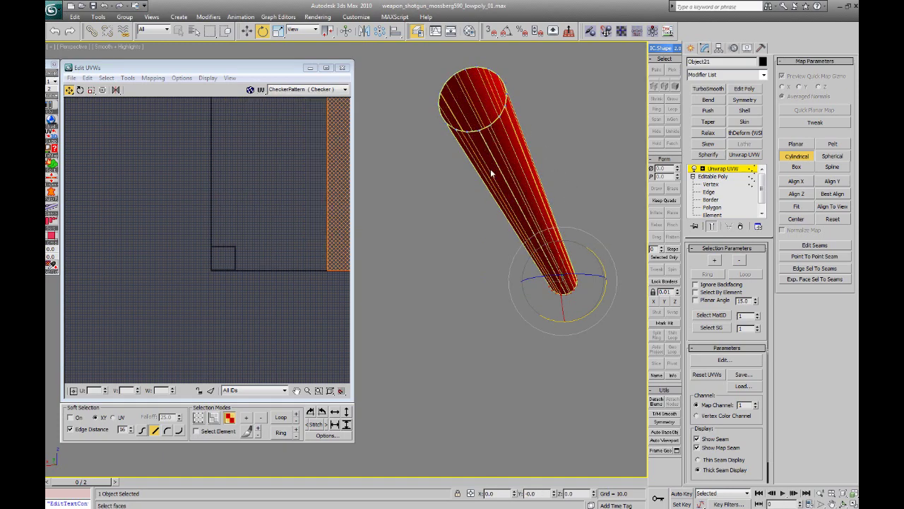
Step: Finish rotating the magazine tube's cylindrical mapping, and move its UV shell outside the texture square, beside its lower-left corner
drag(586, 258, 599, 262)
click(796, 156)
scroll(212, 197, down, 5)
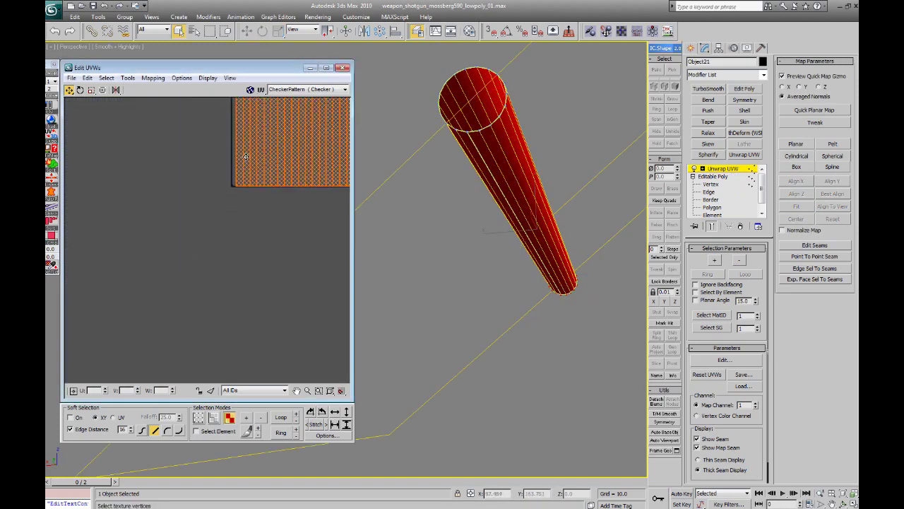
drag(132, 182, 261, 304)
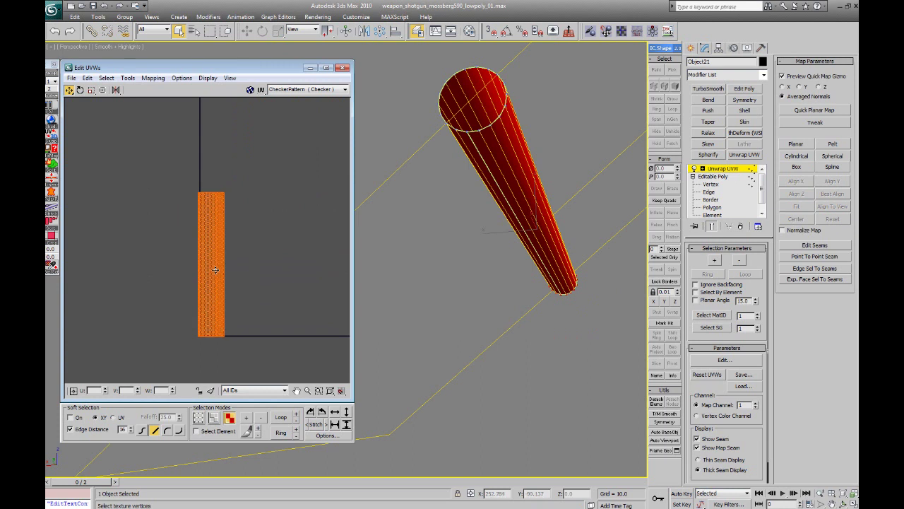
drag(221, 256, 178, 271)
scroll(194, 229, down, 4)
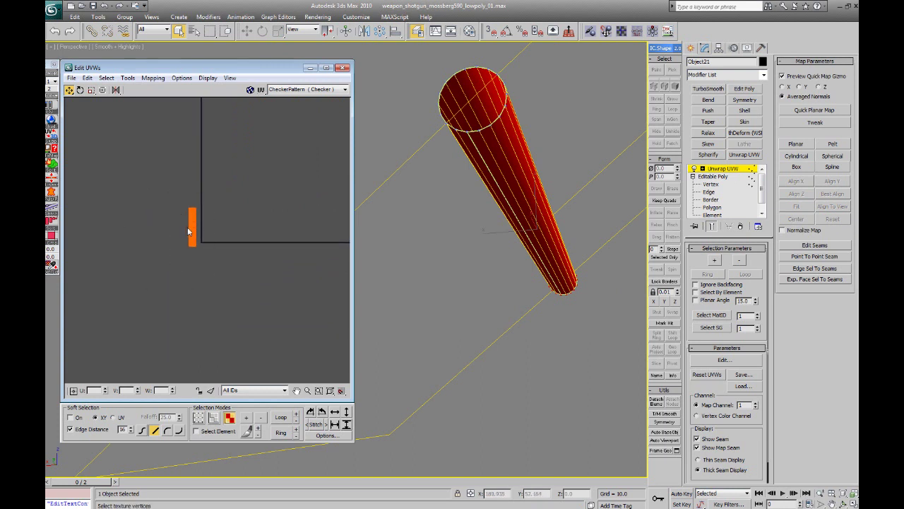
Step: Convert the unwrapped magazine tube to an Editable Poly and assign the checker material to it
right_click(454, 142)
mouse_move(472, 228)
click(424, 237)
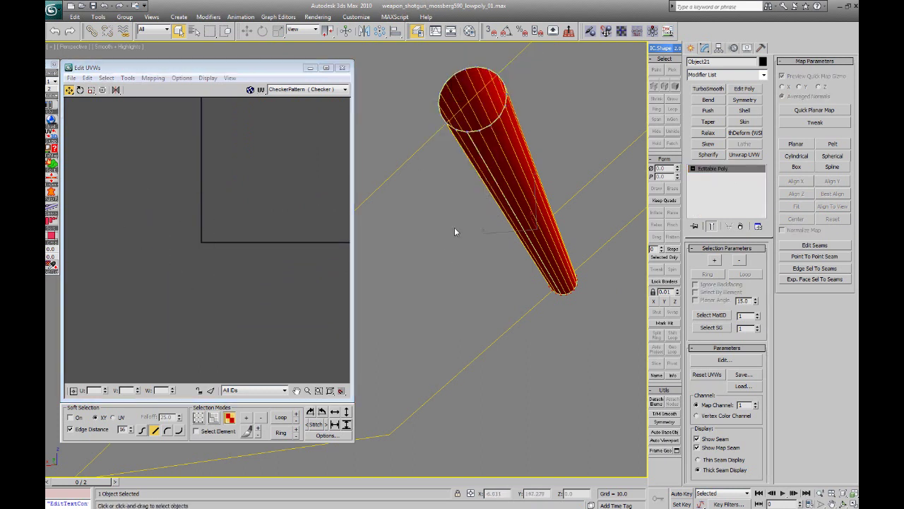
click(691, 48)
key(m)
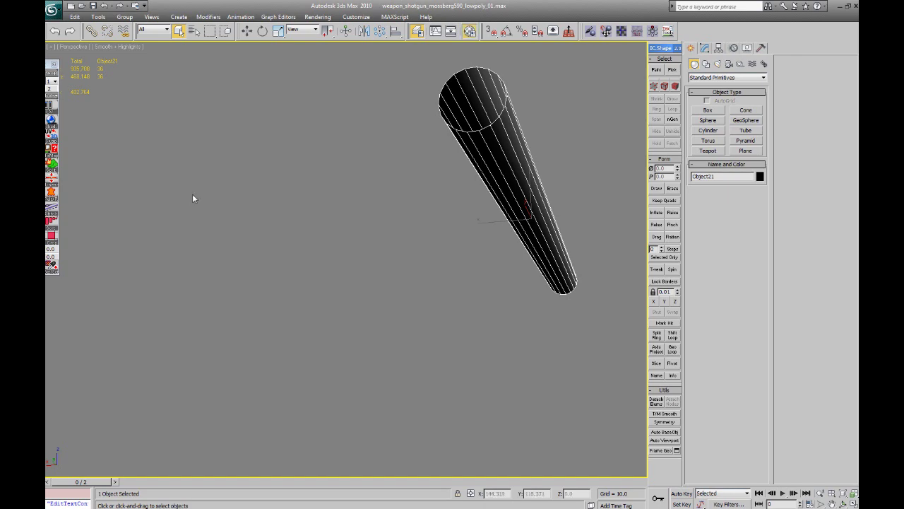
drag(134, 150, 470, 151)
key(m)
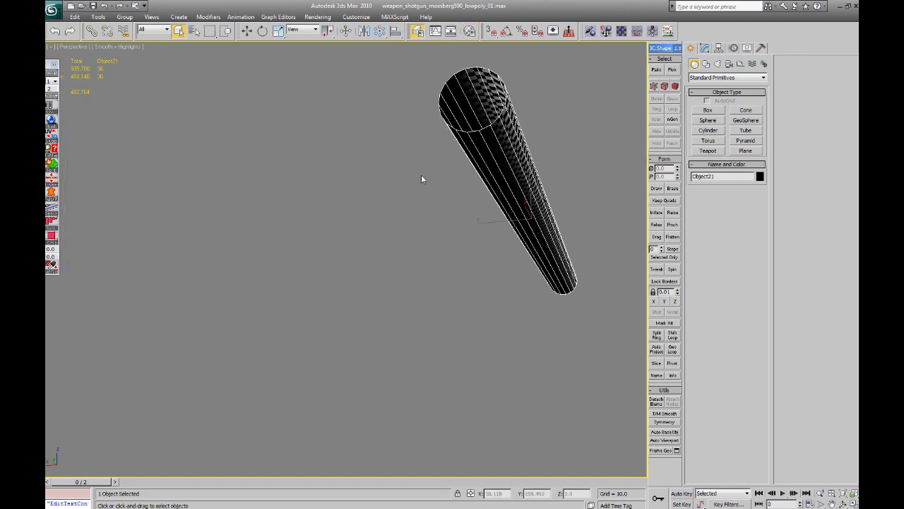
Step: Unhide all the shotgun parts and clear the selection
right_click(421, 175)
click(452, 132)
click(497, 290)
click(483, 246)
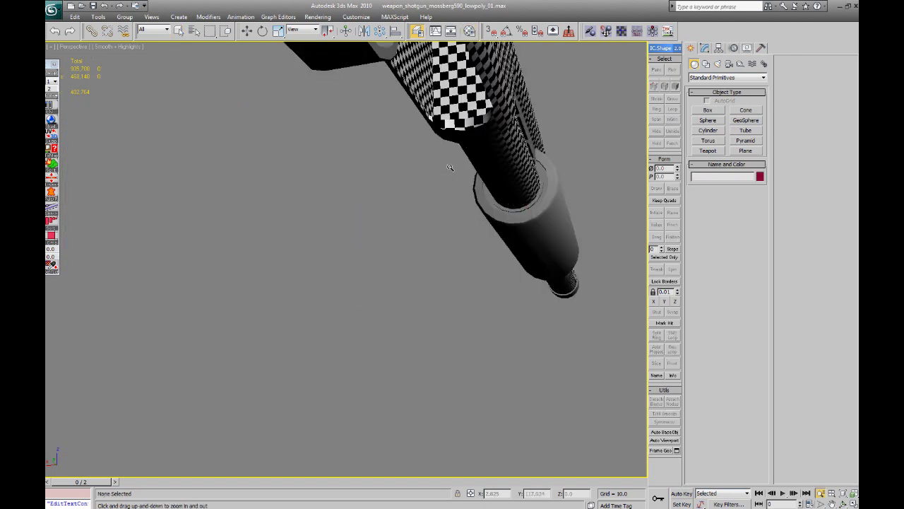
Step: Select the clamp around the magazine tube and isolate it by hiding all unselected parts
alt+middle_drag(452, 169, 393, 269)
scroll(394, 268, up, 3)
middle_drag(315, 215, 303, 218)
scroll(303, 217, down, 3)
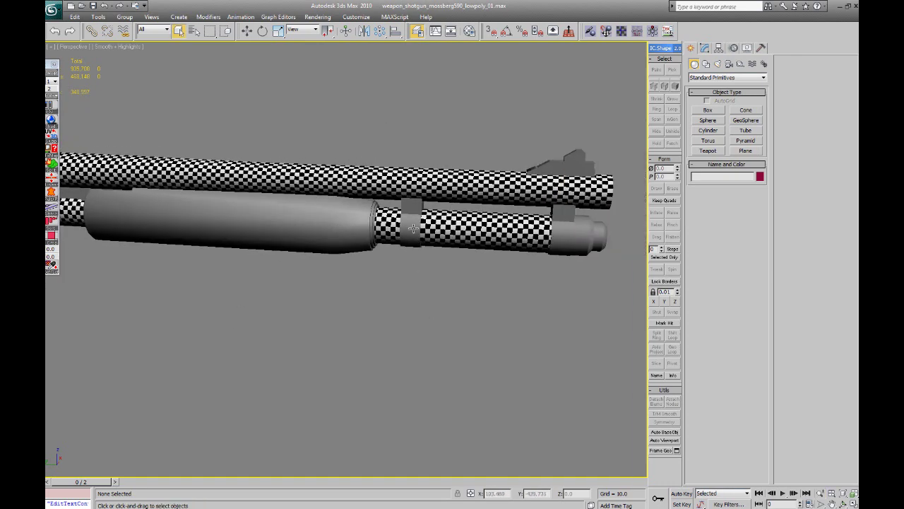
click(414, 228)
right_click(407, 212)
click(462, 185)
middle_drag(463, 185, 439, 190)
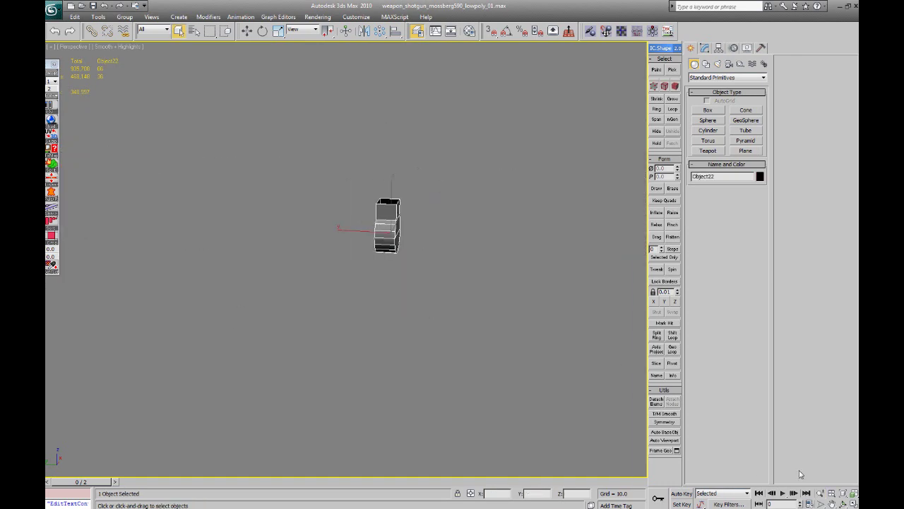
click(843, 498)
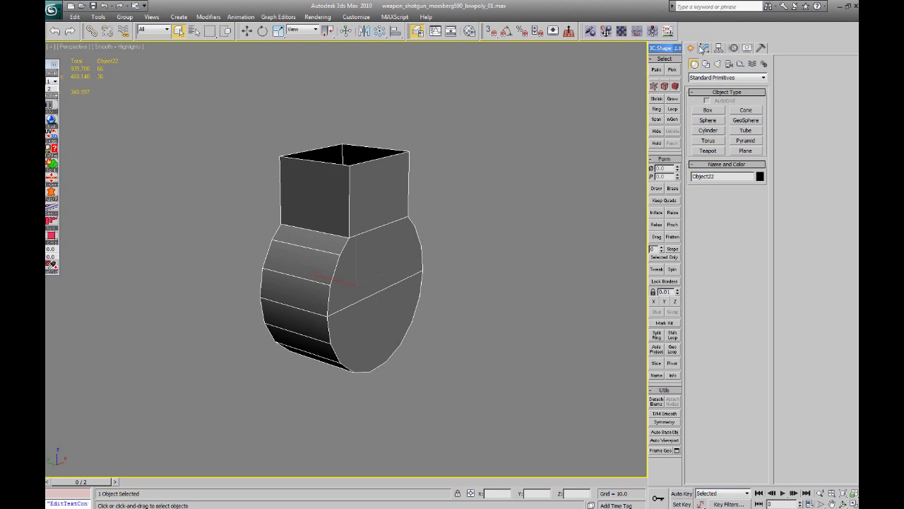
Step: Apply Unwrap UVW to the clamp, open its UVs, move the editor clear of the model and select all its faces
click(703, 48)
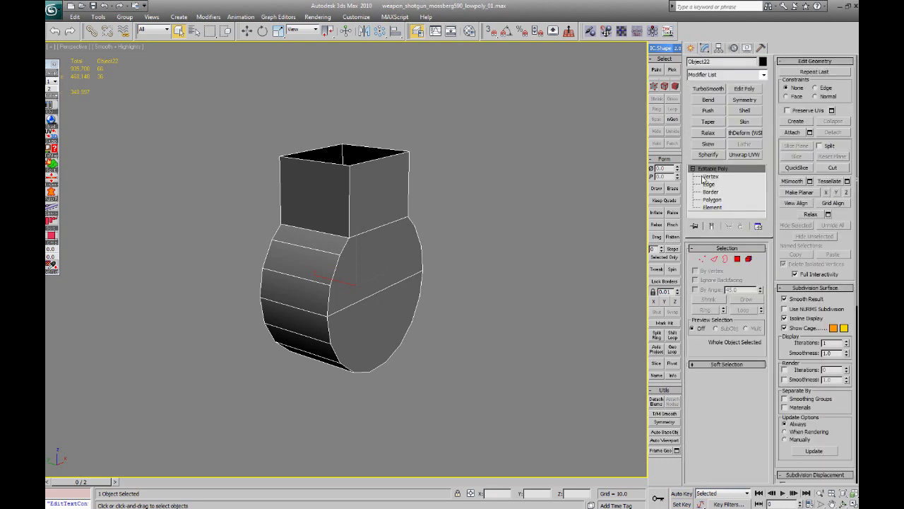
click(703, 177)
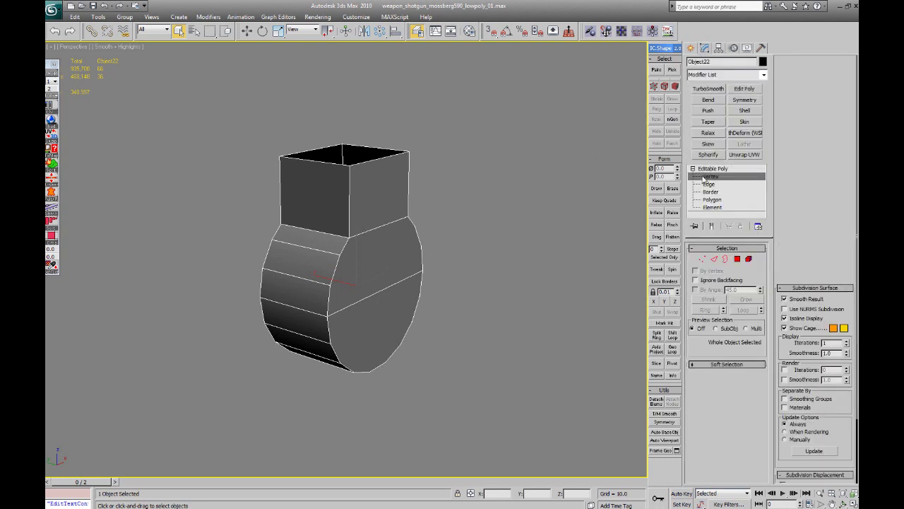
click(744, 154)
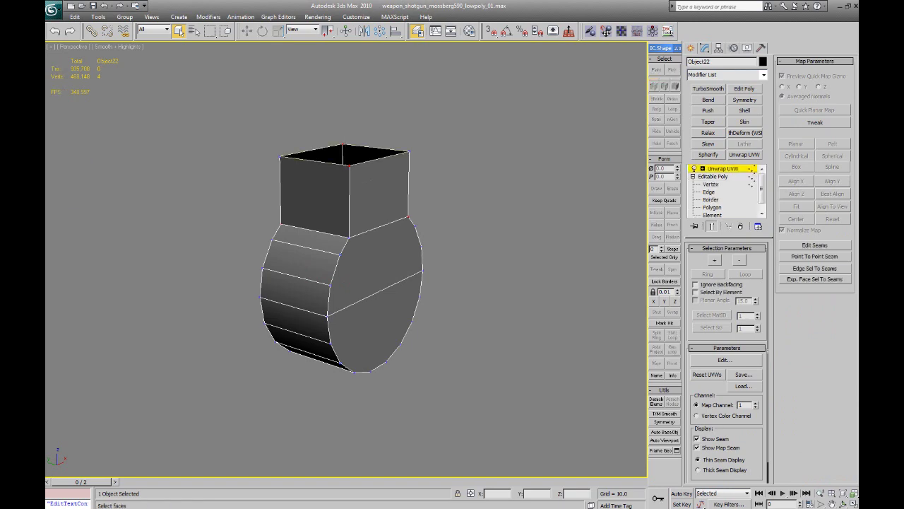
click(725, 360)
drag(214, 57, 191, 63)
scroll(495, 172, down, 5)
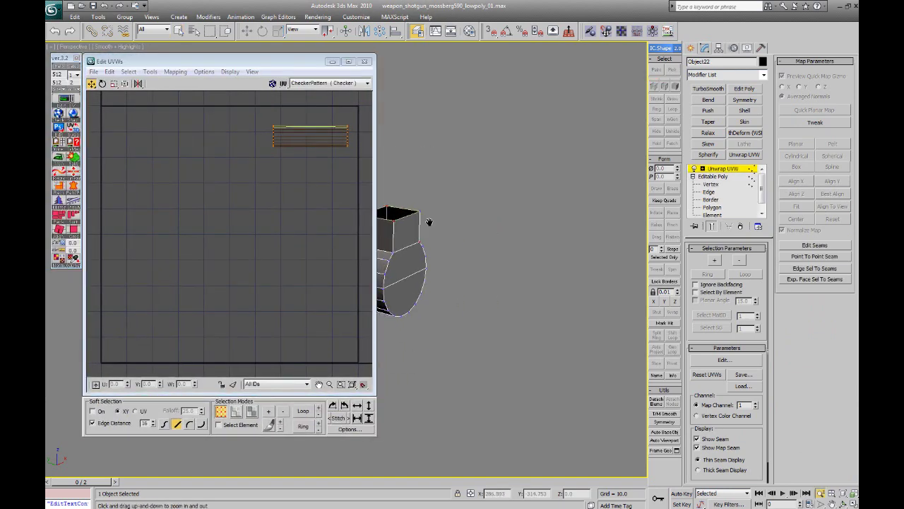
drag(385, 180, 385, 181)
scroll(242, 172, down, 3)
middle_drag(243, 171, 222, 190)
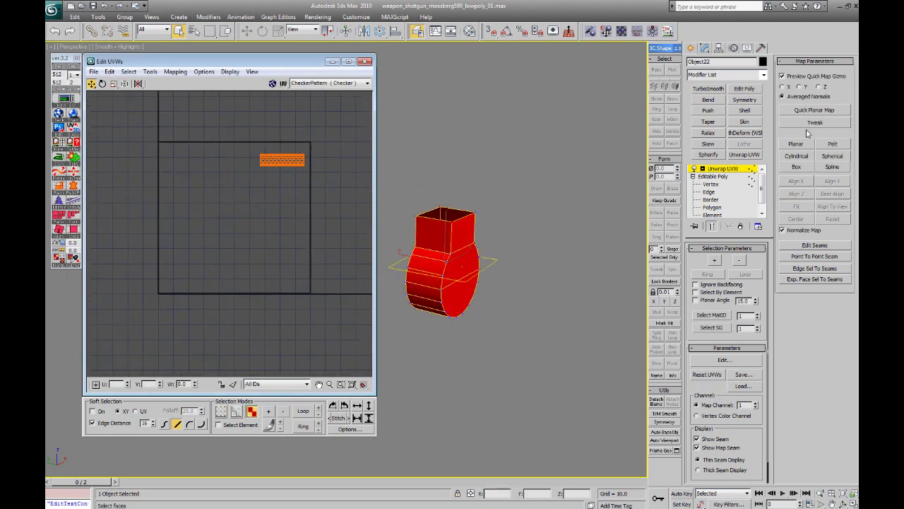
Step: Select the clamp's front and back faces, including the flat faces of the rectangular neck
click(455, 232)
alt+middle_drag(456, 235, 517, 248)
ctrl+click(456, 267)
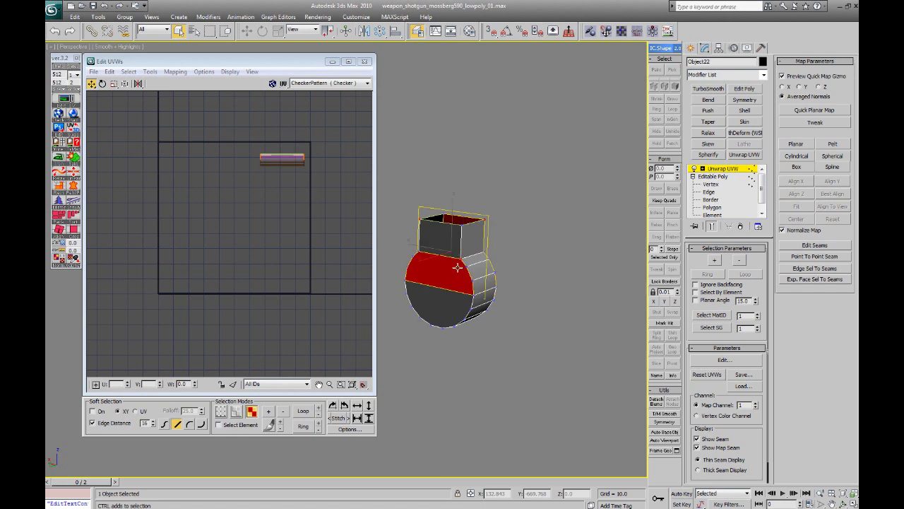
ctrl+click(445, 243)
ctrl+click(449, 296)
alt+middle_drag(449, 296, 389, 289)
ctrl+click(466, 270)
ctrl+click(471, 294)
Step: Apply non-normalized Planar mapping aligned to Y to the clamp's front and back faces, and move the shell outside the texture square
click(797, 144)
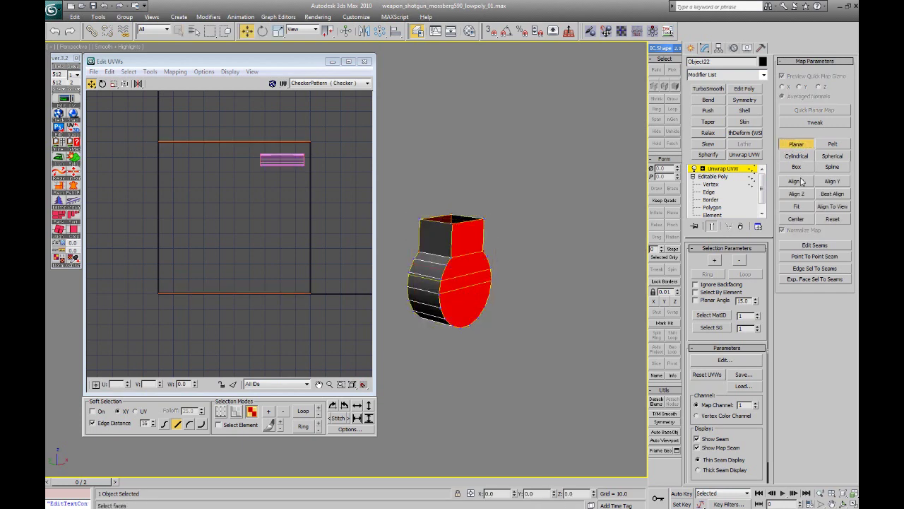
click(796, 145)
click(803, 146)
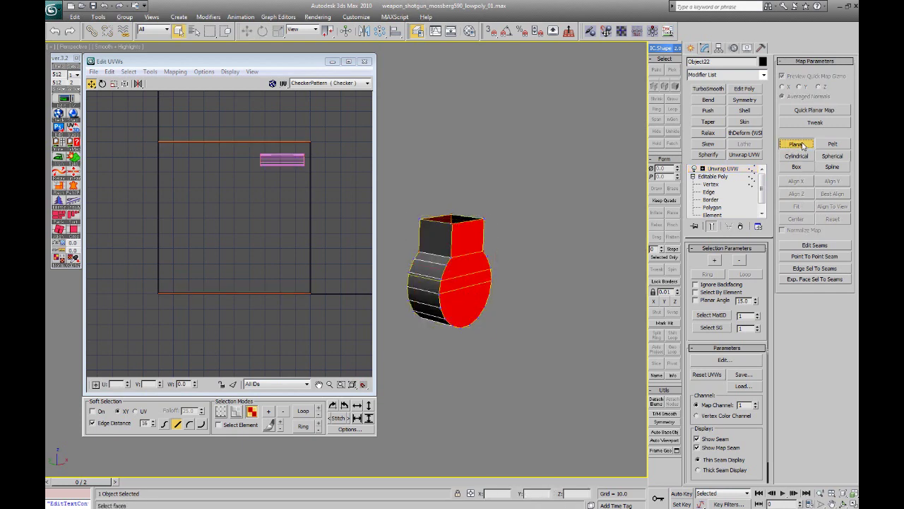
click(836, 183)
click(802, 146)
scroll(254, 185, down, 10)
middle_drag(254, 209, 222, 186)
drag(221, 186, 174, 197)
click(216, 185)
Step: Invert the face selection and apply non-normalized Cylindrical mapping aligned to Y, rotating the gizmo until the clamp's rim forms one continuous strip
key(ctrl+i)
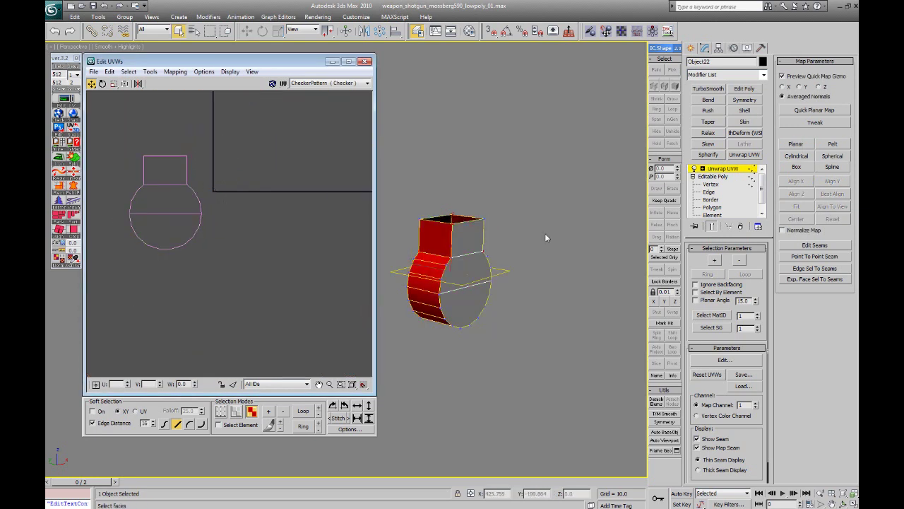
click(796, 157)
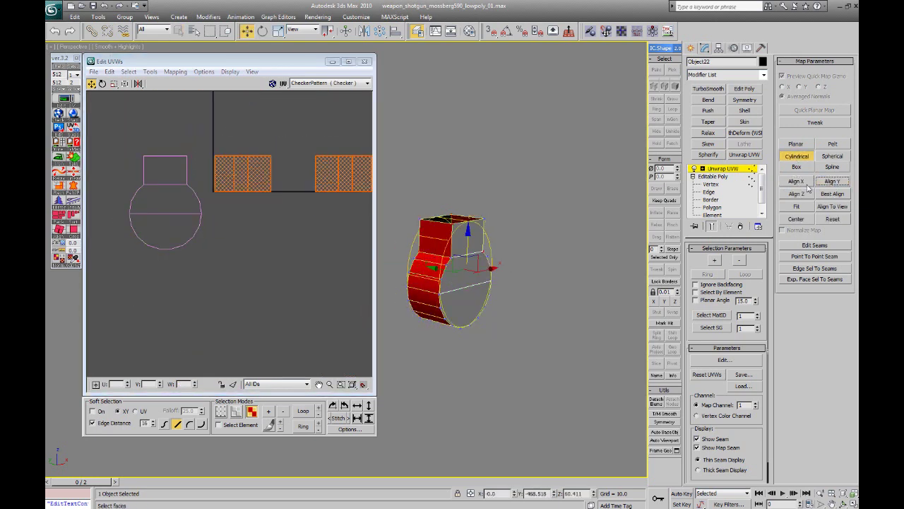
alt+middle_drag(519, 265, 510, 260)
middle_drag(335, 200, 232, 205)
scroll(233, 205, down, 3)
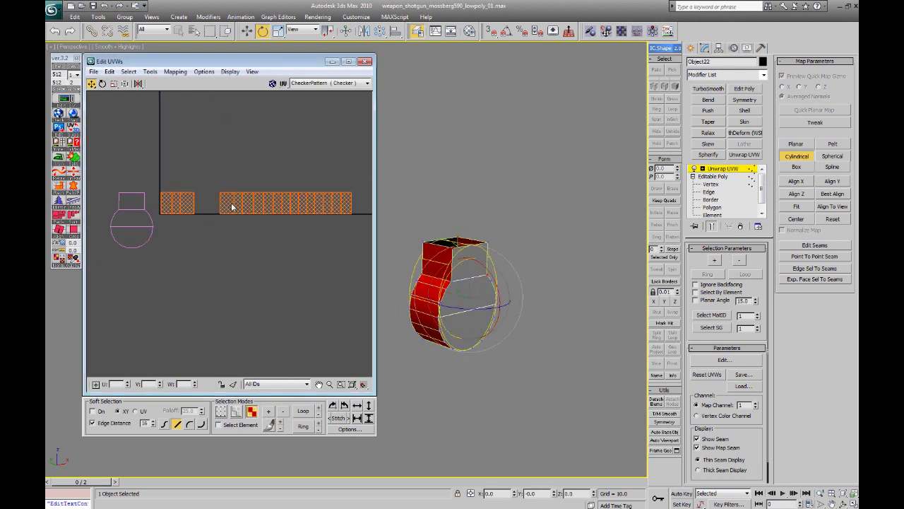
drag(447, 277, 392, 311)
key(w)
alt+middle_drag(462, 314, 485, 315)
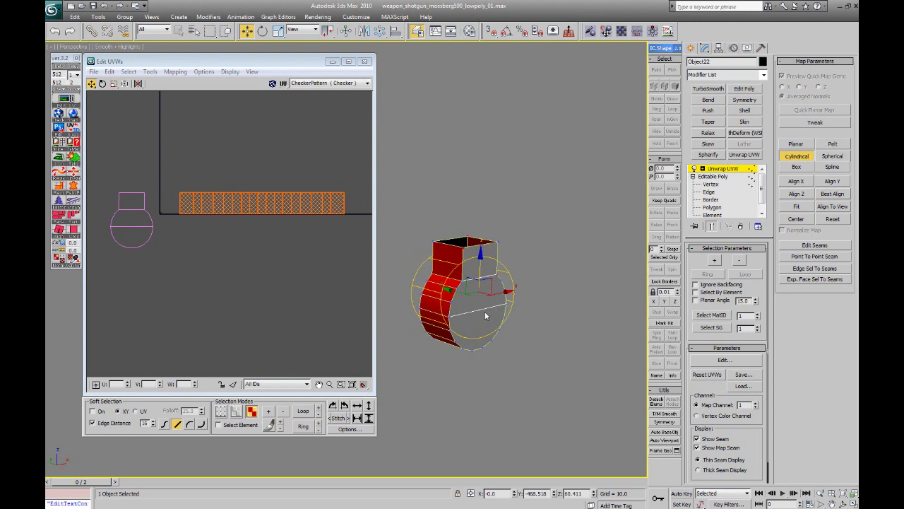
key(ctrl+z)
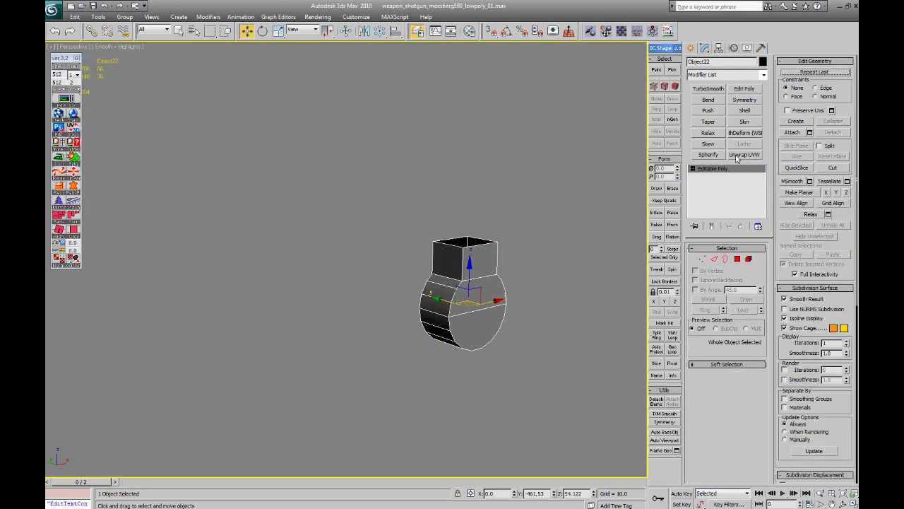
Step: Apply a fresh Unwrap UVW to the collapsed clamp and open its UVs in face selection mode
click(696, 170)
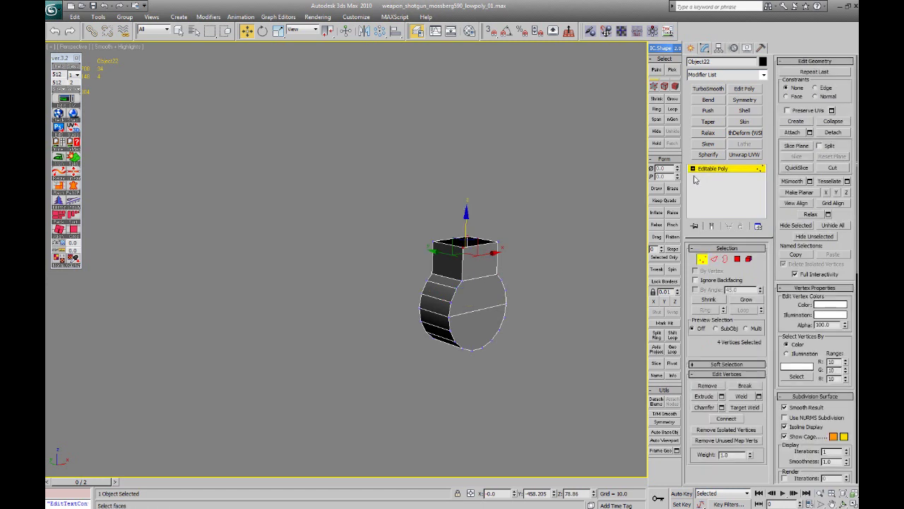
click(693, 169)
click(754, 155)
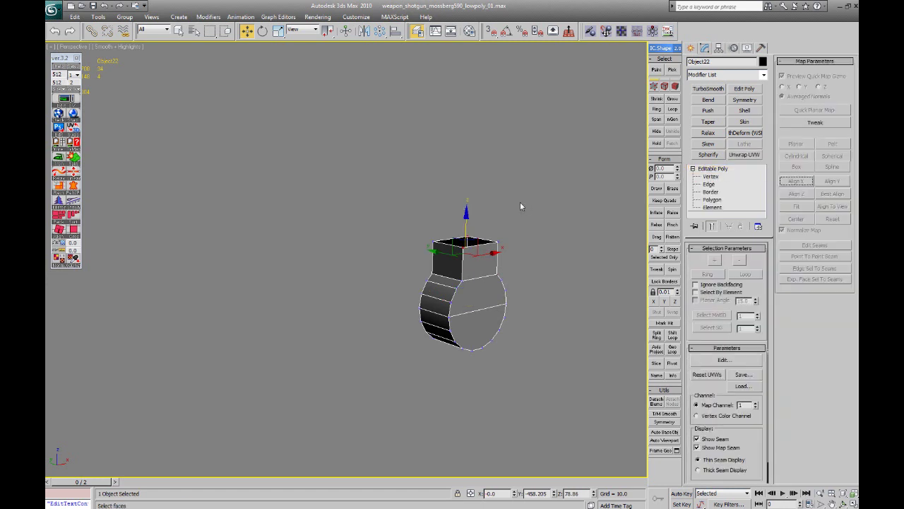
click(667, 31)
scroll(339, 197, down, 6)
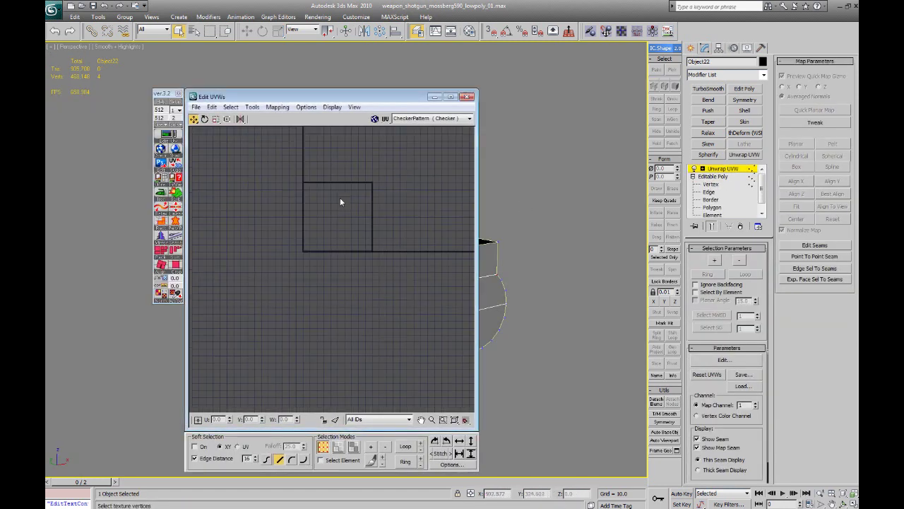
scroll(340, 200, up, 10)
mouse_move(303, 250)
middle_down()
mouse_move(340, 200)
mouse_move(310, 250)
middle_up()
scroll(352, 201, down, 9)
key(3)
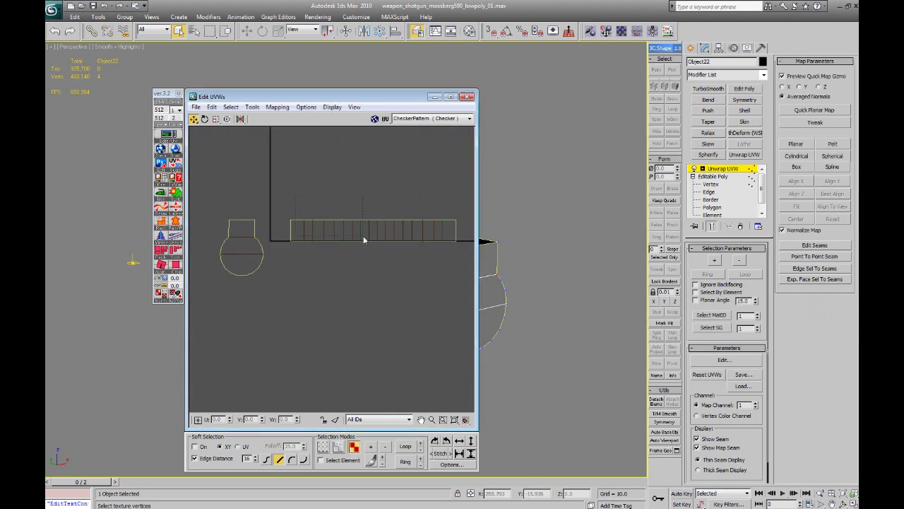
Step: Select the clamp's rim strip in the UVs and move it below the texture square
click(364, 238)
scroll(340, 274, down, 4)
drag(349, 254, 339, 301)
middle_drag(385, 302, 448, 272)
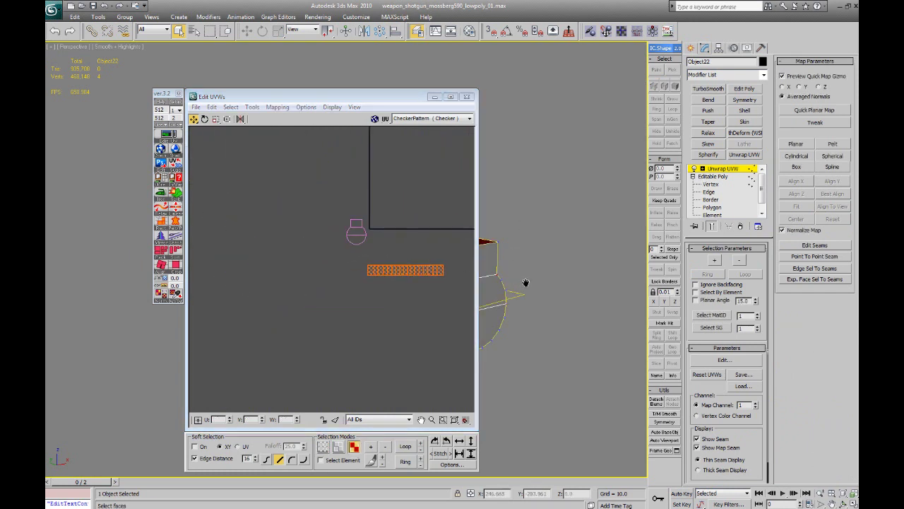
scroll(601, 280, up, 1)
Step: Apply non-normalized Planar mapping to the two side faces of the clamp's rectangular neck
middle_drag(524, 282, 641, 260)
click(796, 144)
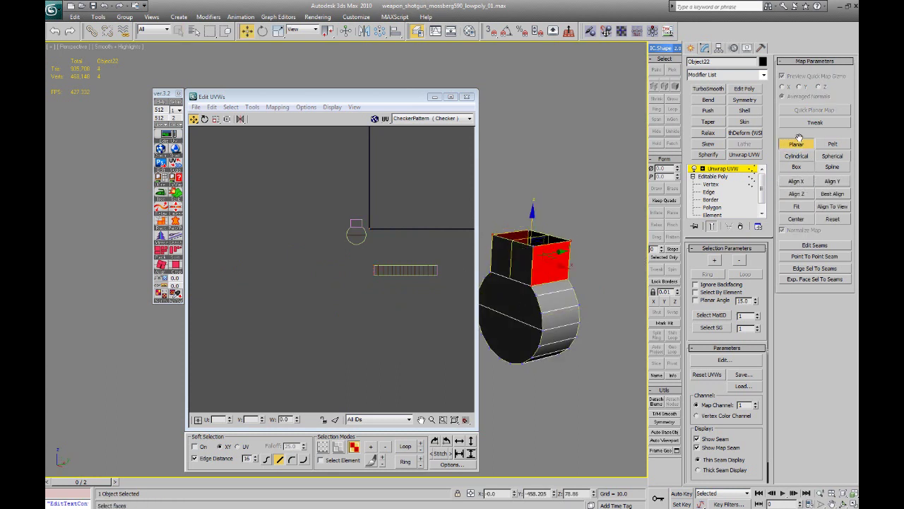
click(794, 146)
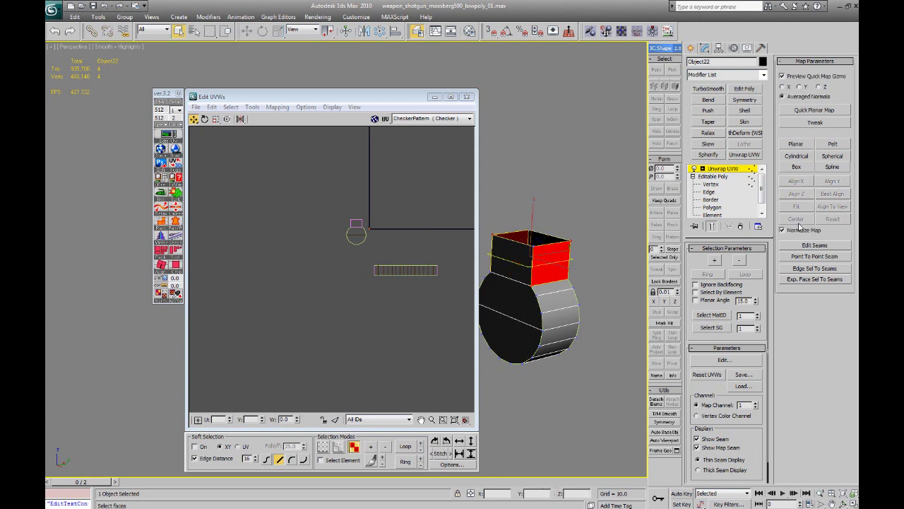
click(796, 145)
click(796, 146)
Step: Move the neck side faces' UV shell directly above the clamp's profile shell
middle_drag(361, 251, 325, 244)
scroll(325, 243, up, 3)
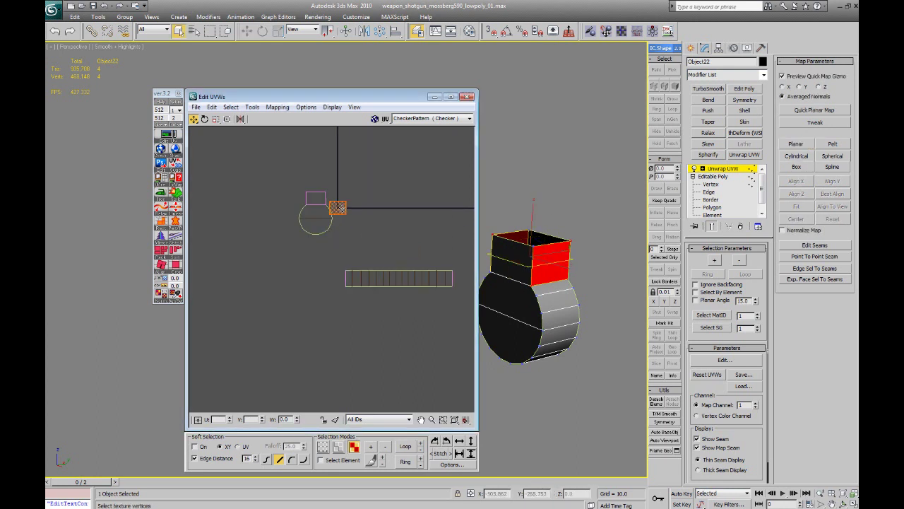
scroll(332, 205, up, 4)
scroll(353, 268, up, 2)
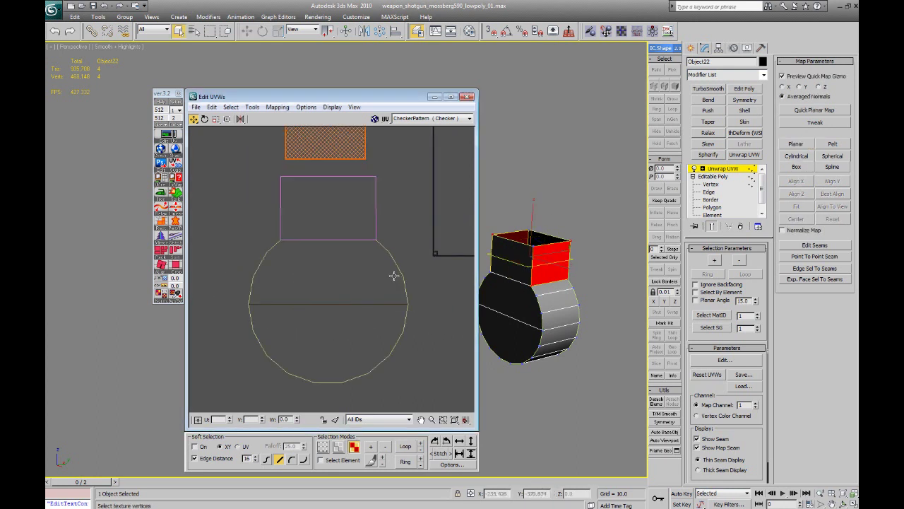
scroll(381, 259, down, 4)
middle_drag(385, 315, 309, 244)
scroll(310, 246, down, 3)
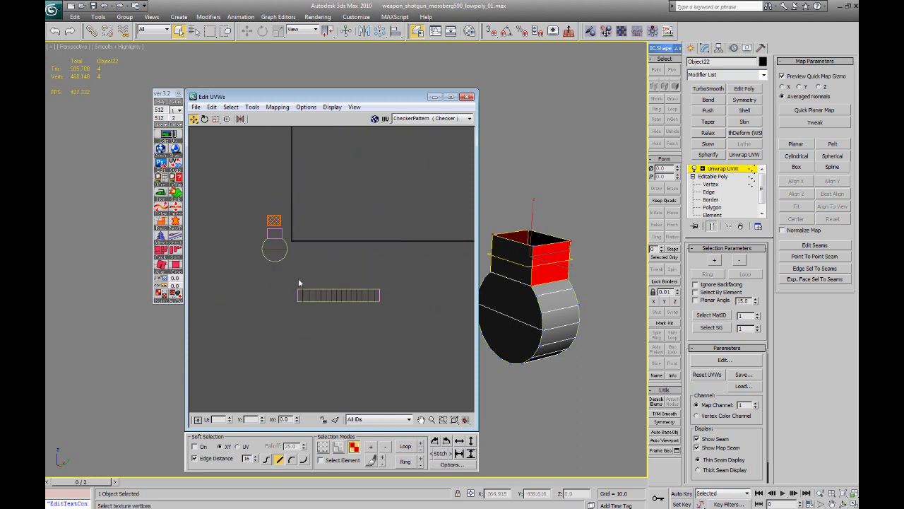
Step: Select the rim strip, move it directly under the clamp's profile shell and rotate it 90 degrees to stand vertically
drag(298, 280, 382, 306)
middle_drag(365, 295, 378, 296)
drag(379, 297, 306, 274)
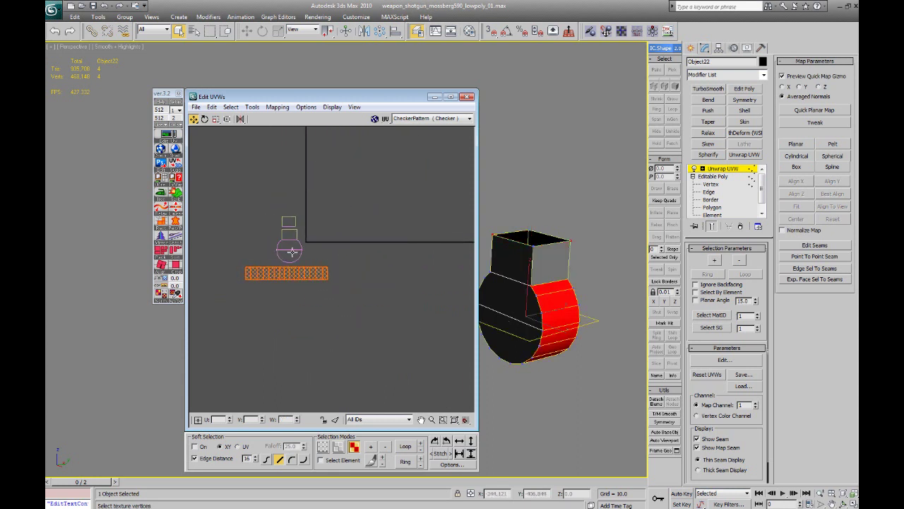
middle_drag(291, 252, 339, 250)
scroll(339, 250, up, 2)
click(435, 439)
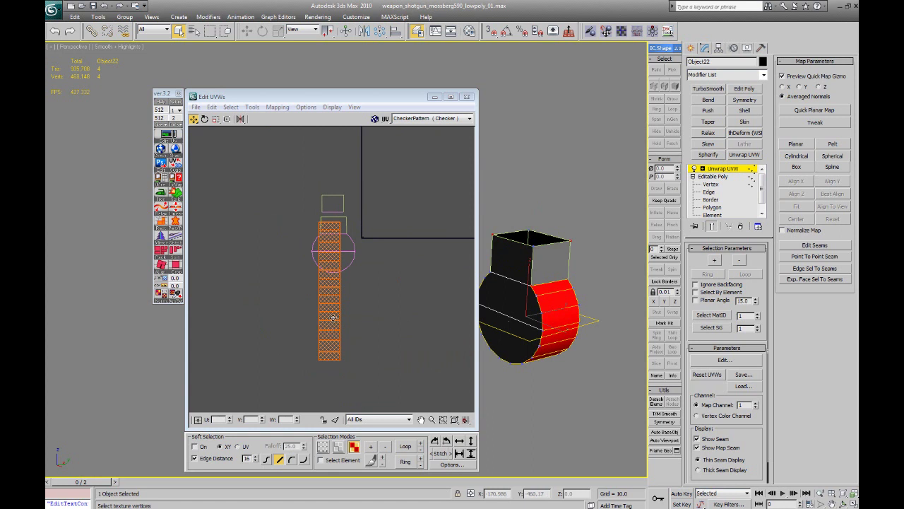
Step: Move the rim strip beside the clamp's profile shell, then move all the clamp's shells farther outside the texture square
drag(332, 317, 298, 261)
drag(256, 175, 243, 198)
scroll(363, 280, down, 6)
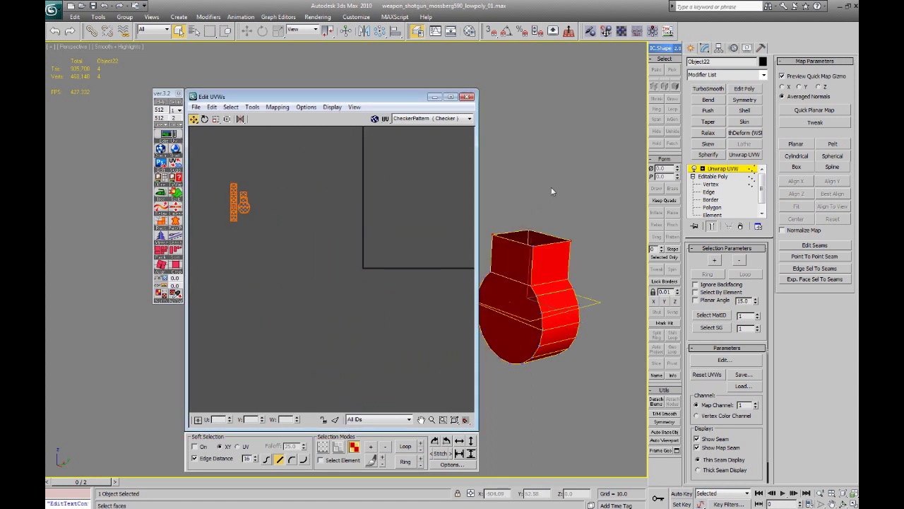
Step: Convert the unwrapped clamp to Editable Poly and deselect it
click(691, 48)
right_click(514, 240)
mouse_move(536, 330)
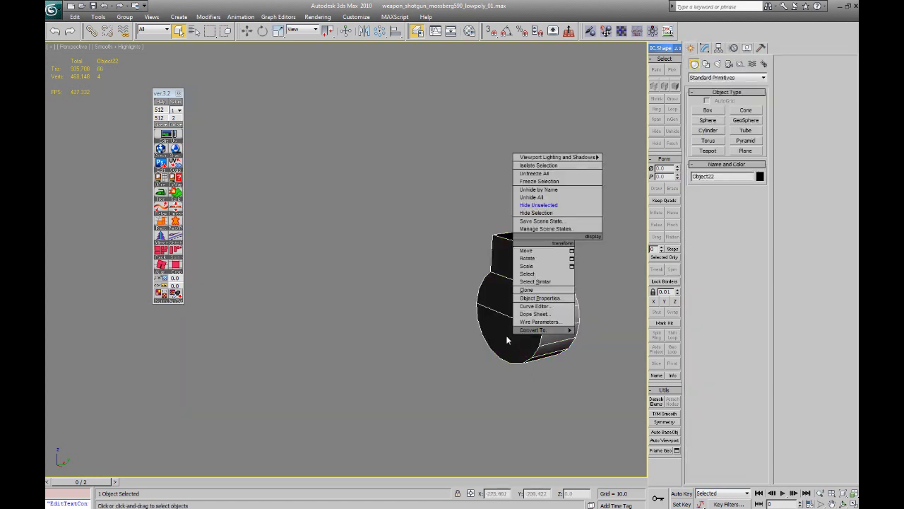
click(497, 339)
click(460, 247)
middle_drag(460, 247, 379, 247)
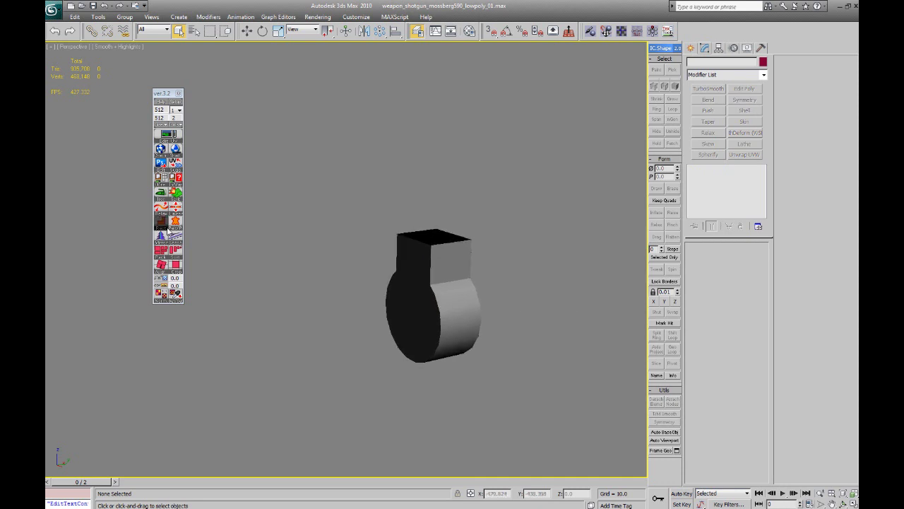
Step: Apply the black-and-white checker material to the clamp
key(m)
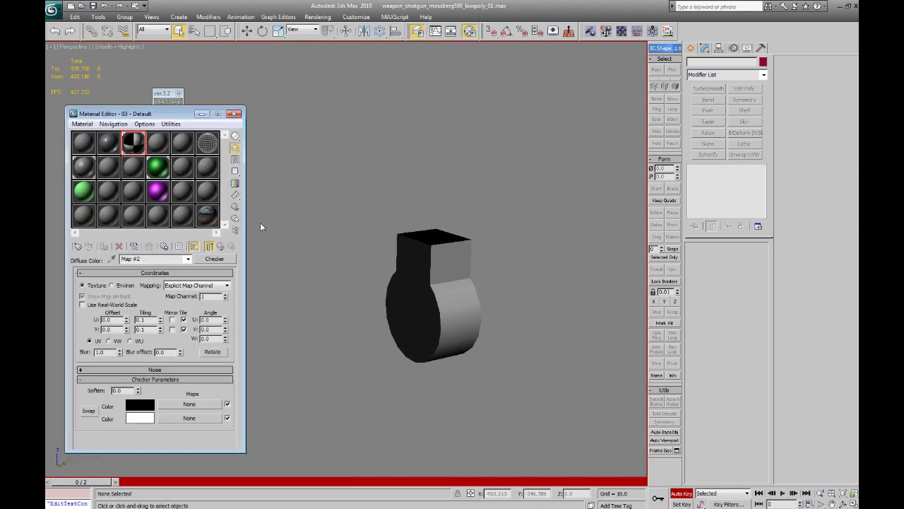
drag(455, 303, 455, 303)
key(m)
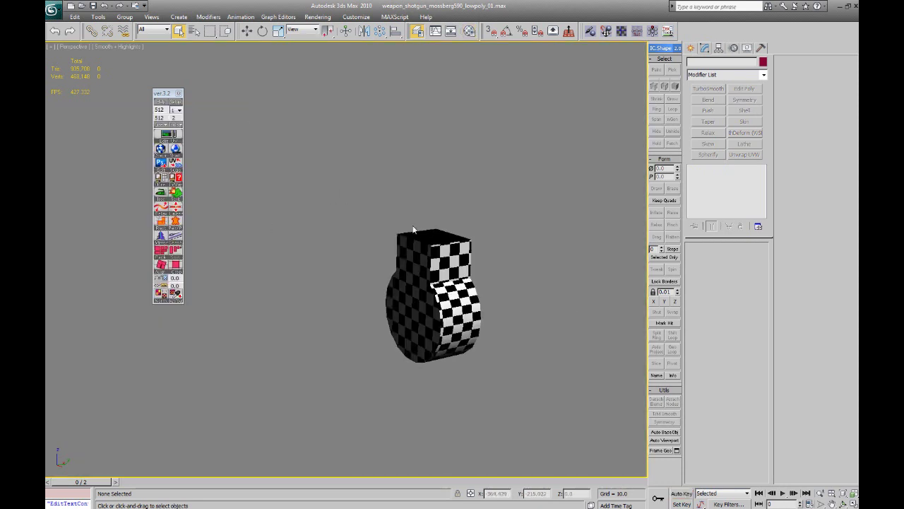
Step: Unhide all the other shotgun parts
right_click(401, 221)
click(423, 180)
click(501, 290)
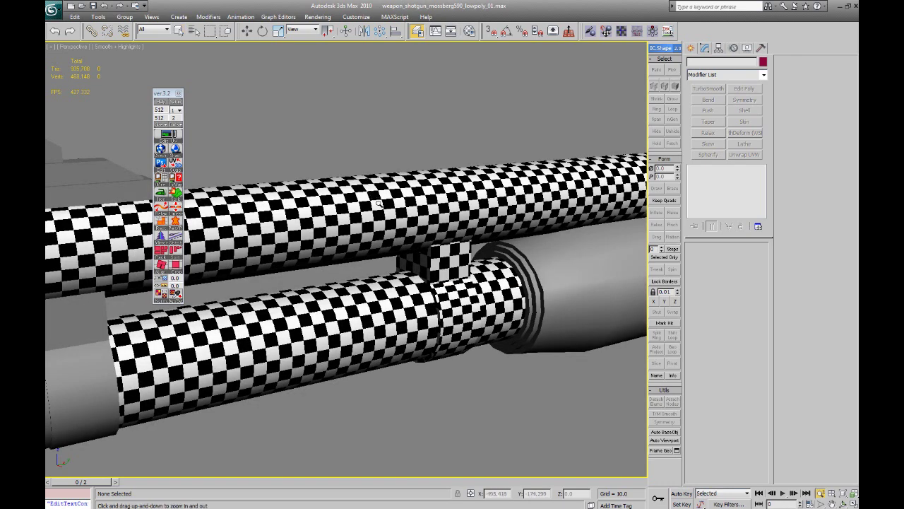
Step: Delete the untextured clamp at the front end of the magazine tube
scroll(410, 263, down, 3)
alt+middle_drag(410, 263, 383, 256)
click(311, 301)
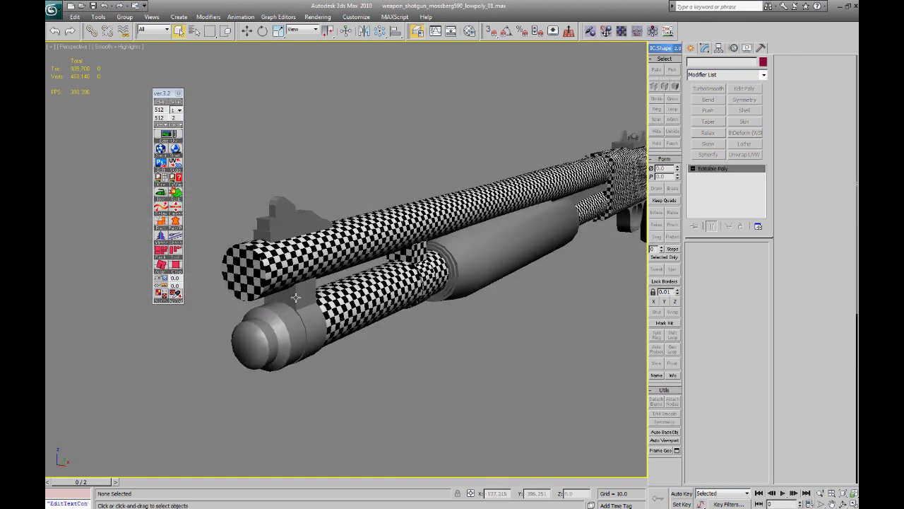
alt+middle_drag(306, 297, 517, 294)
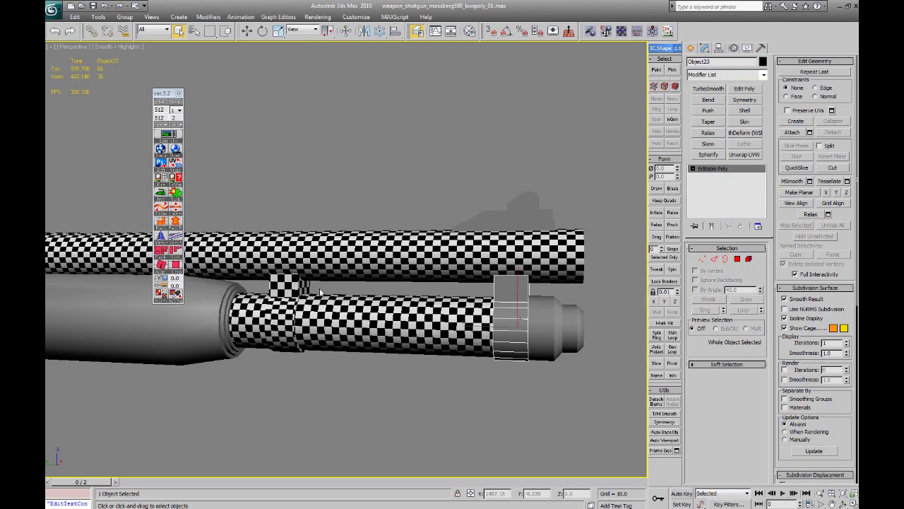
key(Delete)
Step: Clone the checkered clamp as a single Copy, placing it along the Y axis at the front of the magazine tube
click(287, 289)
key(w)
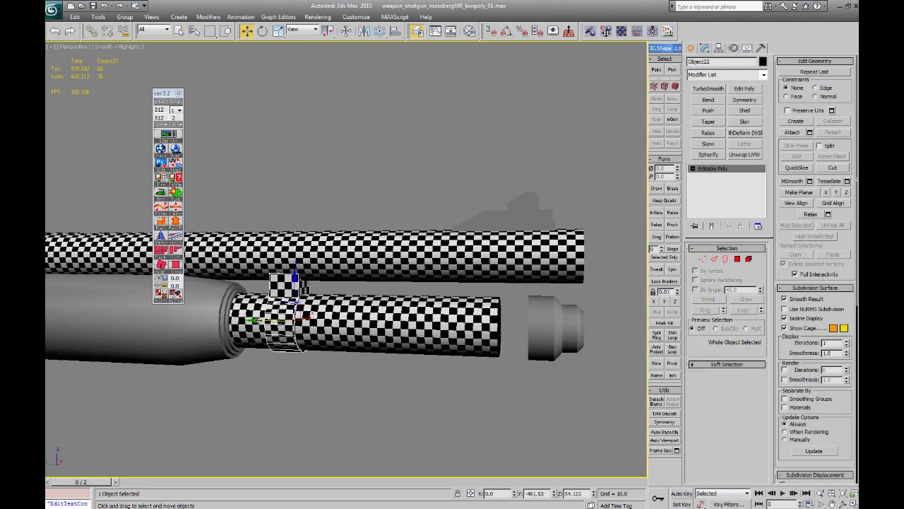
mouse_move(253, 315)
shift+mouse_down()
mouse_move(498, 315)
mouse_move(478, 315)
shift+mouse_up()
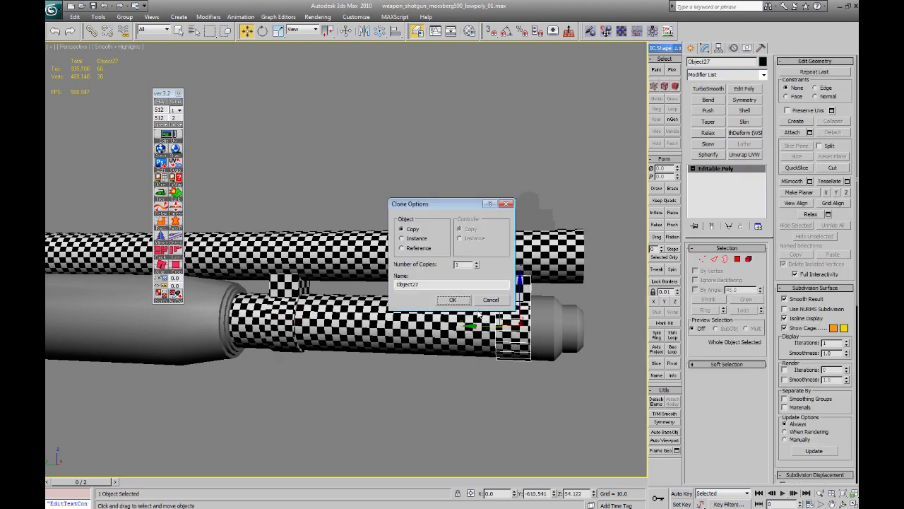
click(452, 299)
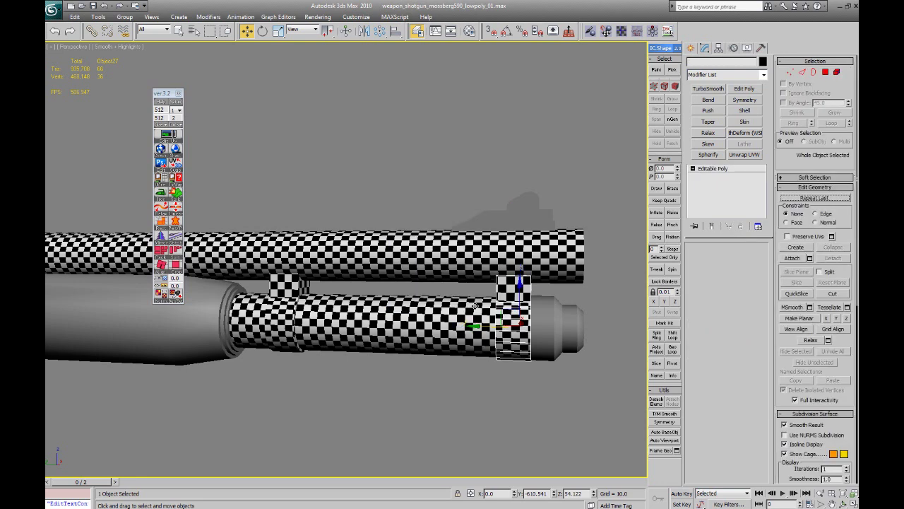
Step: Nudge the copied clamp slightly back along the tube, away from the end cap
middle_drag(575, 329, 427, 295)
scroll(358, 321, up, 4)
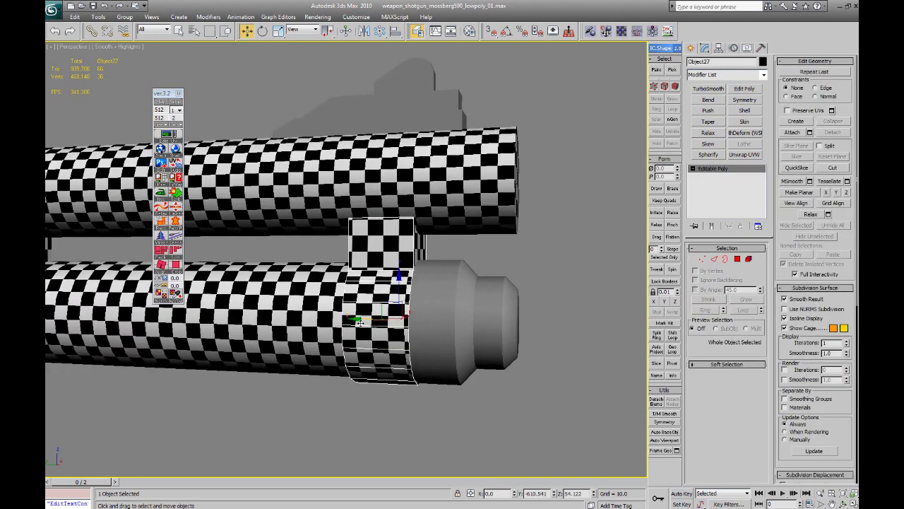
drag(358, 321, 353, 321)
click(516, 251)
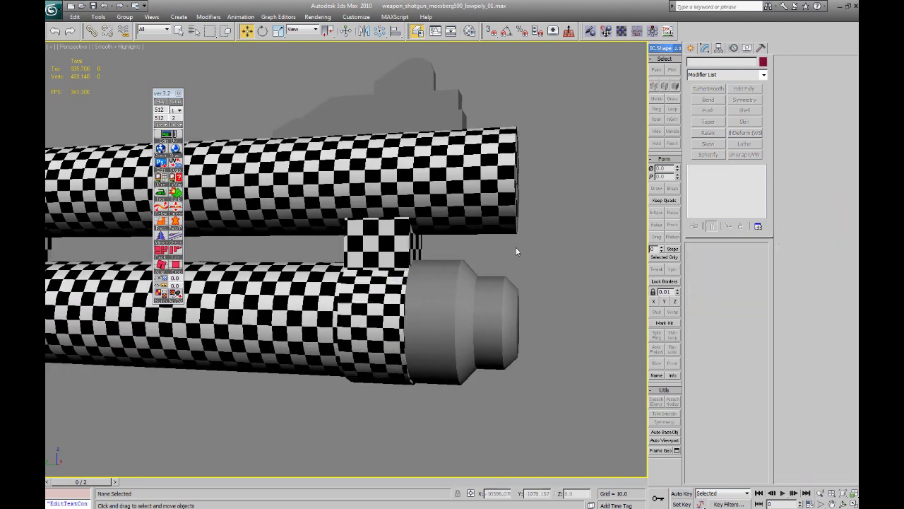
Step: Delete the copied clamp at the front of the magazine tube
click(463, 264)
scroll(353, 296, down, 2)
click(355, 293)
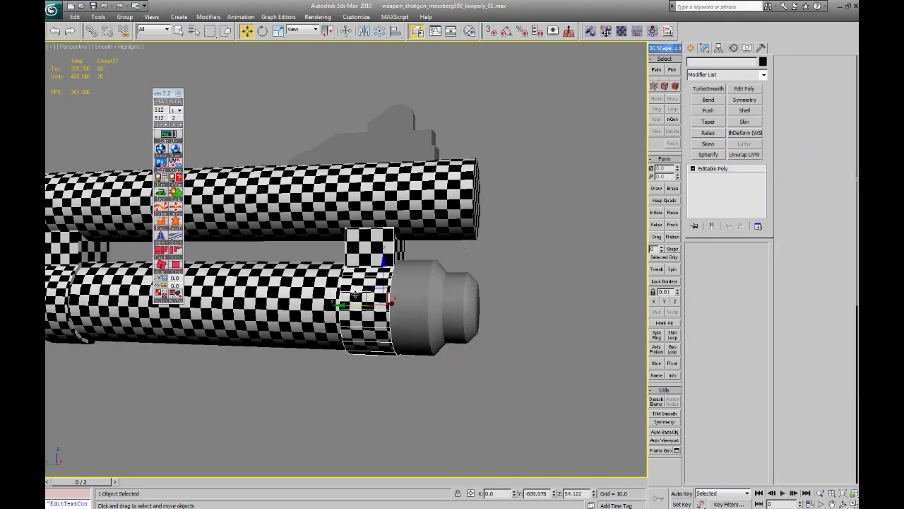
key(Delete)
Step: Add an Unwrap UVW modifier to the original clamp, select all its faces and open the UV editor
middle_drag(286, 289, 586, 285)
click(347, 280)
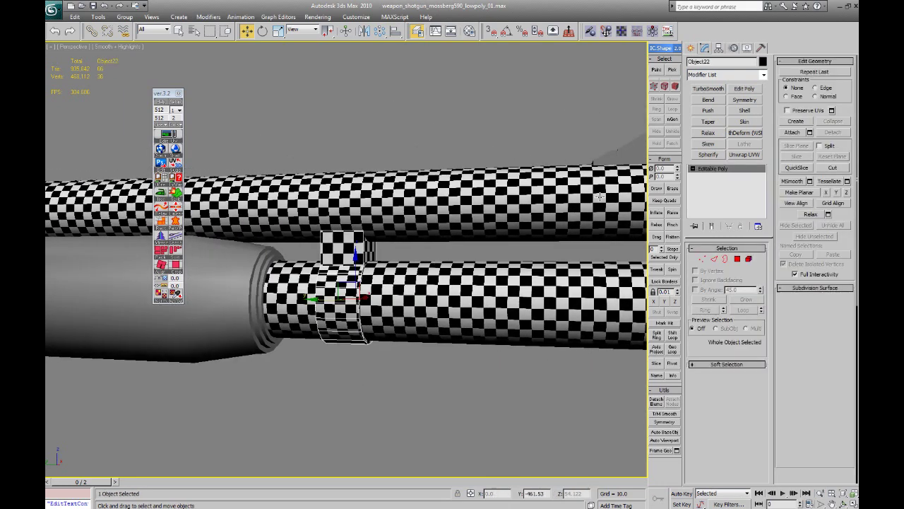
alt+middle_drag(599, 197, 621, 197)
scroll(620, 197, up, 5)
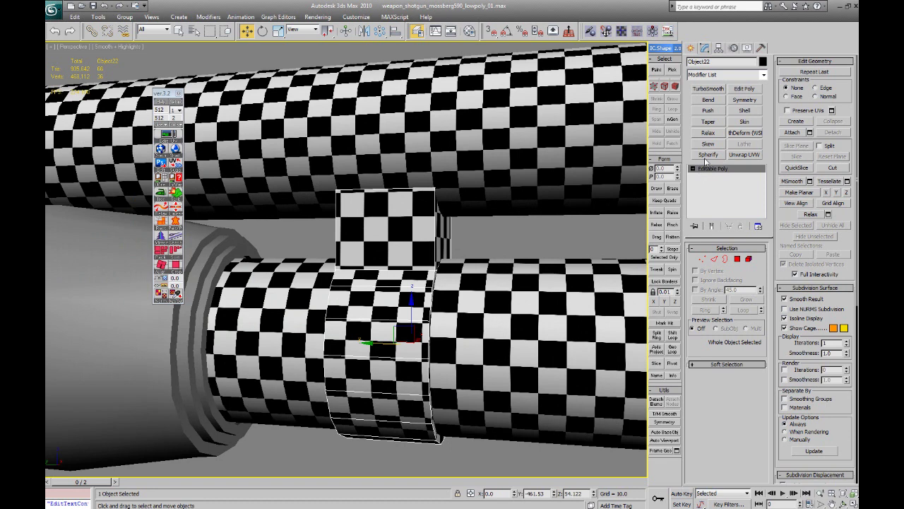
click(744, 154)
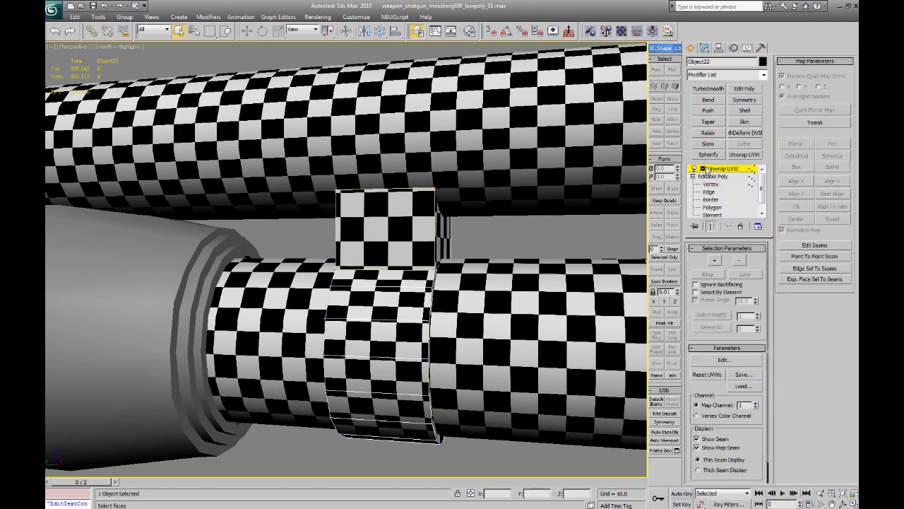
click(707, 169)
key(3)
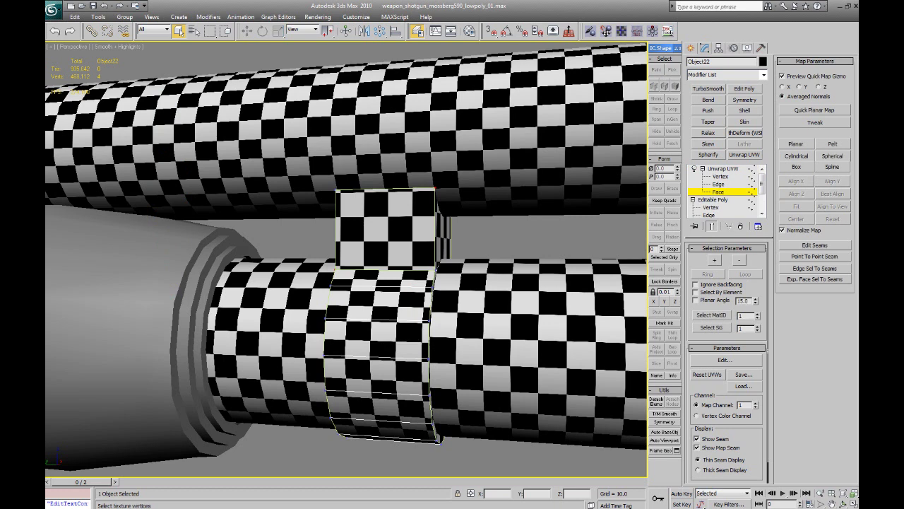
key(ctrl+a)
key(ctrl+e)
Step: Set up a close view of the clamp's shells in the UV editor and clear the face selection
drag(179, 91, 232, 77)
middle_drag(281, 205, 202, 199)
scroll(201, 199, up, 3)
scroll(236, 212, up, 1)
middle_drag(250, 218, 156, 194)
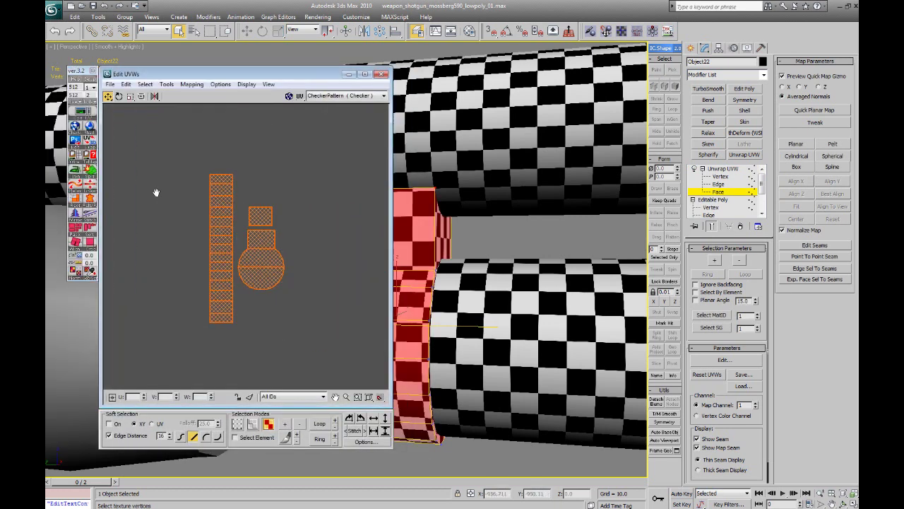
scroll(170, 193, up, 1)
click(174, 234)
Step: Select the clamp's rim strip and scale it vertically to about three quarters of its height to even out the checkers
middle_drag(483, 297, 462, 268)
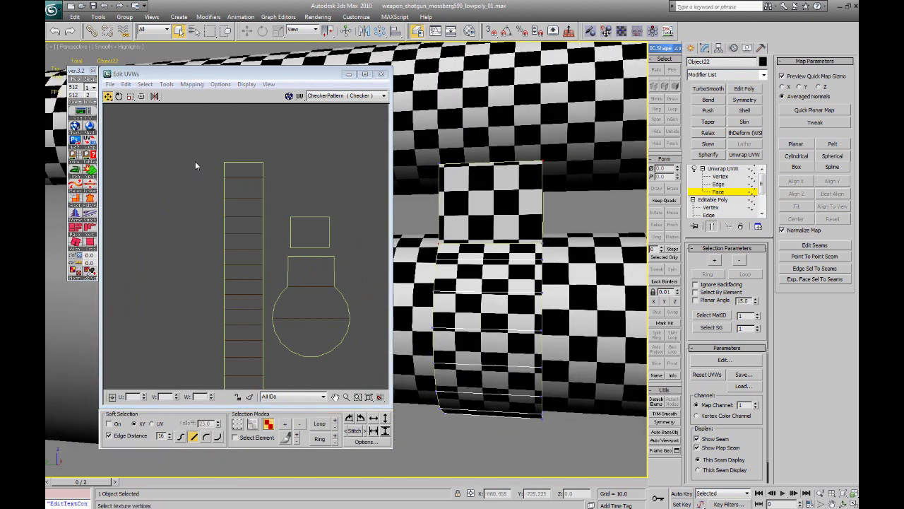
scroll(195, 163, down, 2)
drag(243, 374, 217, 208)
click(219, 84)
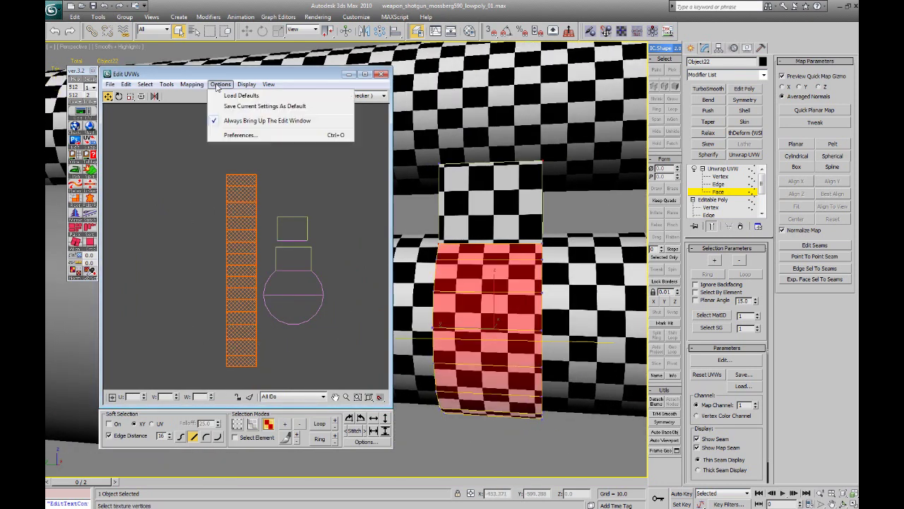
click(241, 134)
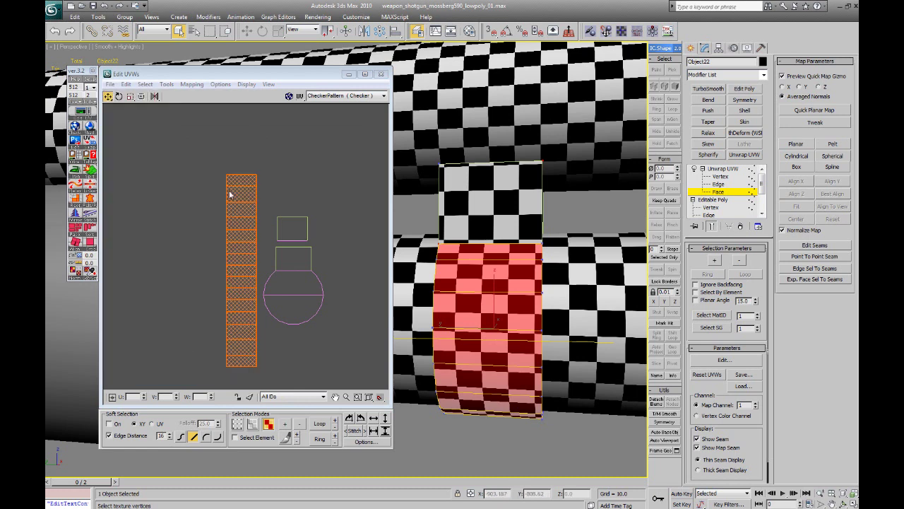
click(119, 97)
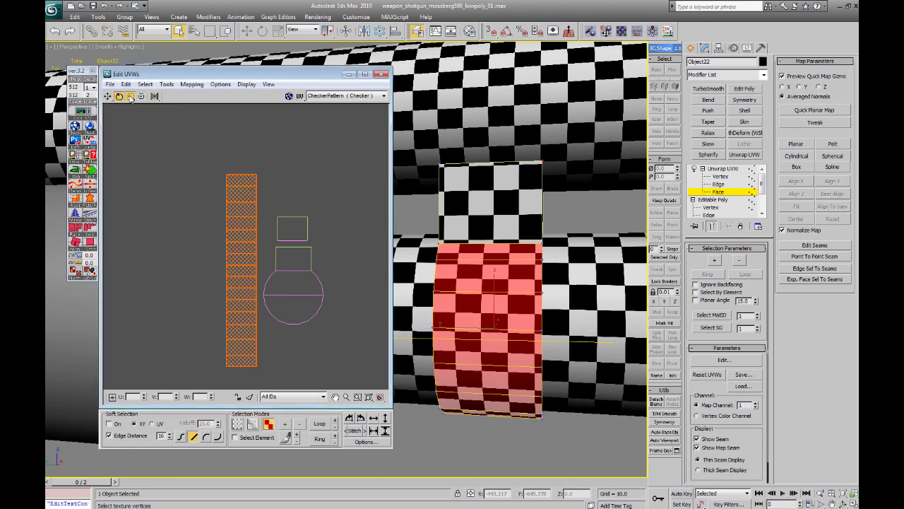
click(130, 98)
drag(242, 219, 246, 276)
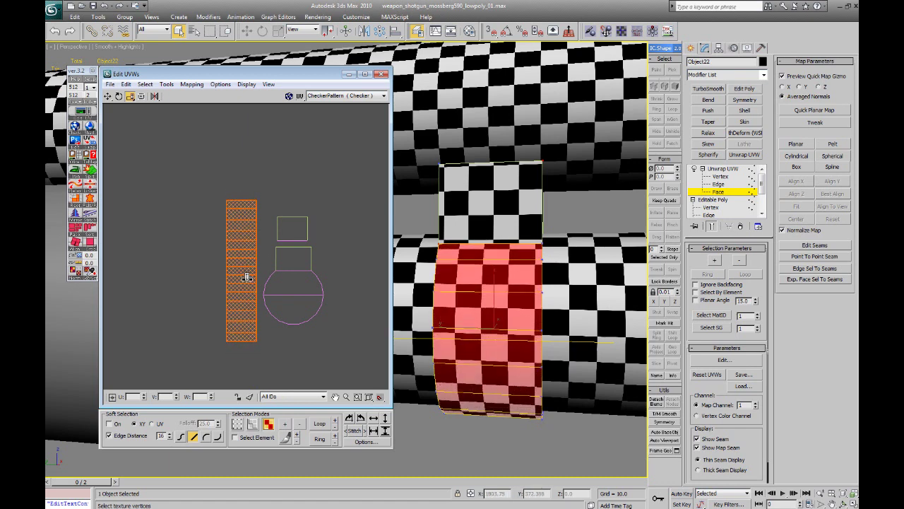
click(196, 209)
middle_drag(452, 236, 441, 237)
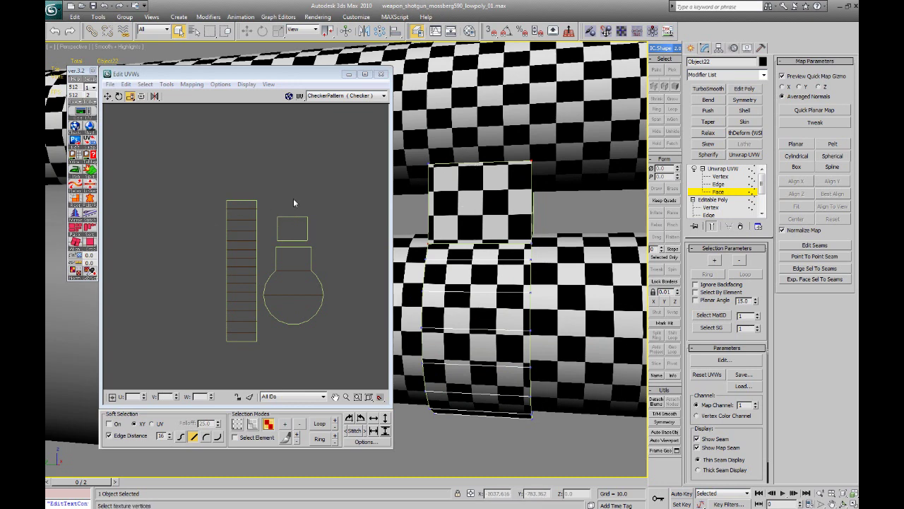
Step: Convert the original clamp with its corrected UVs to Editable Poly
right_click(463, 264)
mouse_move(491, 353)
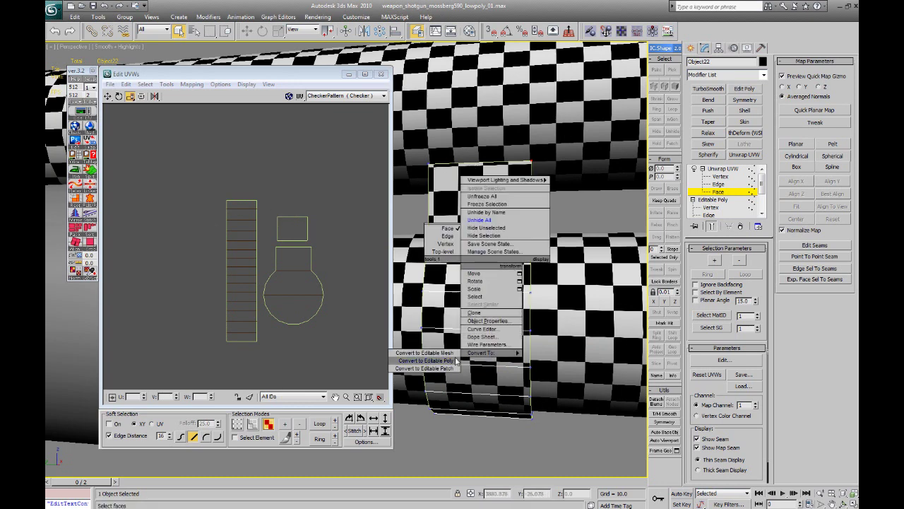
click(445, 361)
Step: Clone the corrected clamp as a Copy along the Y axis to the front of the magazine tube
middle_drag(489, 284, 240, 265)
key(w)
scroll(390, 223, down, 3)
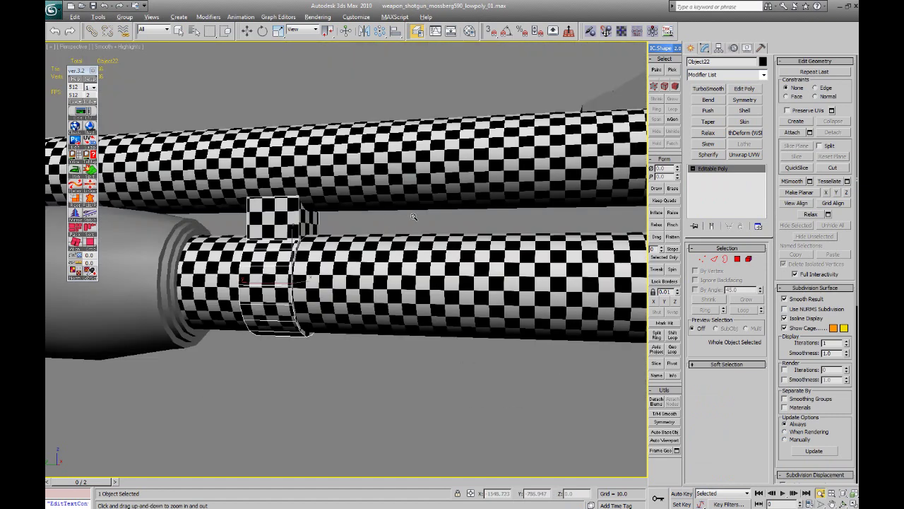
alt+middle_drag(414, 217, 372, 228)
scroll(347, 246, down, 1)
shift+drag(275, 277, 557, 351)
click(450, 300)
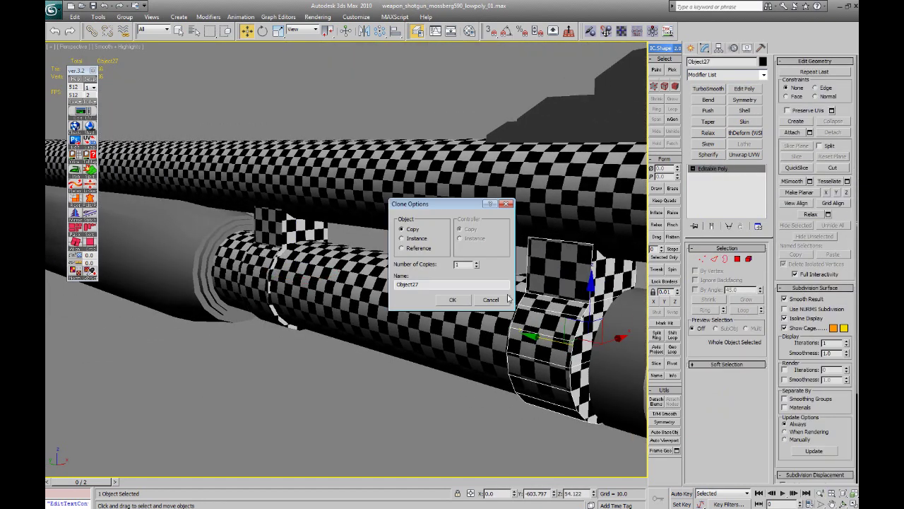
Step: Move the copied clamp along the tube until it sits flush against the end cap, then deselect it
mouse_move(505, 298)
middle_down()
mouse_move(349, 269)
mouse_move(471, 283)
middle_up()
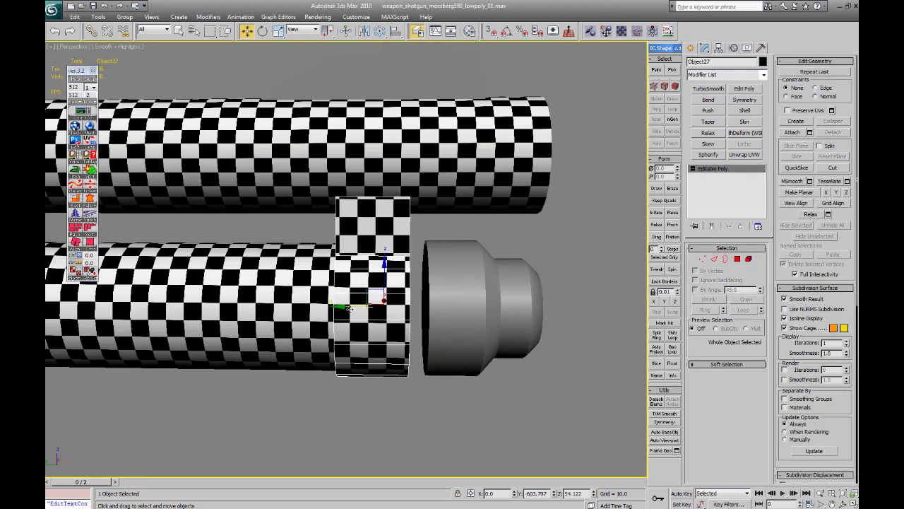
drag(349, 308, 362, 306)
click(306, 226)
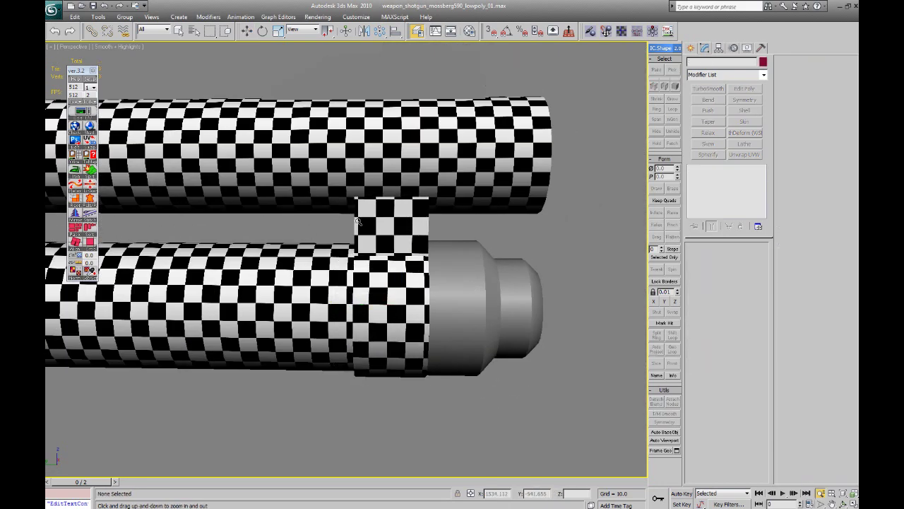
Step: Select the magazine tube's end cap and add an Unwrap UVW modifier to it
scroll(395, 244, down, 3)
alt+middle_drag(442, 249, 367, 257)
middle_drag(318, 290, 391, 274)
scroll(392, 274, up, 3)
click(392, 274)
click(392, 274)
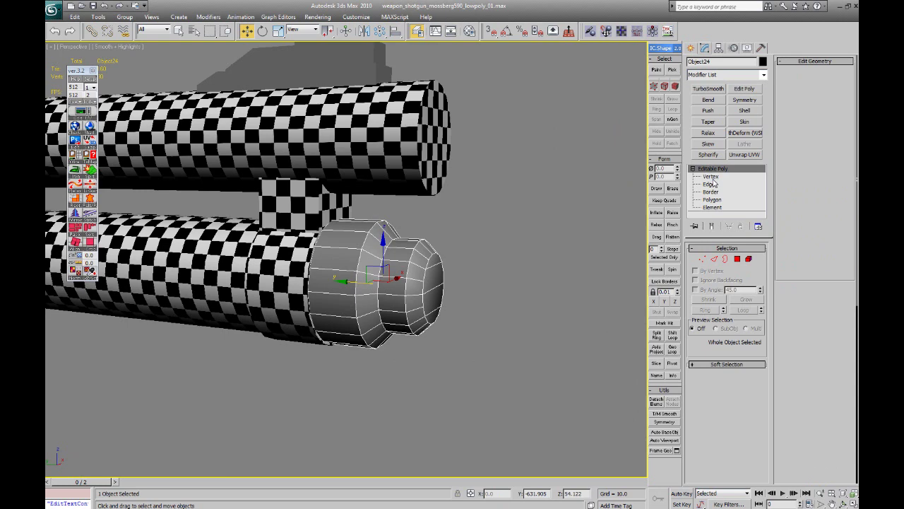
click(711, 176)
click(746, 155)
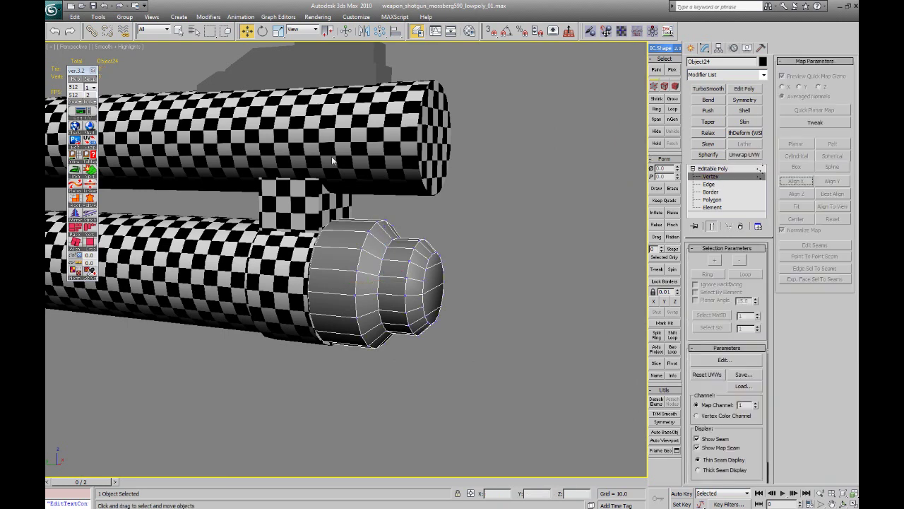
Step: Open the end cap's UV editor, select all its faces and apply non-normalized Planar mapping aligned to Y
click(725, 360)
drag(223, 71, 236, 69)
key(3)
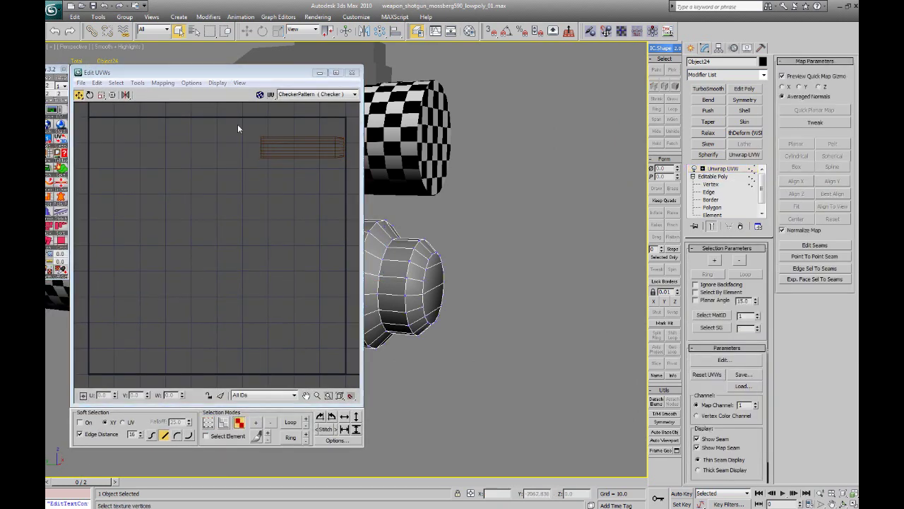
drag(243, 116, 351, 161)
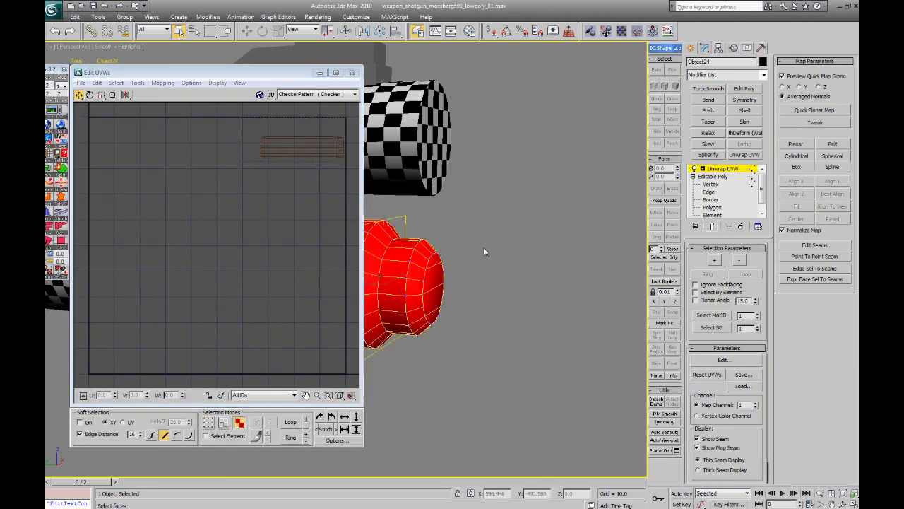
click(796, 143)
click(825, 183)
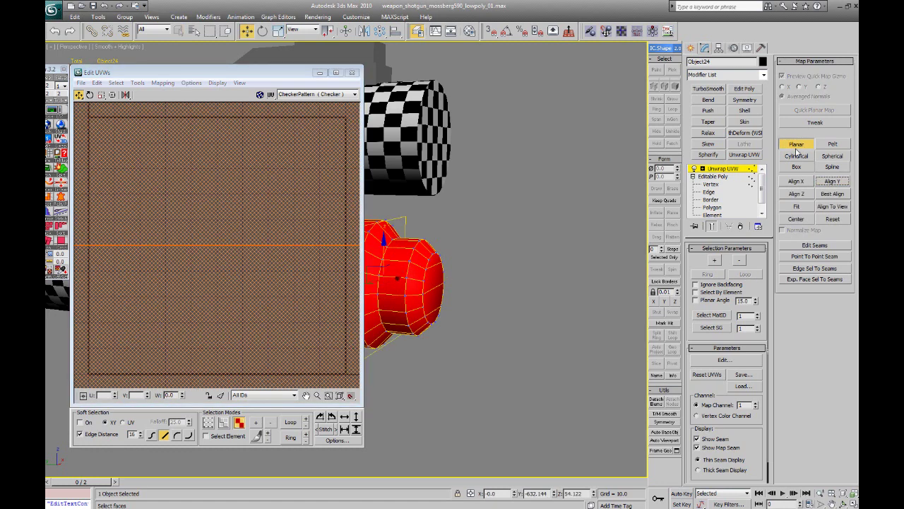
Step: Finish the end cap's planar mapping and hide all unselected objects to isolate the cap
click(798, 144)
scroll(226, 224, down, 10)
middle_drag(230, 227, 289, 261)
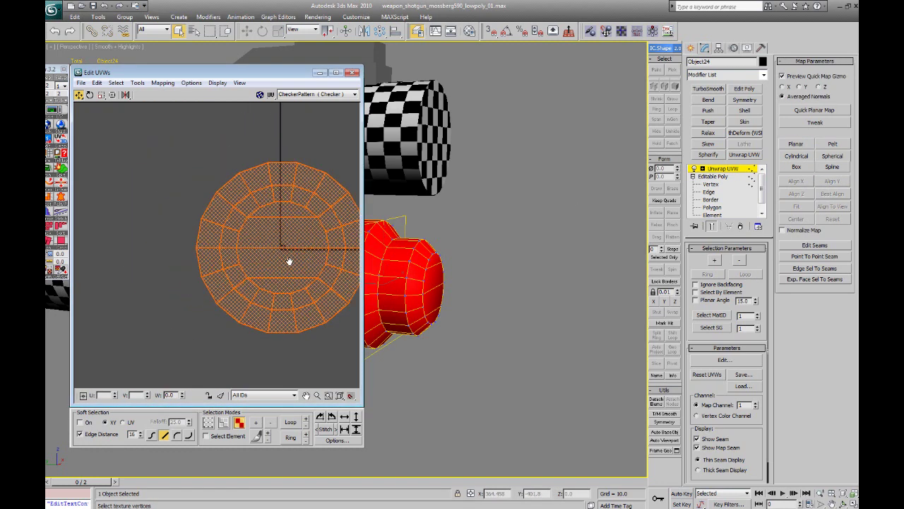
scroll(291, 260, down, 5)
middle_drag(381, 249, 496, 251)
right_click(510, 242)
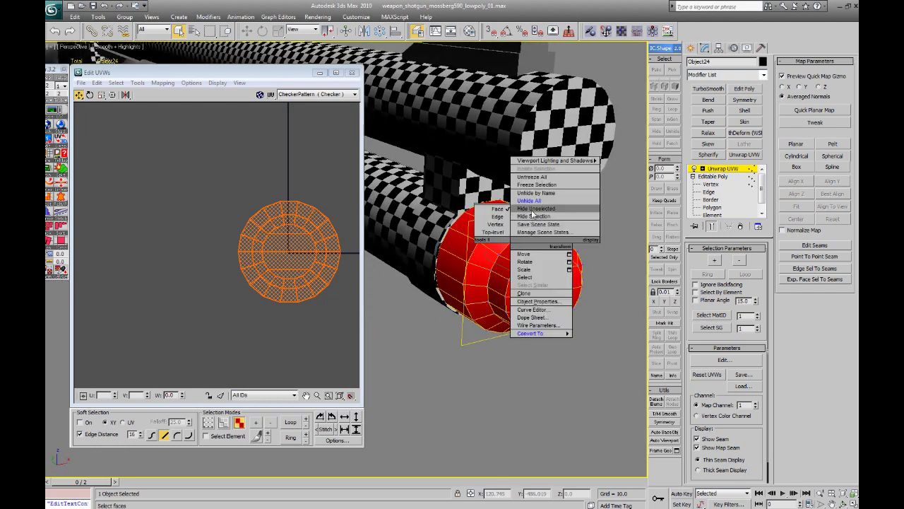
click(529, 210)
middle_drag(601, 263, 537, 218)
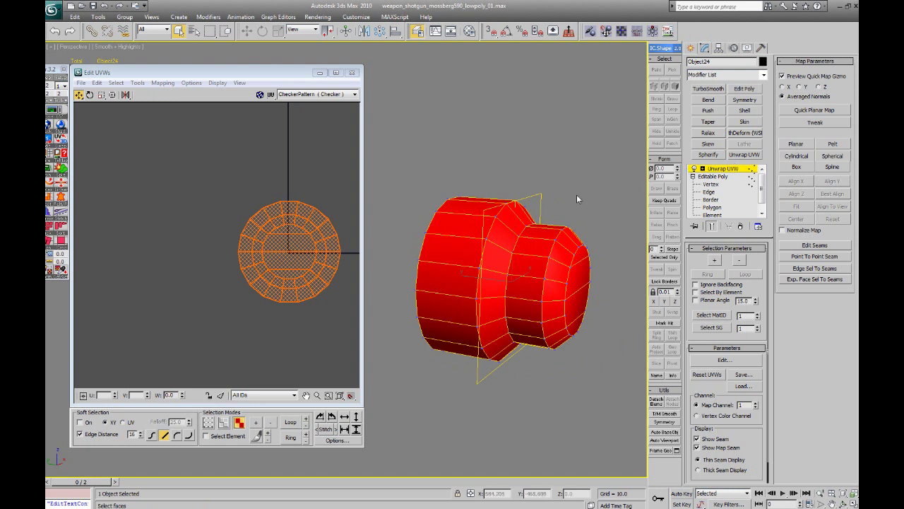
Step: Select the cap's bevelled front faces, apply Planar mapping aligned to Y, and move their island away to the upper area
click(576, 199)
alt+middle_drag(543, 233, 559, 225)
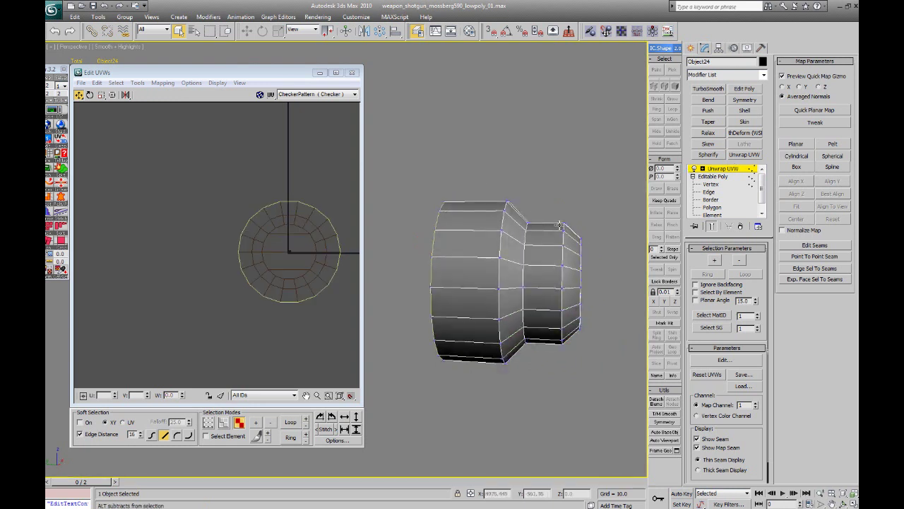
drag(598, 204, 578, 362)
click(796, 144)
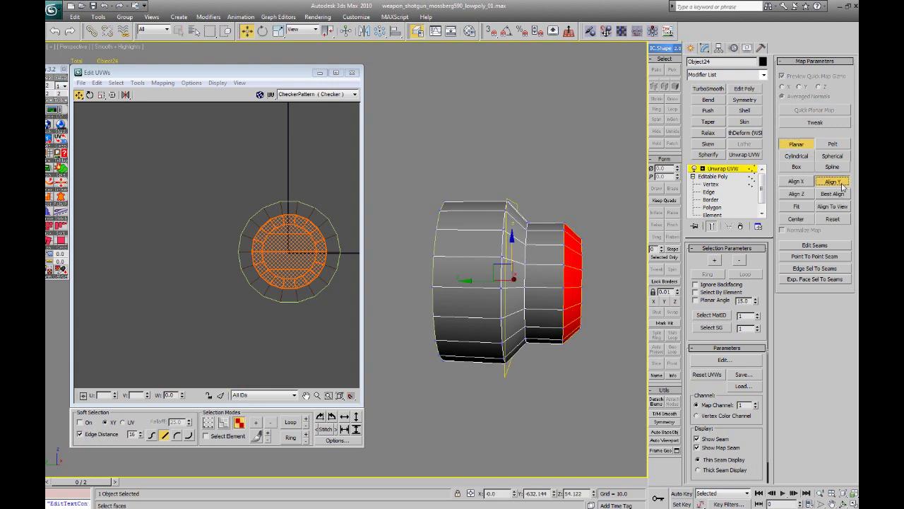
click(842, 185)
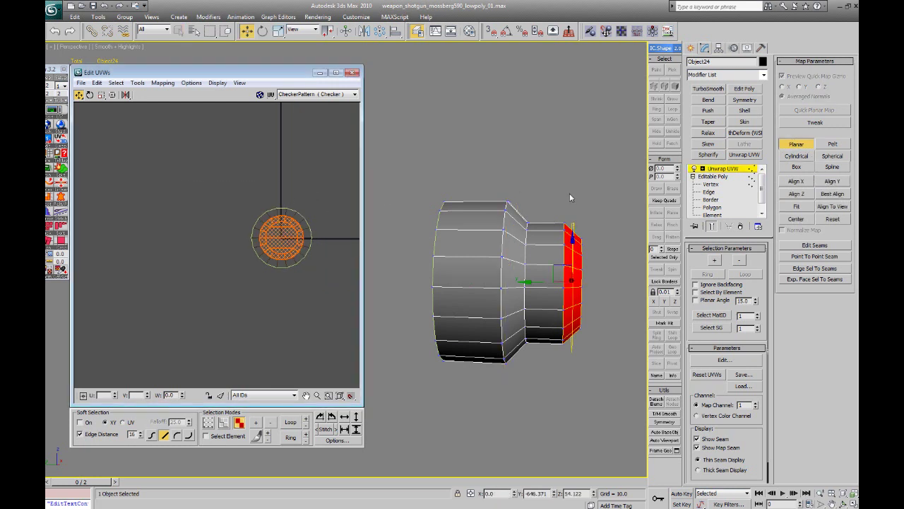
click(796, 143)
drag(301, 250, 146, 160)
click(353, 248)
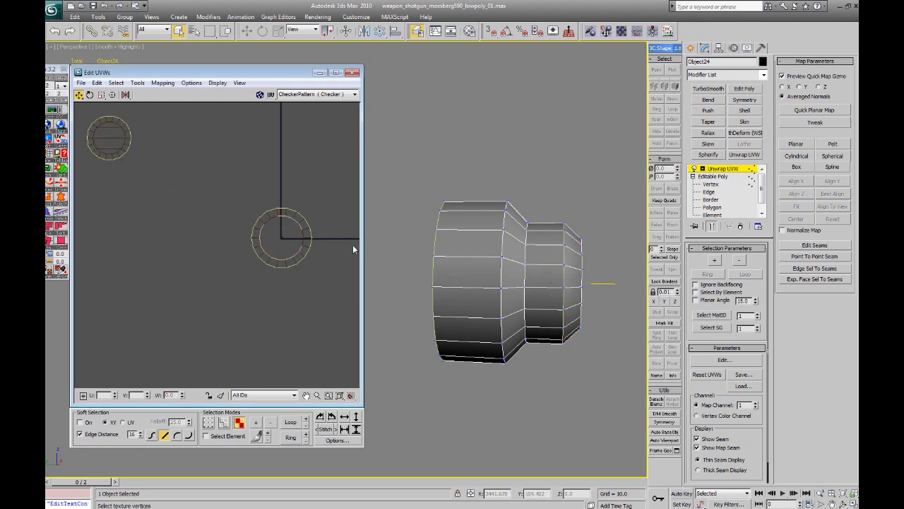
Step: Select the cap's sloped middle ring, apply Planar mapping aligned to Y, and move the ring island beside the front disc
middle_drag(138, 160, 182, 206)
drag(190, 209, 126, 157)
alt+middle_drag(519, 244, 443, 247)
click(502, 227)
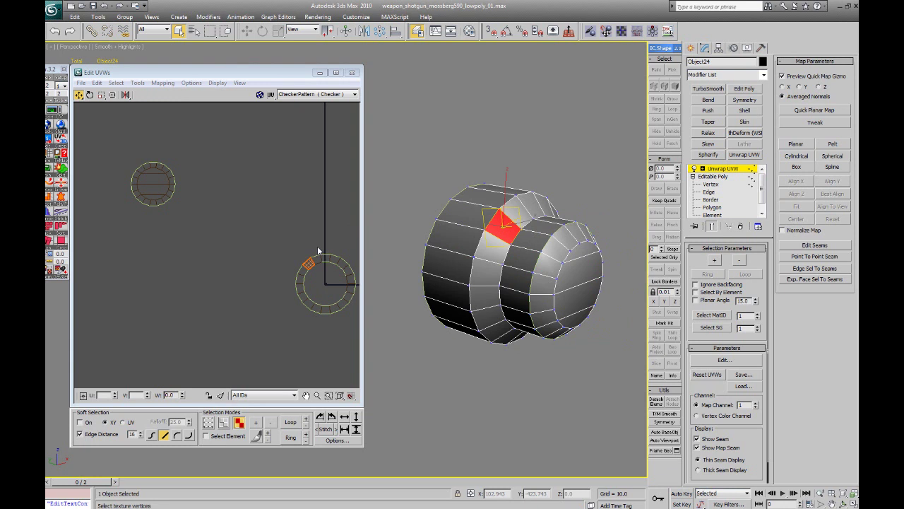
middle_drag(296, 261, 268, 253)
alt+middle_drag(537, 233, 549, 224)
drag(508, 363, 510, 367)
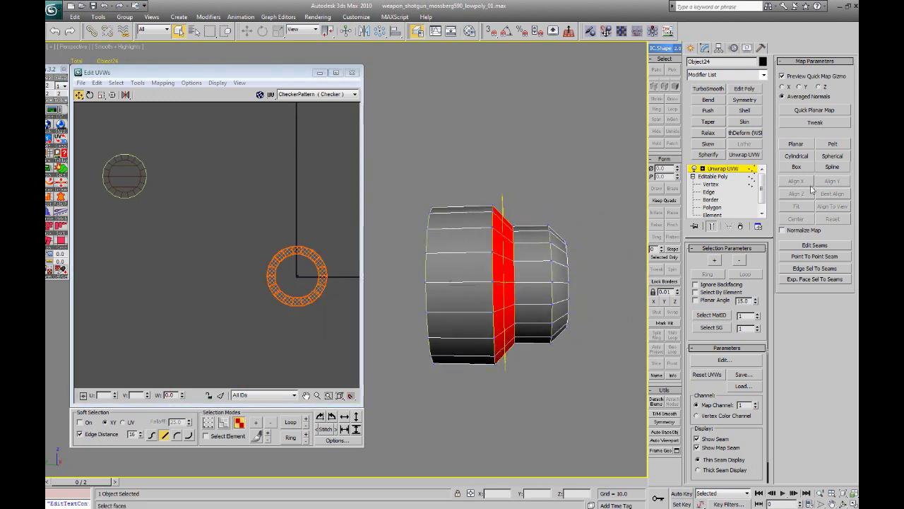
click(794, 147)
click(796, 144)
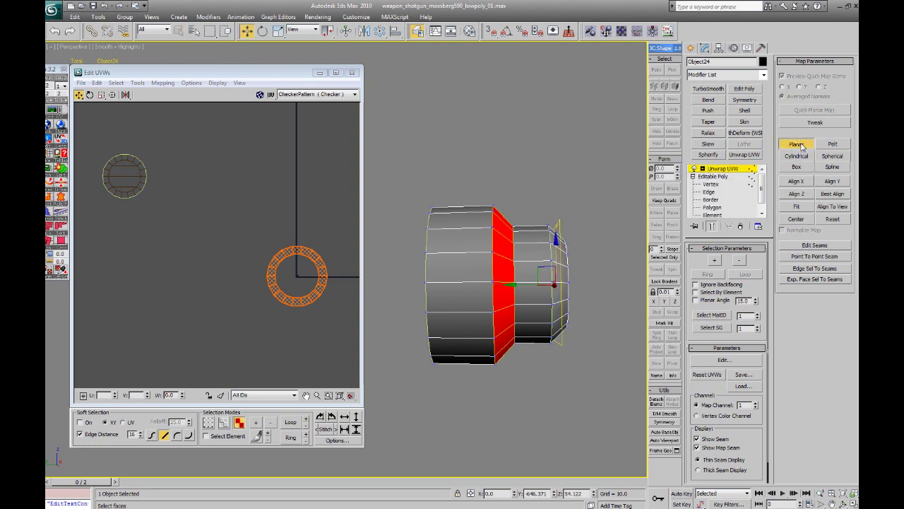
click(796, 144)
drag(324, 268, 232, 164)
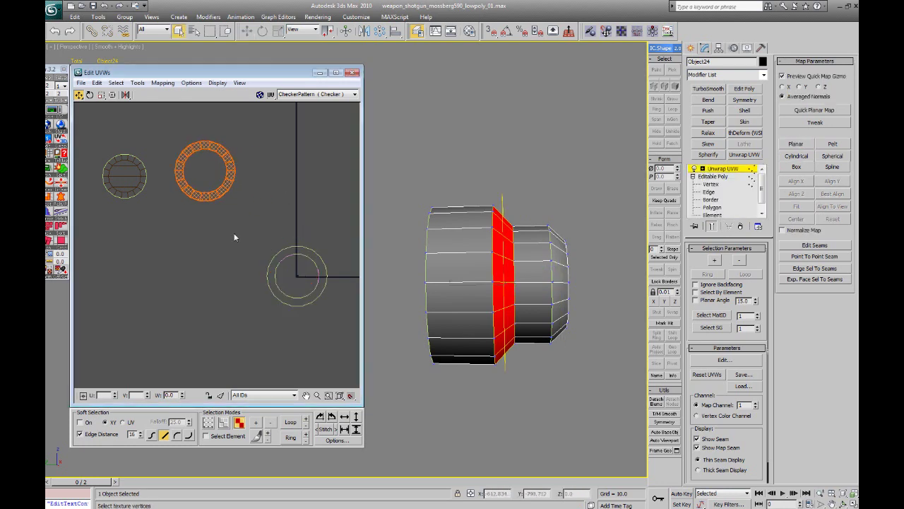
click(236, 238)
Step: Select the cap's two straight side bands and apply Cylindrical mapping to them
drag(351, 346, 350, 346)
alt+middle_drag(551, 301, 514, 306)
click(796, 156)
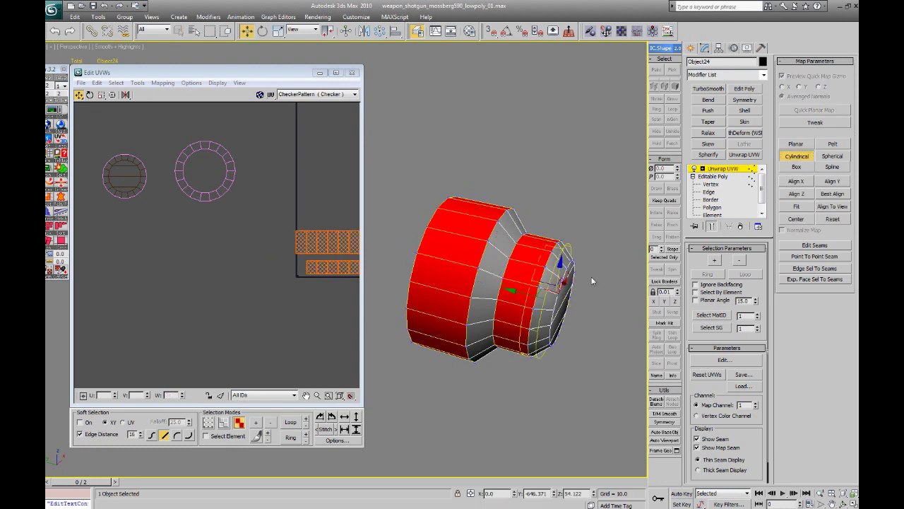
alt+middle_drag(589, 277, 566, 286)
middle_drag(429, 302, 448, 296)
middle_drag(317, 281, 205, 285)
Step: Turn on Thick Seam Display and rotate the cylindrical gizmo about 69 degrees around Y to reposition the bands' seam, finishing the mapping
middle_drag(512, 302, 537, 296)
key(e)
click(726, 470)
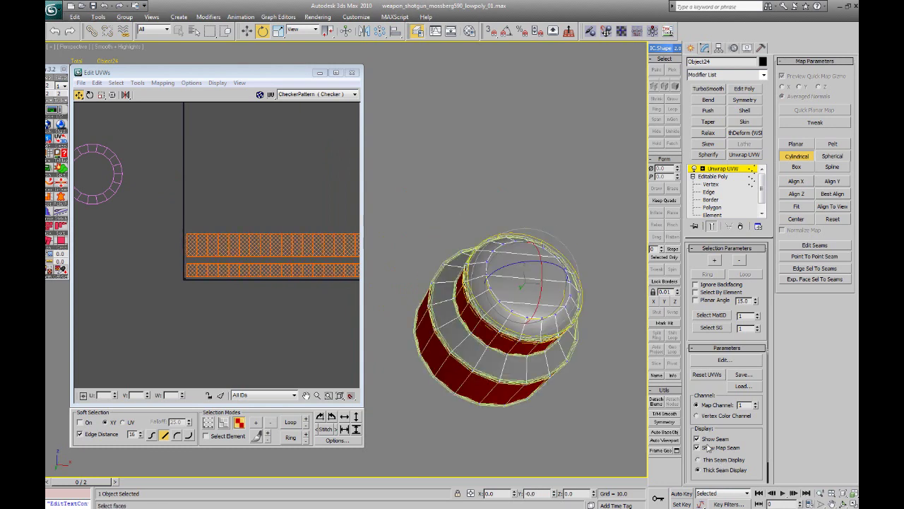
alt+middle_drag(555, 335, 521, 313)
drag(511, 312, 450, 289)
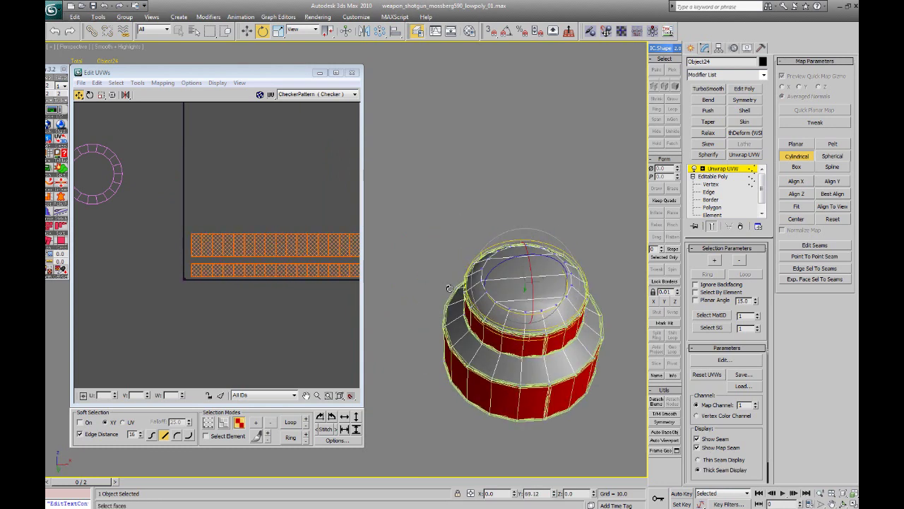
click(797, 157)
Step: Move the two side-band strips out of the UV square to just below the circular islands
scroll(262, 244, down, 3)
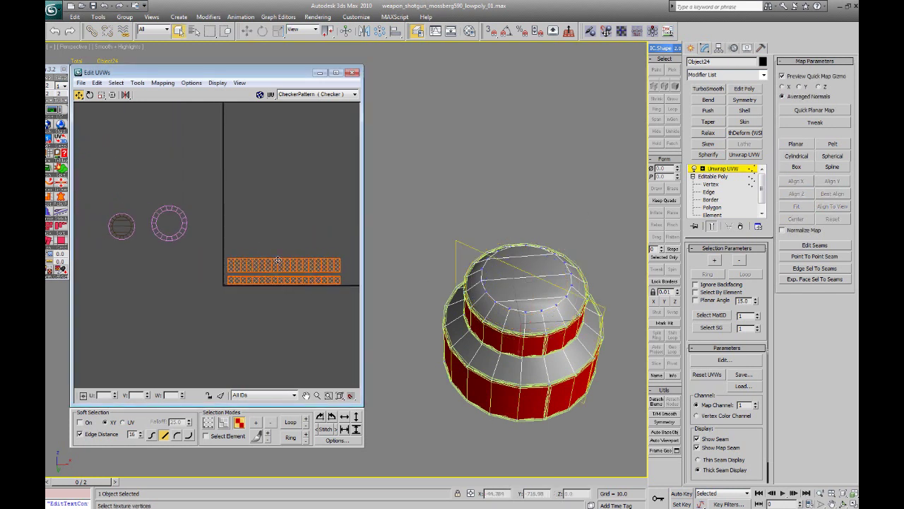
drag(278, 260, 161, 264)
middle_drag(182, 259, 221, 259)
click(167, 244)
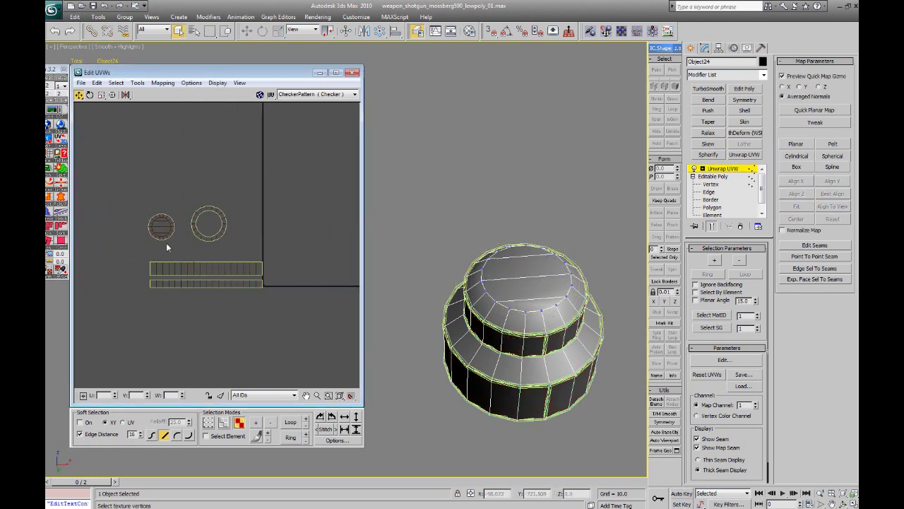
drag(141, 252, 271, 292)
drag(238, 265, 224, 251)
Step: Move all of the cap's islands well outside the UV square, convert the cap to Editable Poly and deselect it
alt+middle_drag(474, 275, 512, 204)
click(512, 204)
drag(128, 192, 102, 204)
scroll(268, 278, down, 3)
right_click(471, 237)
mouse_move(495, 327)
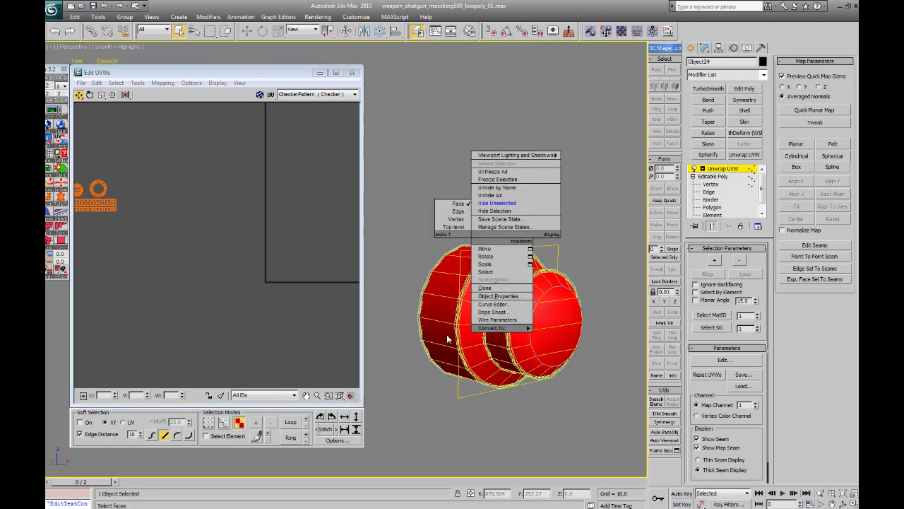
click(435, 334)
click(459, 207)
scroll(460, 214, down, 4)
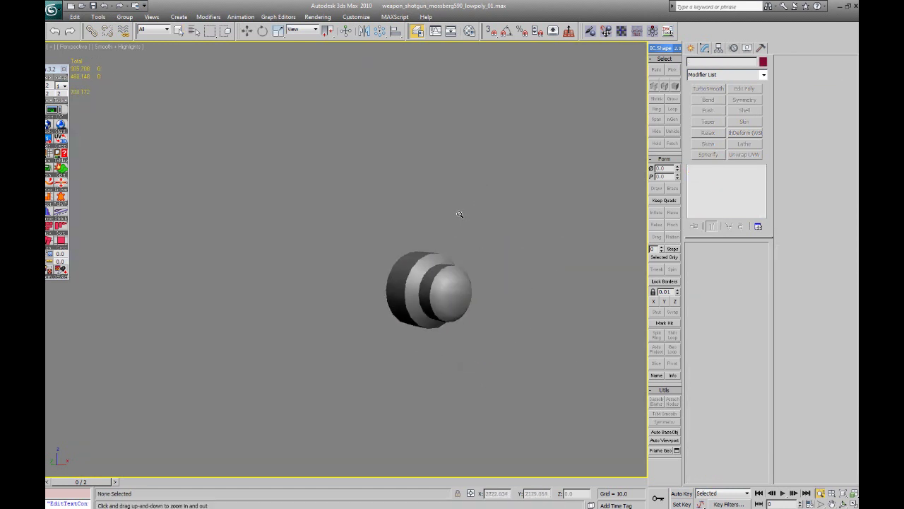
Step: Apply the checker material to the end cap and clear the selection
alt+middle_drag(460, 214, 404, 250)
scroll(419, 304, up, 2)
key(m)
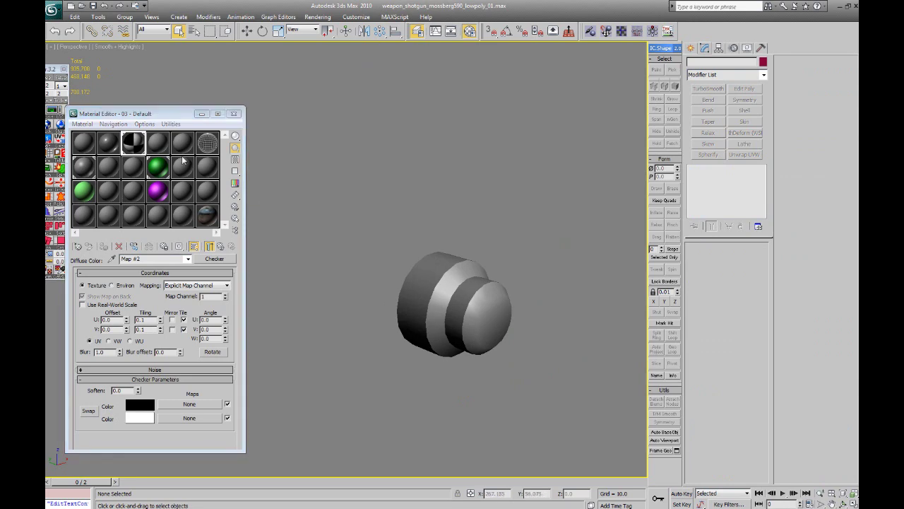
drag(141, 141, 397, 281)
mouse_move(397, 282)
ctrl+alt+middle_down()
mouse_move(464, 281)
mouse_move(462, 264)
mouse_move(378, 255)
mouse_move(387, 272)
ctrl+alt+middle_up()
click(447, 259)
key(q)
key(ctrl+d)
Step: Unhide all objects and inspect the checkers on the end cap against the neighbouring parts
alt+middle_drag(402, 303, 395, 274)
right_click(391, 260)
click(415, 217)
click(499, 288)
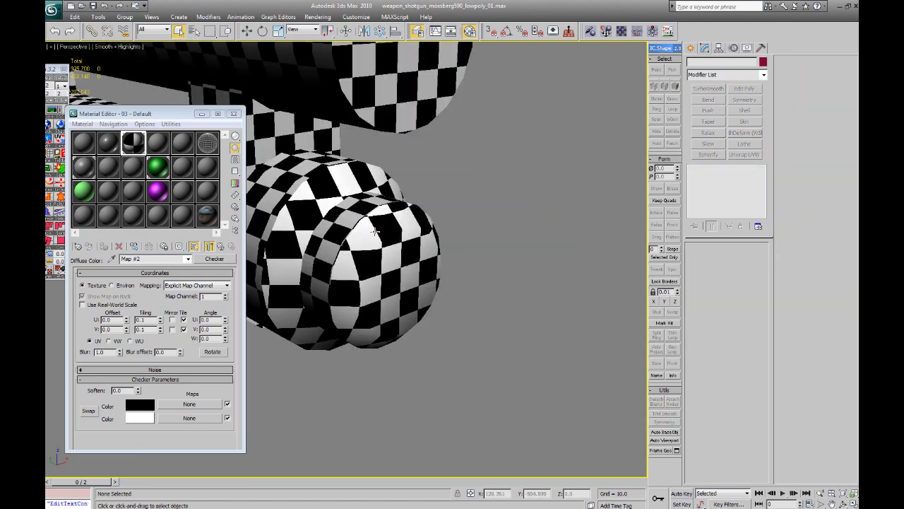
ctrl+alt+middle_drag(374, 231, 392, 275)
Step: Select the front sight on the barrel, add an Unwrap UVW modifier, and open its UV editor with the Material Editor closed
click(453, 283)
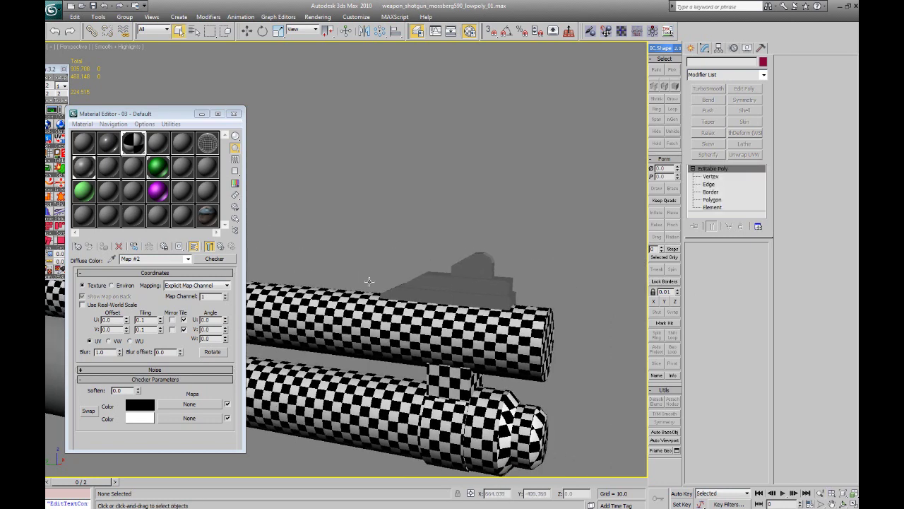
click(712, 176)
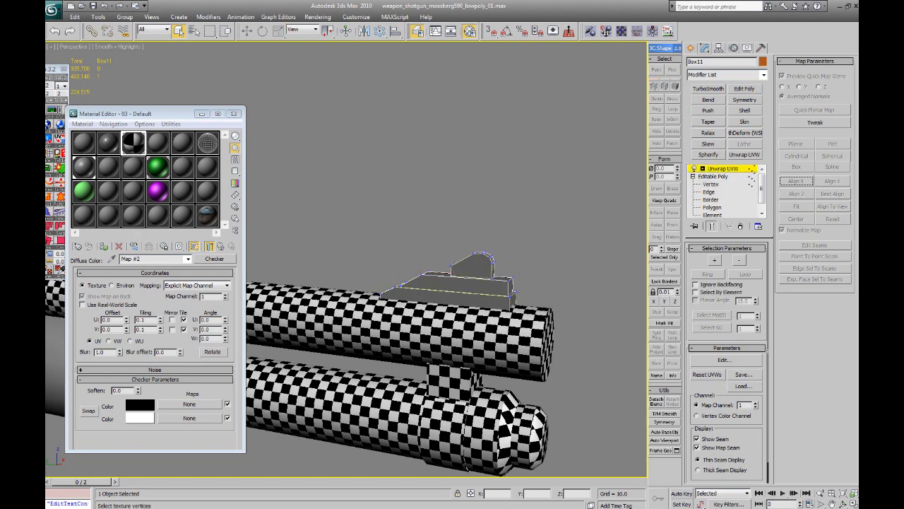
click(147, 113)
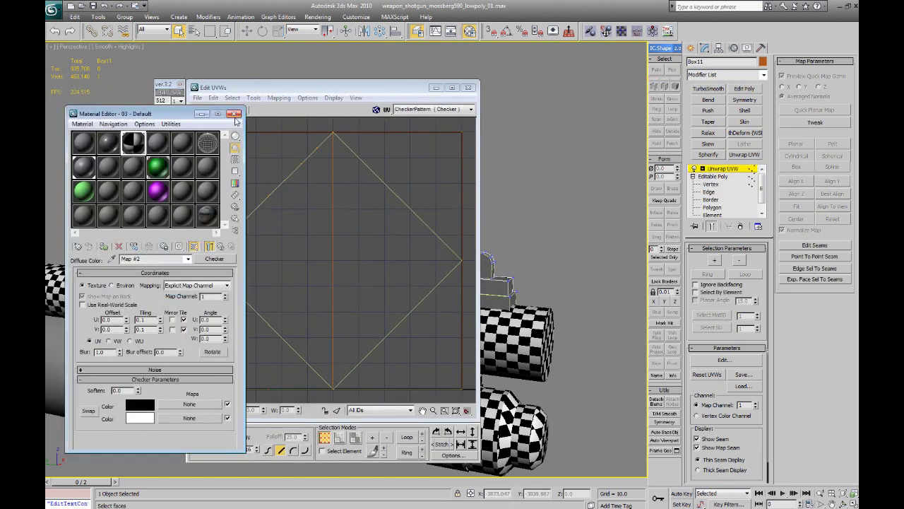
click(236, 113)
drag(302, 88, 178, 80)
Step: Hide all unselected objects to isolate the front sight
right_click(448, 263)
click(474, 228)
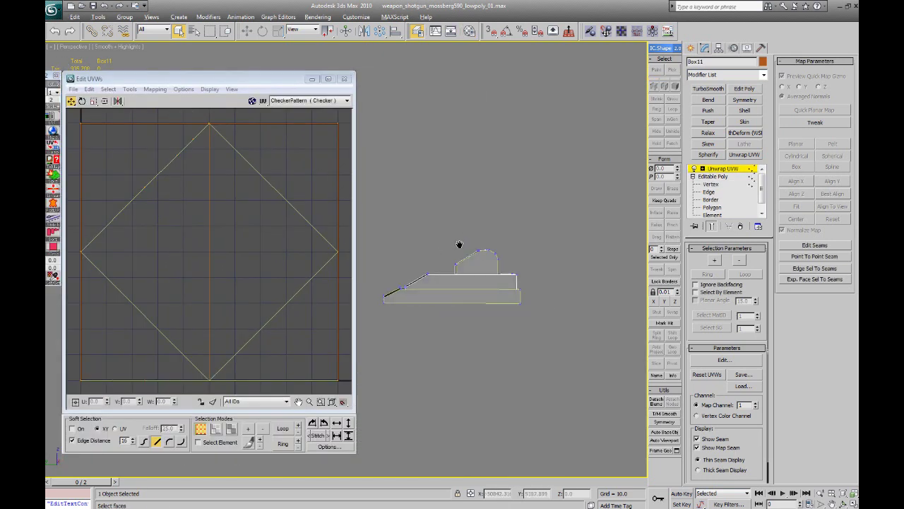
alt+middle_drag(460, 247, 459, 300)
scroll(471, 279, up, 3)
mouse_move(484, 261)
alt+middle_down()
mouse_move(474, 242)
mouse_move(474, 269)
alt+middle_up()
Step: Select all faces of the front sight, apply non-normalized Planar mapping aligned to X, and move the island below the UV square
key(3)
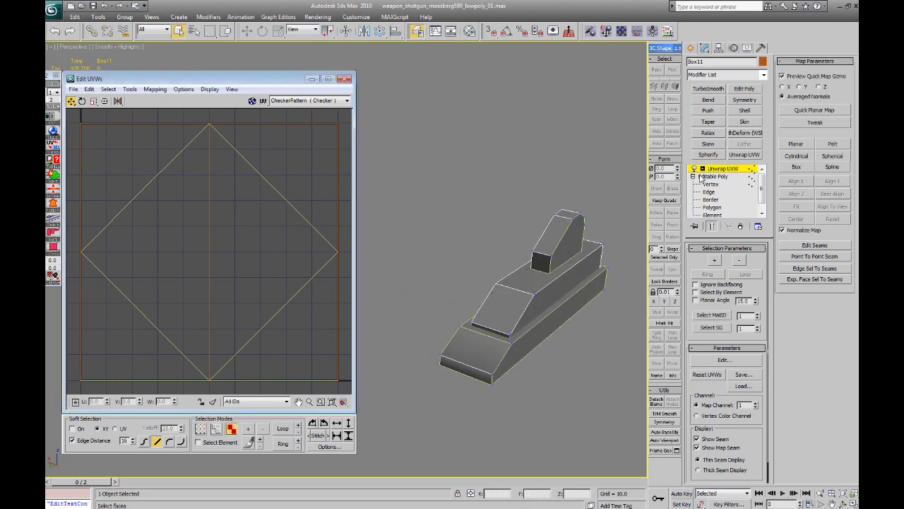
click(703, 169)
scroll(167, 222, down, 9)
drag(132, 176, 318, 287)
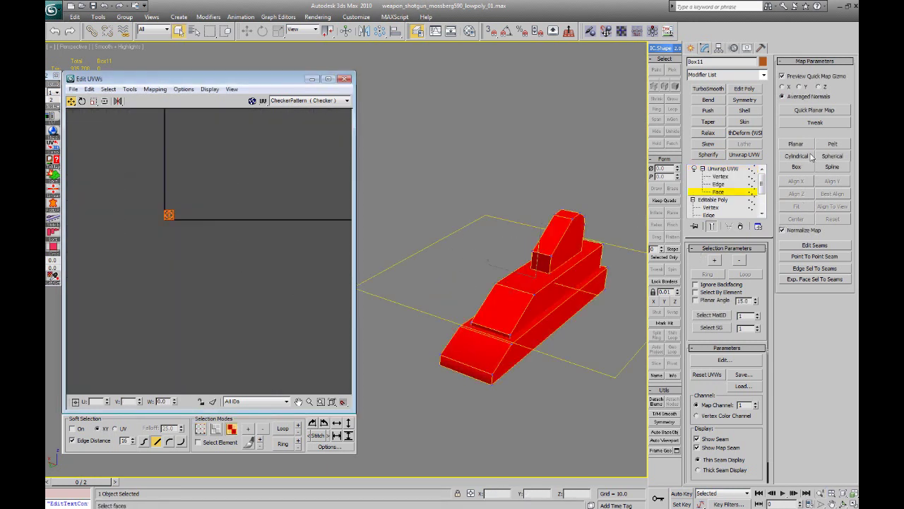
click(800, 232)
click(804, 144)
click(796, 181)
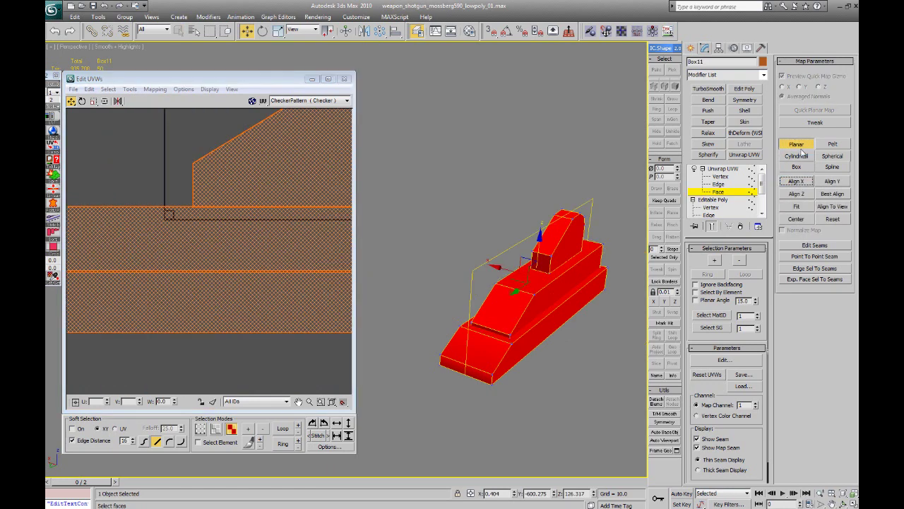
click(800, 146)
scroll(219, 232, down, 5)
drag(219, 232, 222, 299)
click(266, 226)
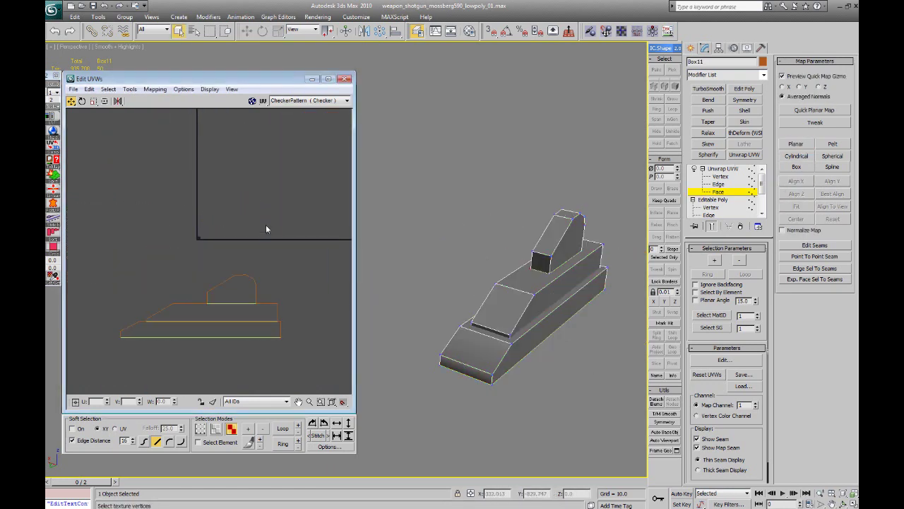
Step: Select the front and top faces of the sight's lower base, apply Planar mapping aligned to Z, and move the strip outside the UV square
alt+middle_drag(486, 344, 653, 315)
click(535, 305)
click(533, 307)
alt+middle_drag(484, 316, 513, 316)
ctrl+click(515, 344)
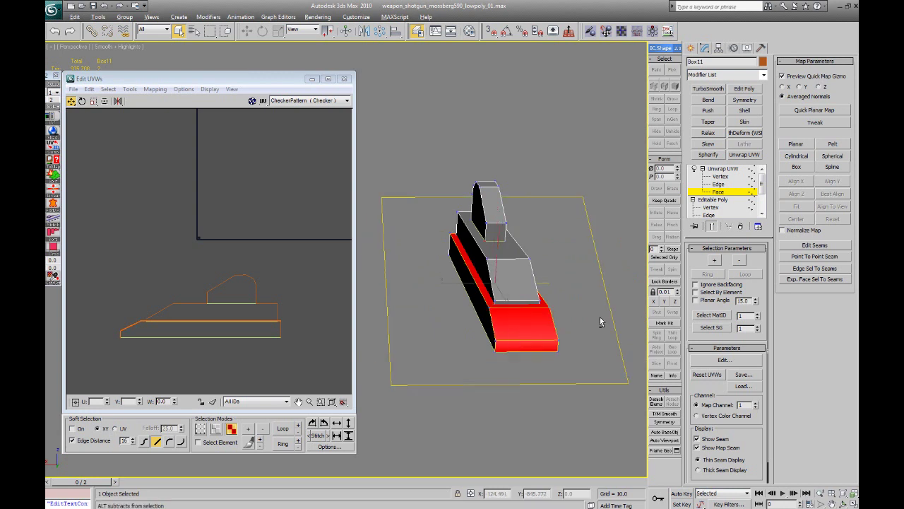
alt+middle_drag(600, 319, 541, 311)
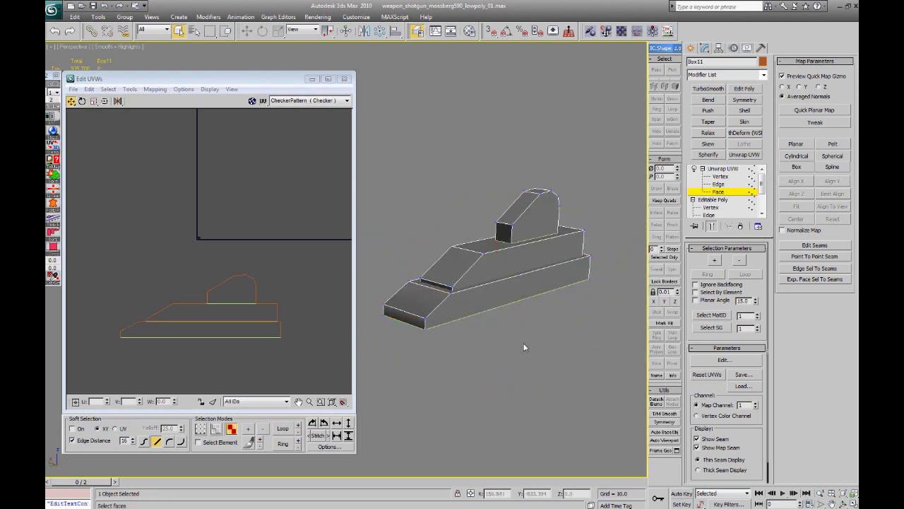
click(790, 145)
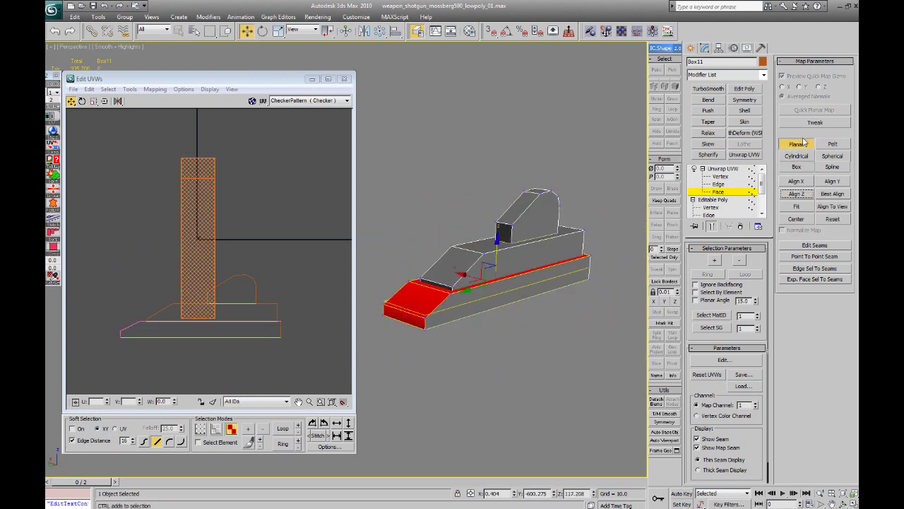
drag(201, 227, 171, 168)
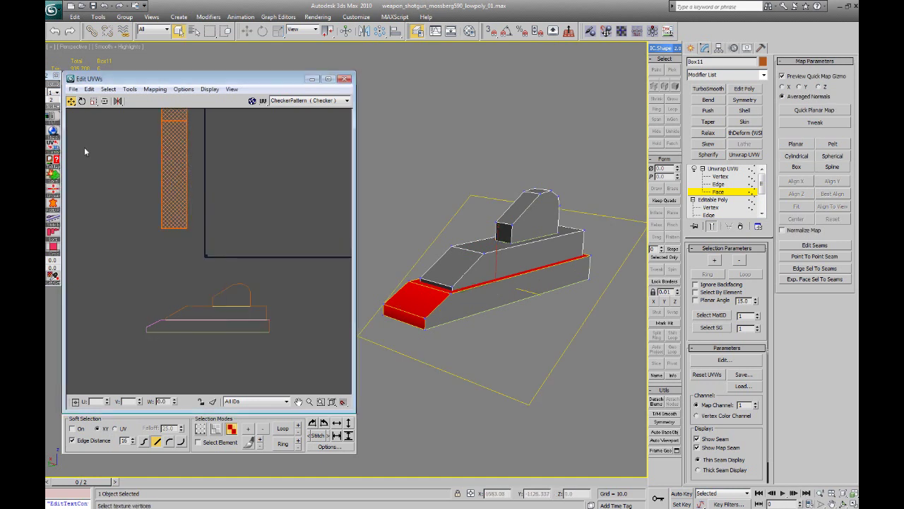
Step: Shift the UV editor window to uncover the UV script toolbar and deselect the newly mapped strip
drag(105, 79, 131, 75)
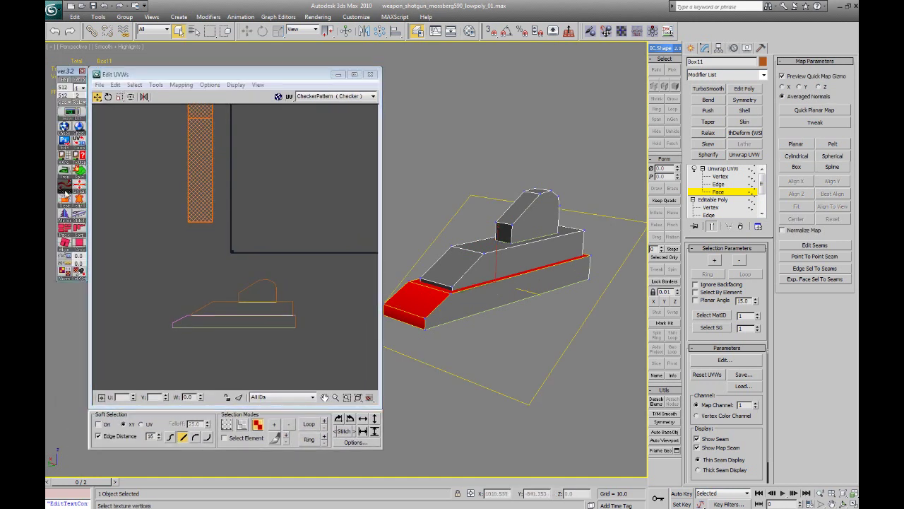
middle_drag(220, 170, 238, 258)
click(257, 228)
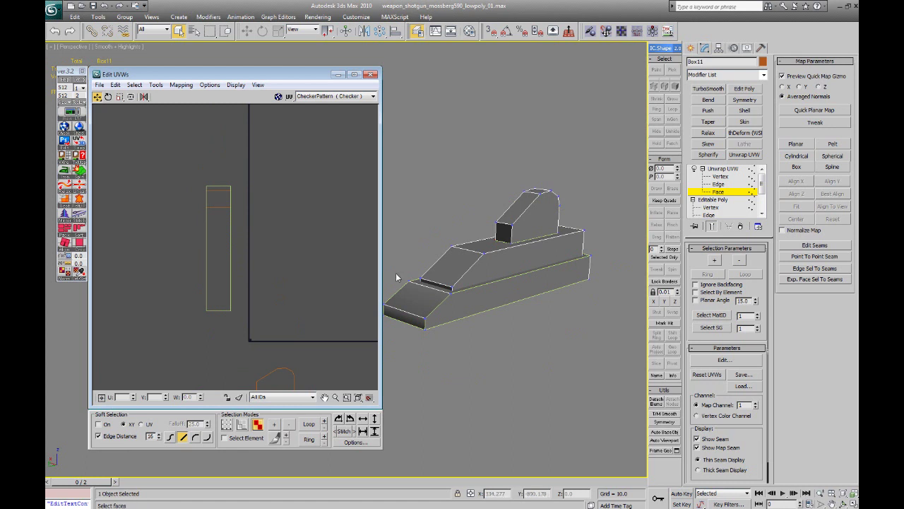
drag(170, 172, 269, 288)
click(296, 286)
Step: Check the sloped and front faces of the sight's base against the existing islands in the UV editor
click(459, 270)
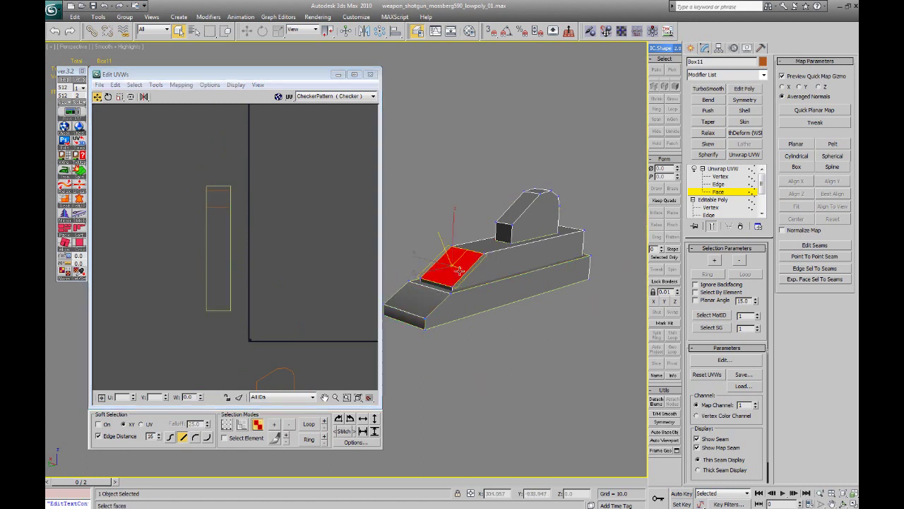
click(416, 322)
middle_drag(417, 321, 435, 323)
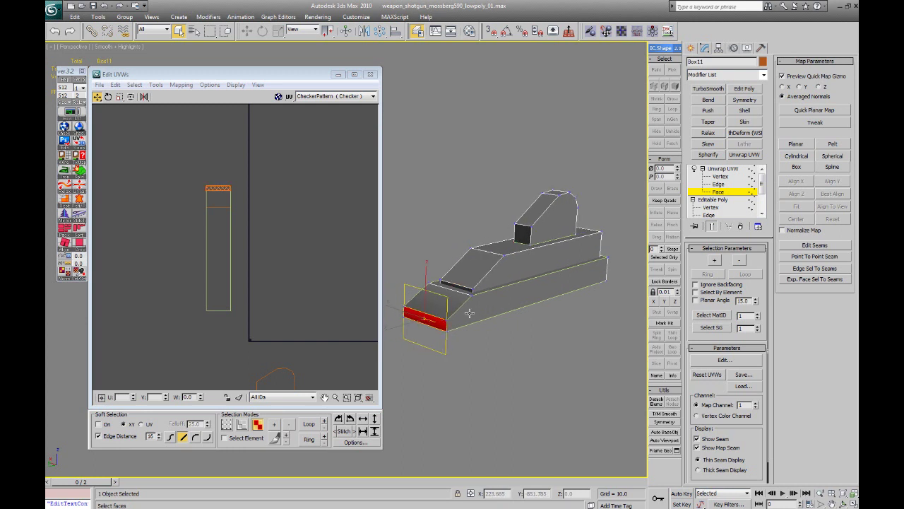
middle_drag(291, 322, 262, 233)
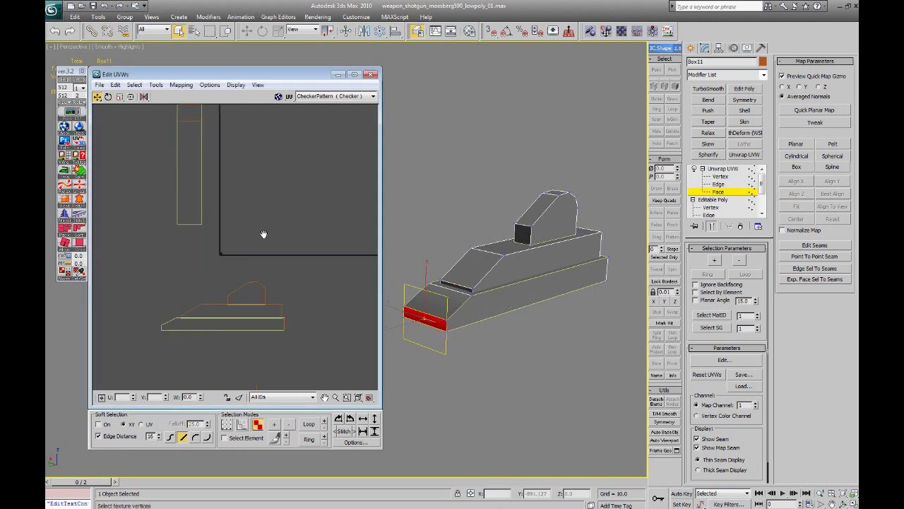
scroll(263, 234, down, 2)
scroll(264, 285, up, 1)
middle_drag(233, 174, 241, 213)
Step: Select the side faces of all three sight tiers, apply Planar mapping aligned to X, and move the island into the UV square
click(495, 276)
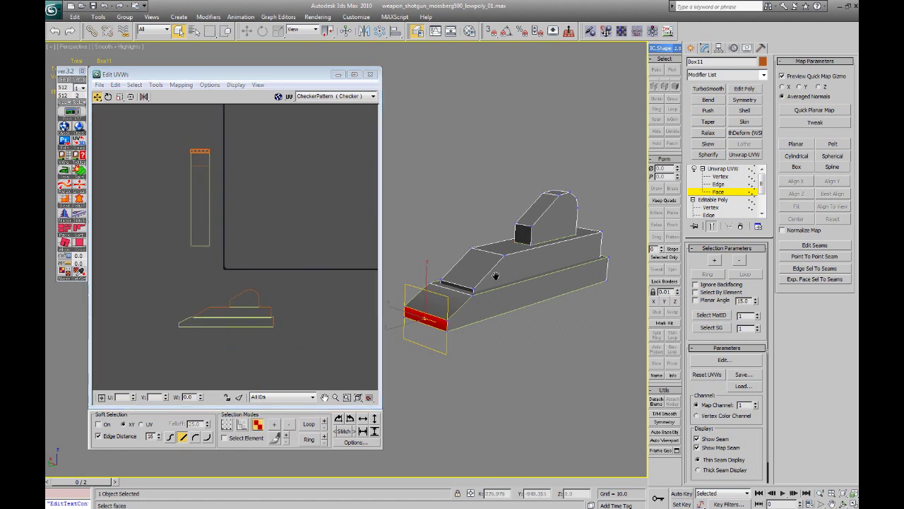
ctrl+click(496, 303)
alt+middle_drag(496, 303, 558, 306)
ctrl+click(495, 306)
ctrl+click(496, 274)
alt+middle_drag(536, 262, 522, 269)
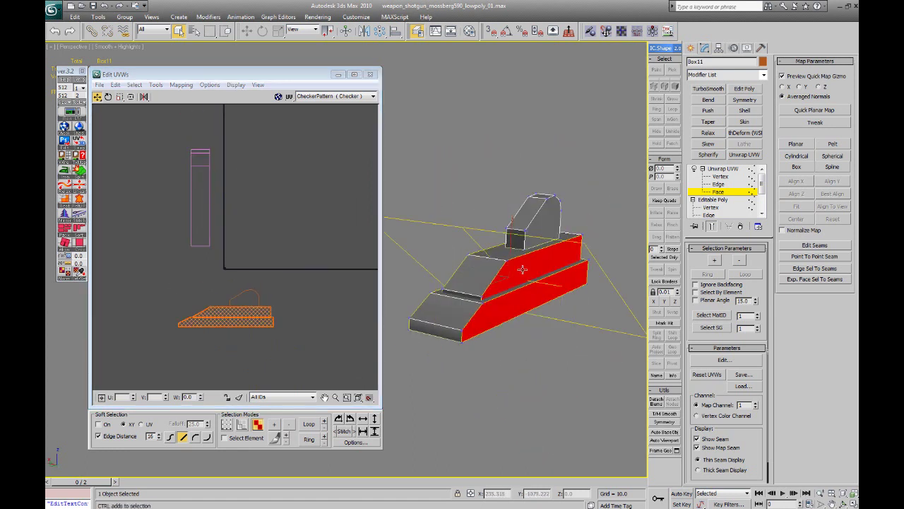
alt+middle_drag(574, 224, 833, 189)
click(796, 179)
click(795, 145)
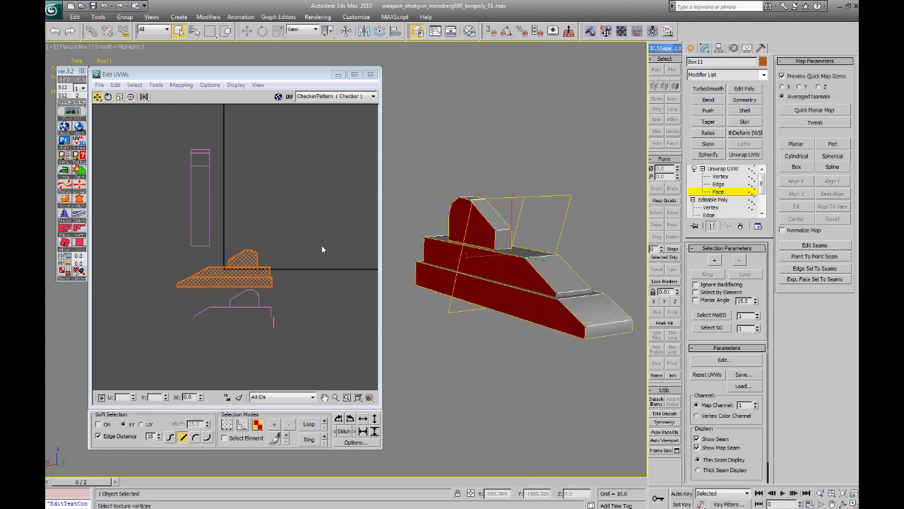
middle_drag(323, 248, 294, 264)
drag(217, 282, 301, 202)
Step: Separate the three side islands vertically by moving the blade island up and the lower base island down, then deselect them
middle_drag(302, 163, 256, 184)
drag(97, 97, 99, 130)
scroll(227, 175, up, 3)
middle_drag(244, 160, 241, 199)
click(243, 202)
click(280, 236)
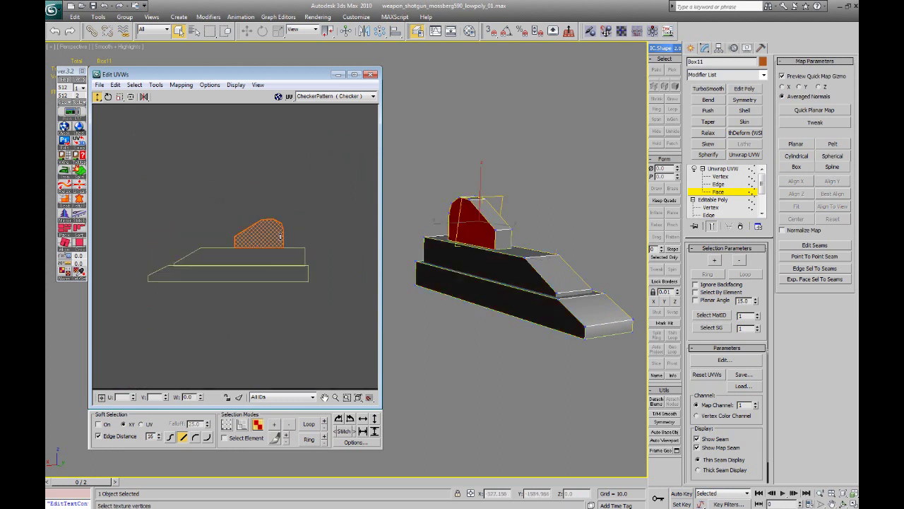
click(188, 280)
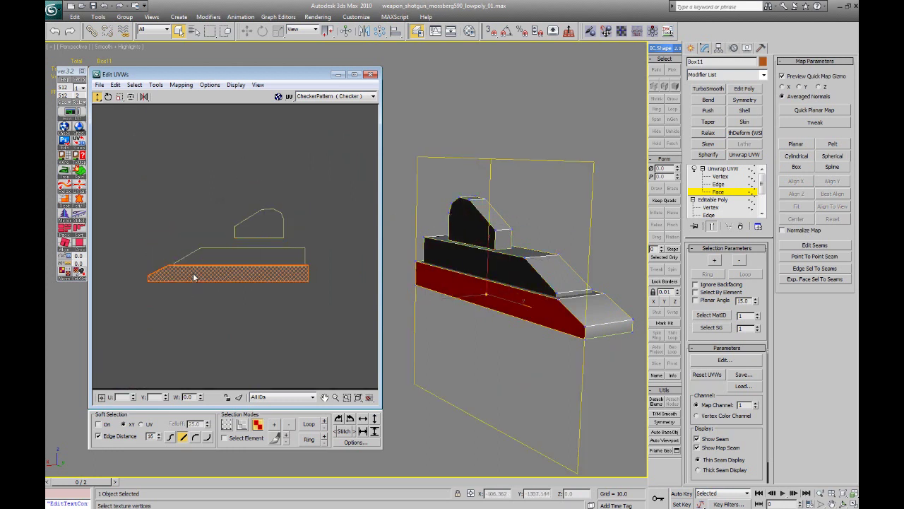
drag(230, 278, 207, 279)
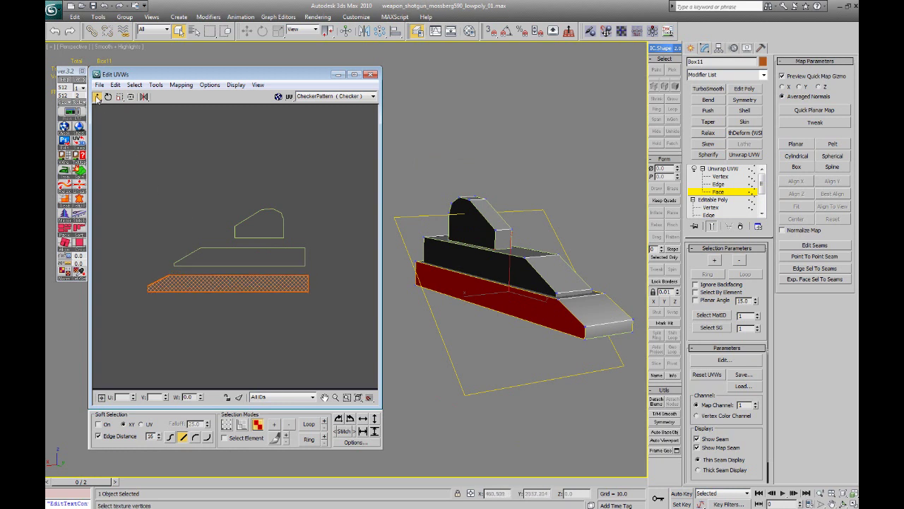
drag(97, 97, 100, 109)
click(159, 187)
Step: Select the top and sloped faces of the middle tier, apply Planar mapping, and move the strip beside the lower base's strip
scroll(231, 217, down, 3)
middle_drag(159, 187, 239, 202)
scroll(238, 202, down, 1)
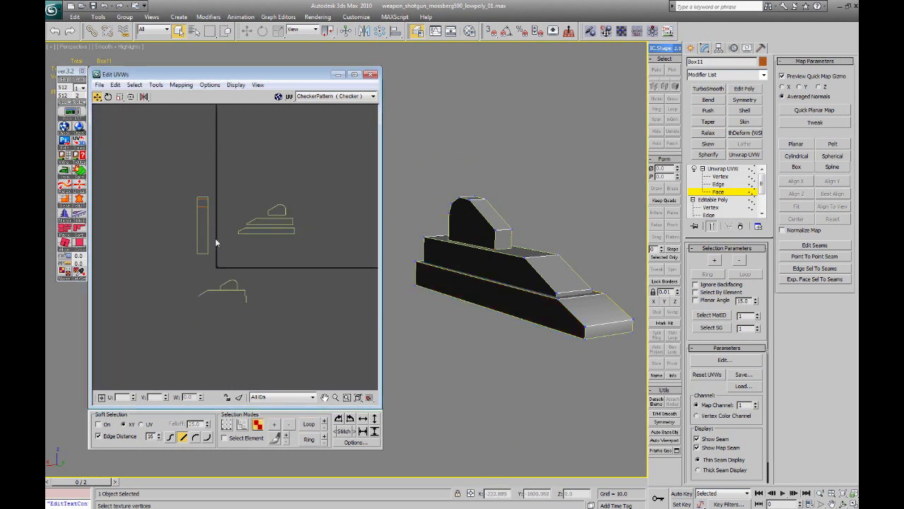
drag(176, 275, 269, 323)
scroll(368, 305, up, 2)
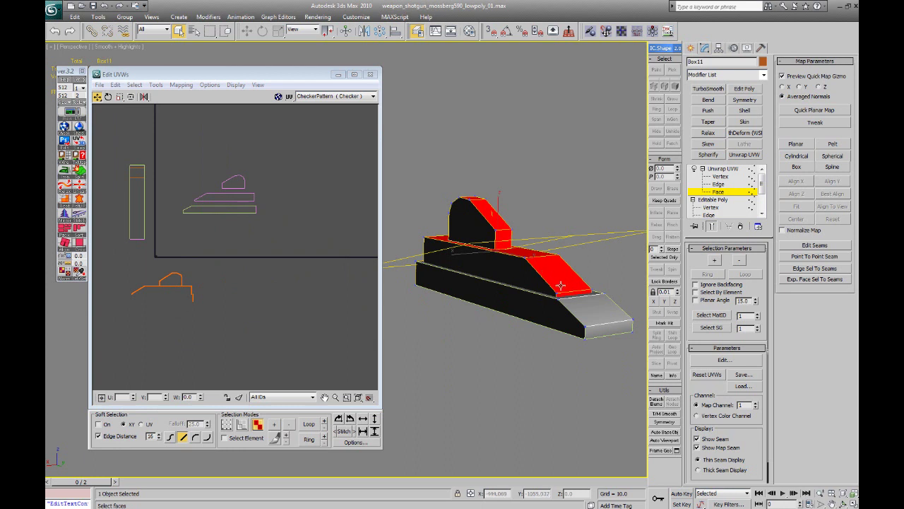
click(564, 291)
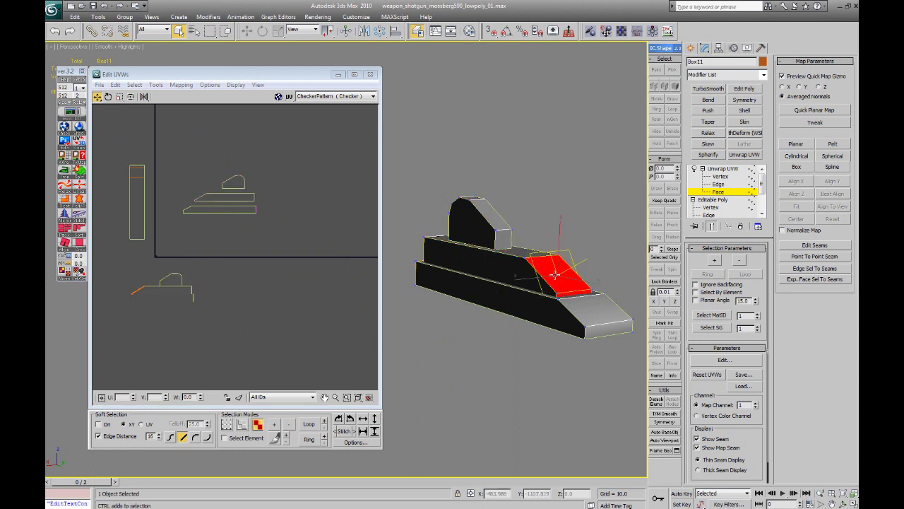
click(800, 145)
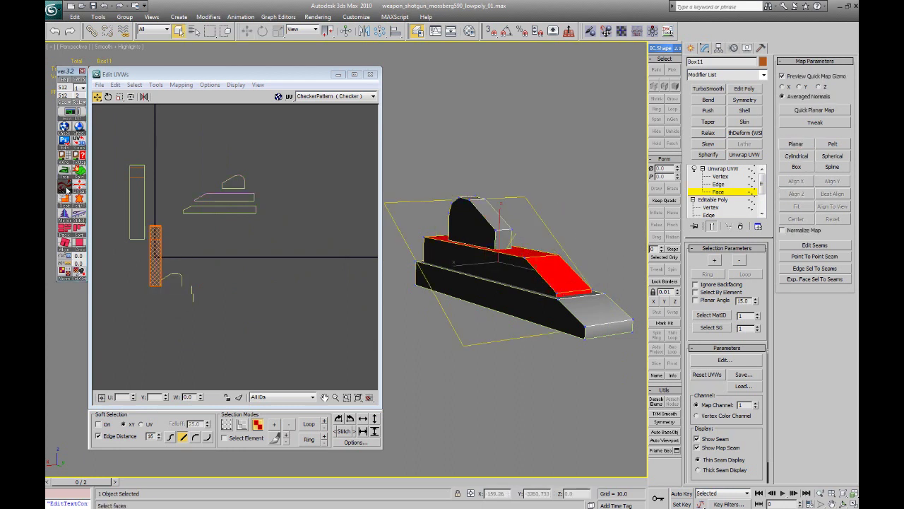
drag(156, 247, 158, 190)
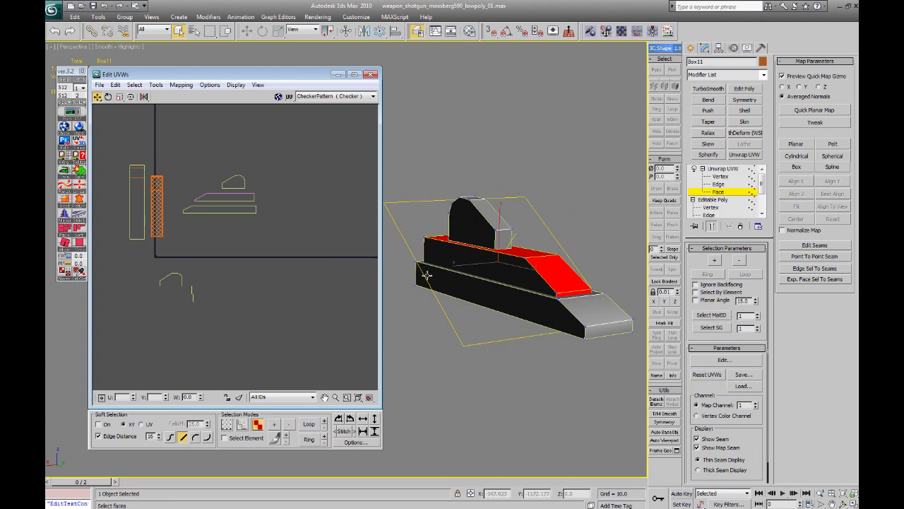
Step: Apply Planar mapping to the rear end faces of the lower two tiers and place the island beside the side islands
alt+middle_drag(426, 276, 529, 282)
click(495, 272)
ctrl+click(495, 297)
click(800, 145)
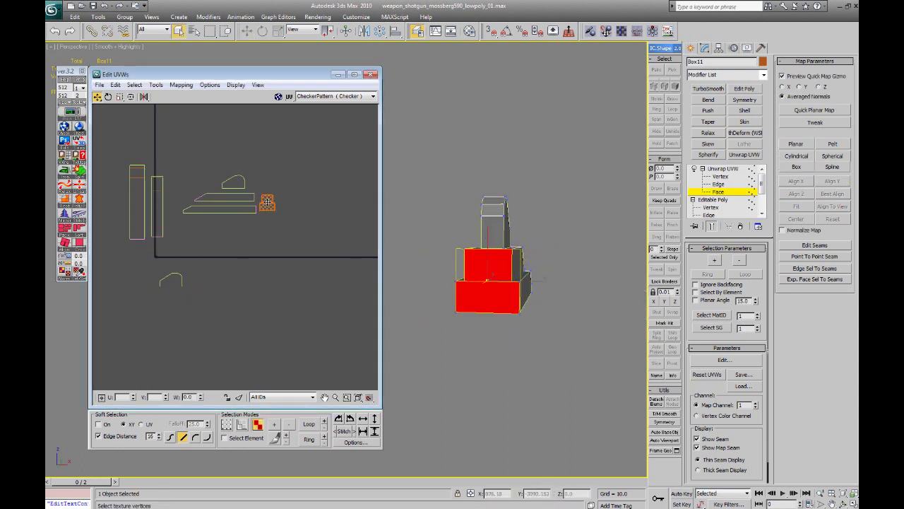
Step: Separate the two rear-face islands vertically, align each with its matching side island, and clear the selection
scroll(283, 200, up, 5)
click(234, 202)
click(257, 204)
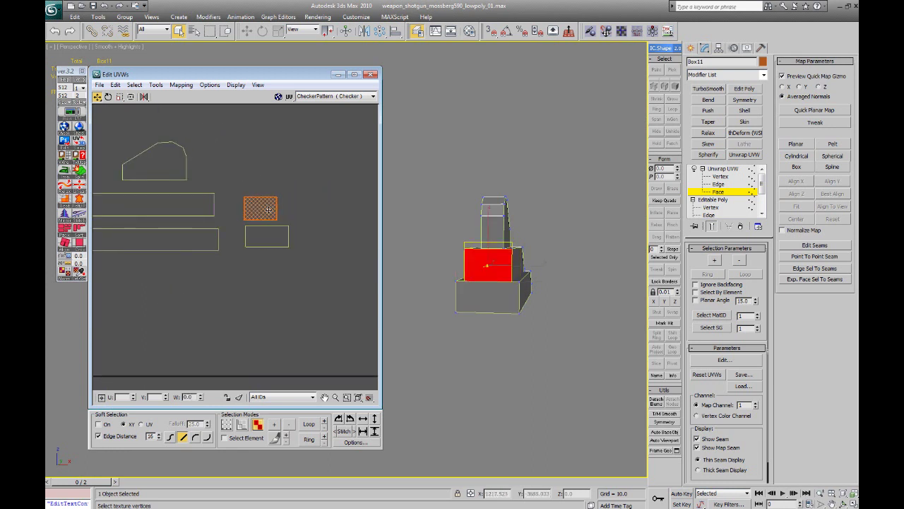
click(257, 242)
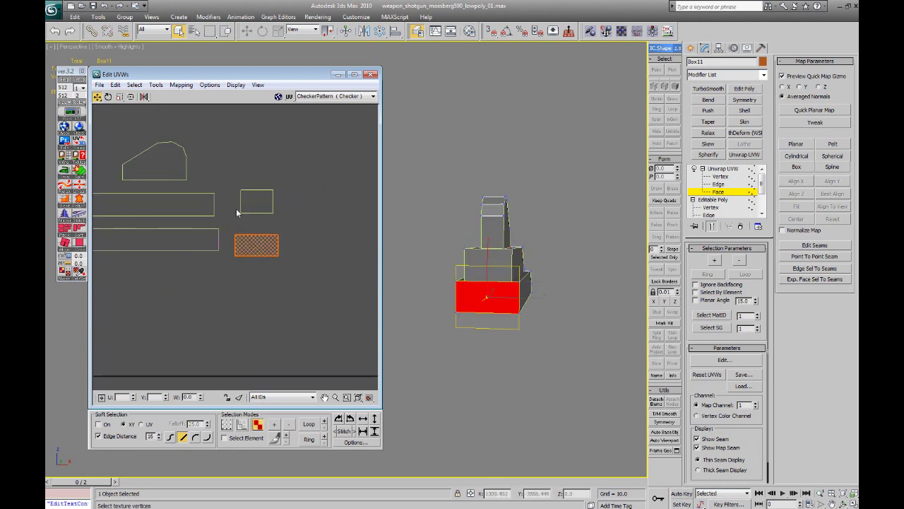
middle_drag(222, 213, 270, 247)
scroll(266, 247, down, 1)
middle_drag(192, 255, 233, 232)
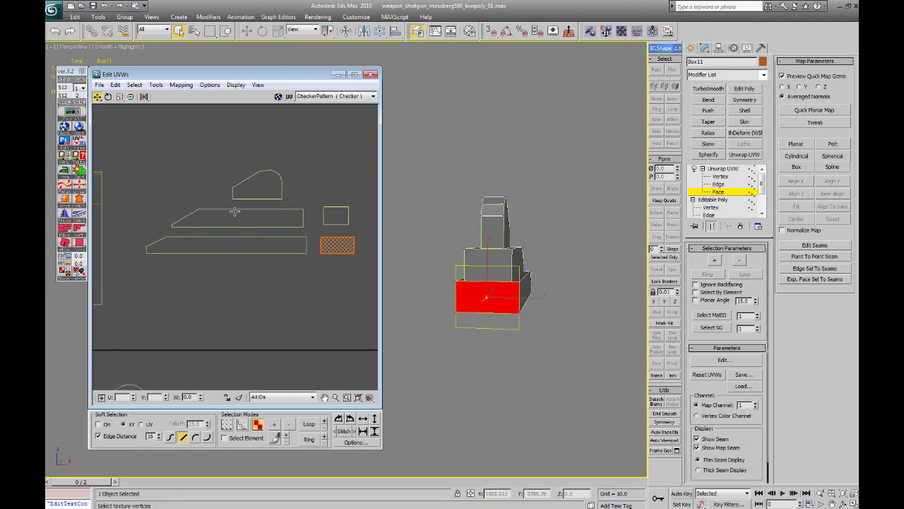
drag(242, 196, 238, 217)
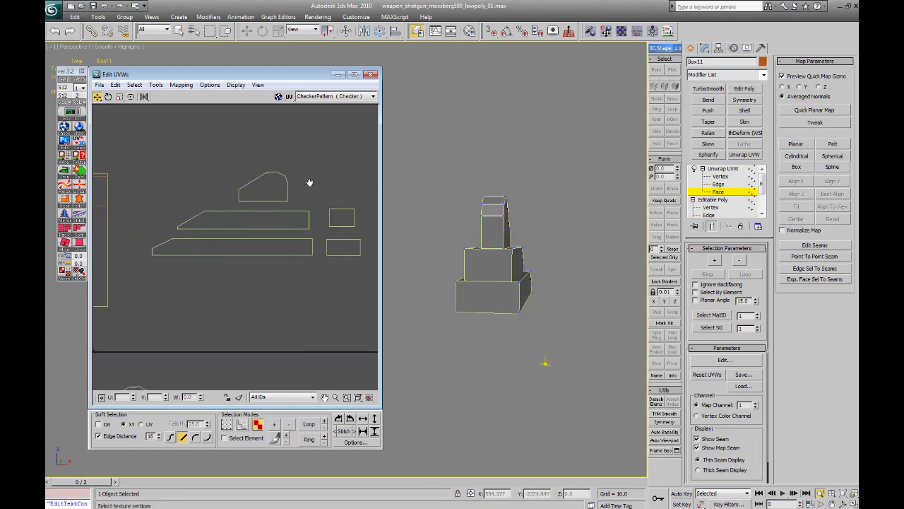
Step: Select the blade's unmapped front, top and rear faces and convert the sight to Editable Poly
scroll(210, 214, down, 2)
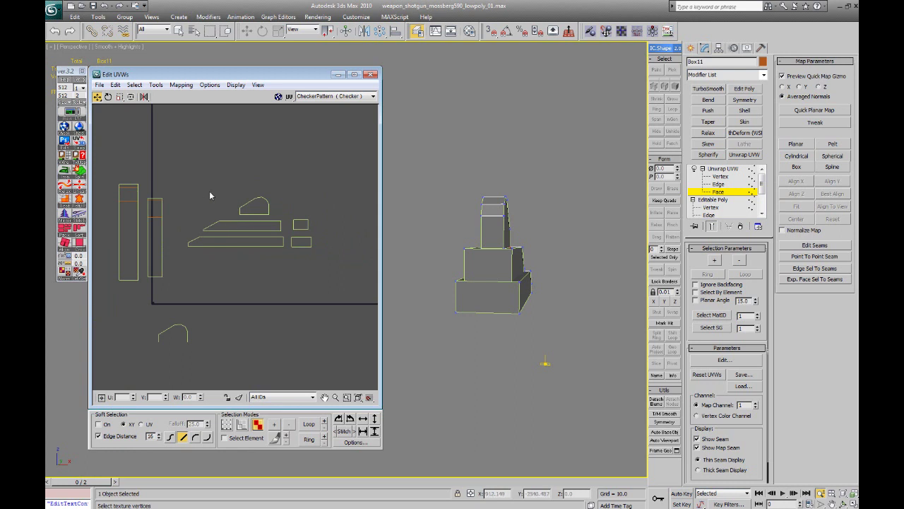
scroll(205, 197, up, 3)
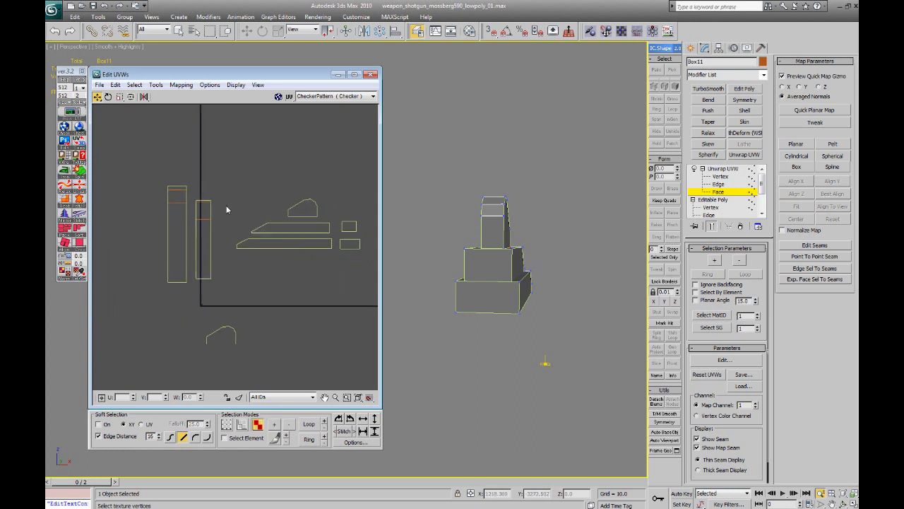
click(207, 252)
alt+middle_drag(501, 245, 446, 248)
click(448, 247)
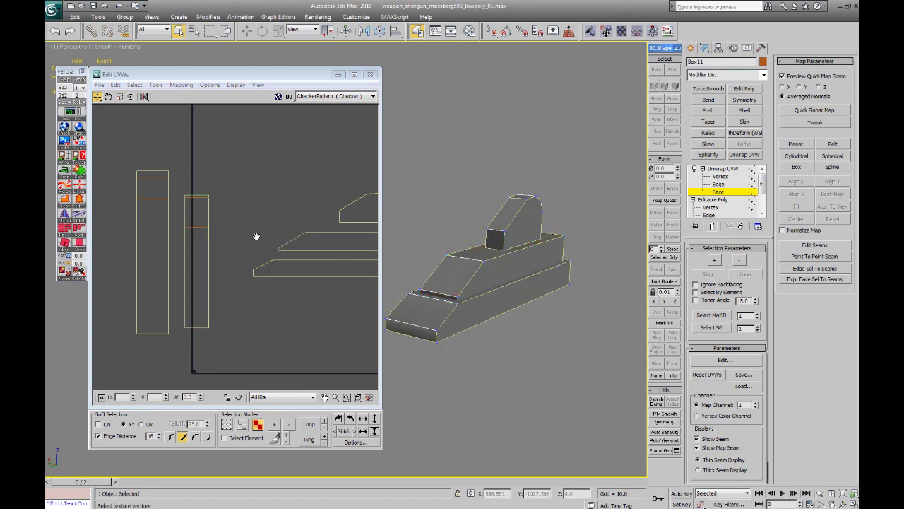
scroll(255, 246, down, 4)
drag(220, 296, 286, 339)
alt+middle_drag(524, 274, 435, 250)
right_click(436, 249)
mouse_move(456, 334)
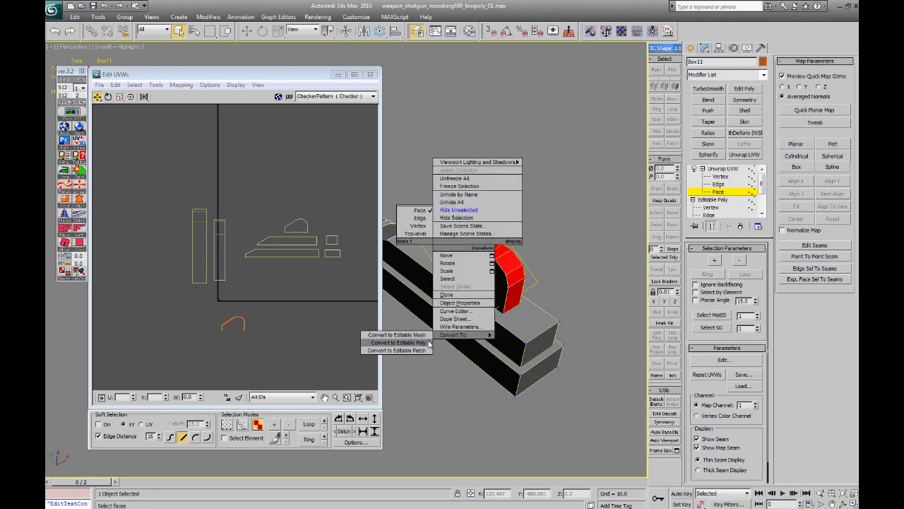
click(429, 344)
Step: Select the four curved polygons on the blade's top and rear, assign smoothing group 1, and deselect them
key(4)
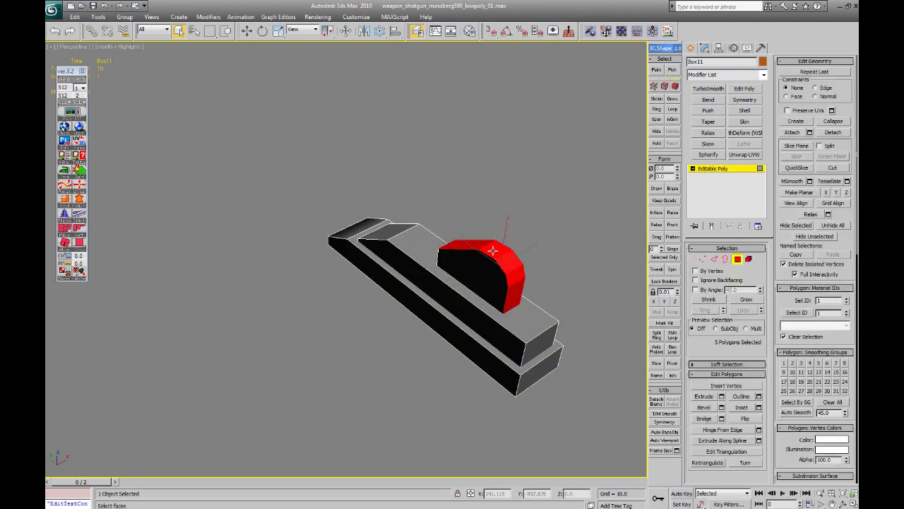
click(494, 250)
ctrl+click(510, 264)
ctrl+click(515, 288)
ctrl+click(514, 273)
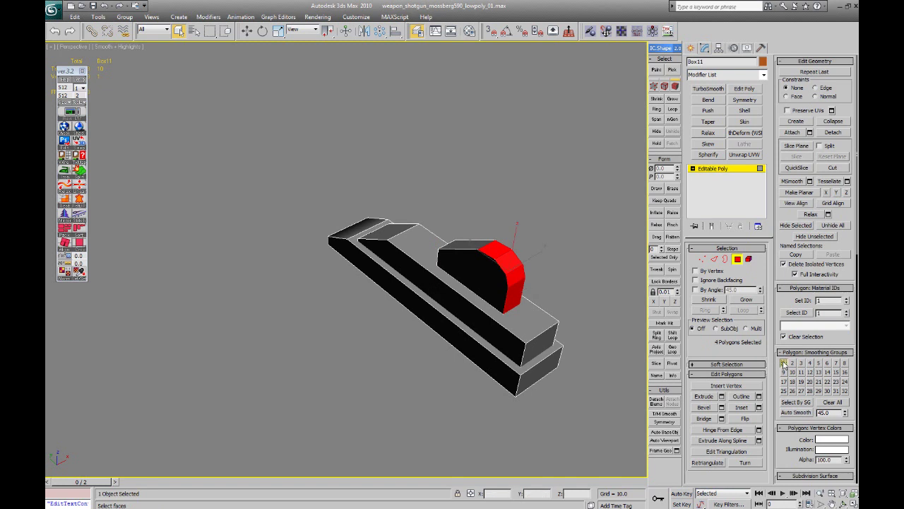
click(783, 362)
click(783, 362)
alt+middle_drag(488, 278, 552, 241)
click(637, 202)
Step: Add a new Unwrap UVW modifier to the sight, open its UV editor, and shift the window beside the script toolbar
click(693, 169)
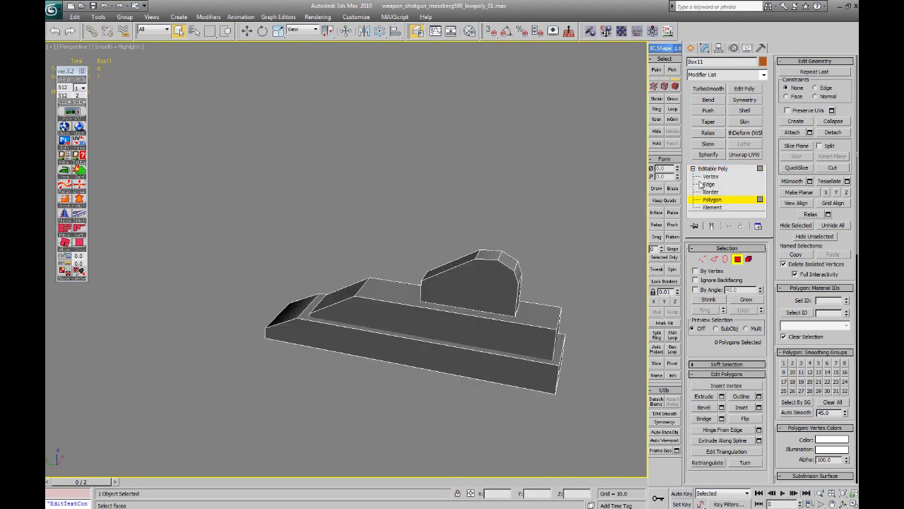
click(710, 177)
click(736, 155)
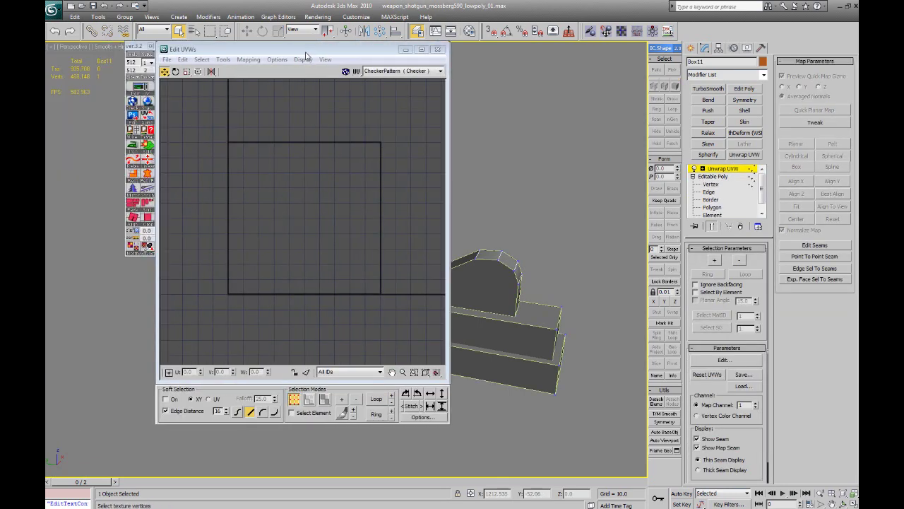
drag(301, 49, 239, 76)
scroll(219, 179, down, 12)
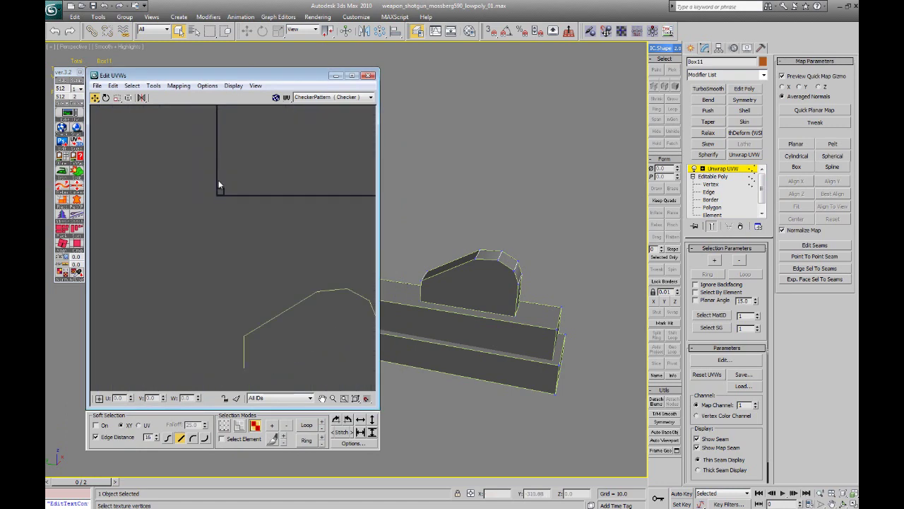
middle_drag(218, 179, 207, 262)
scroll(220, 203, down, 2)
Step: Select the curved top and rear faces of the blade and apply Planar mapping aligned to Y with Normalize Map turned off
drag(184, 260, 233, 290)
alt+middle_drag(459, 268, 424, 291)
alt+middle_drag(644, 253, 580, 250)
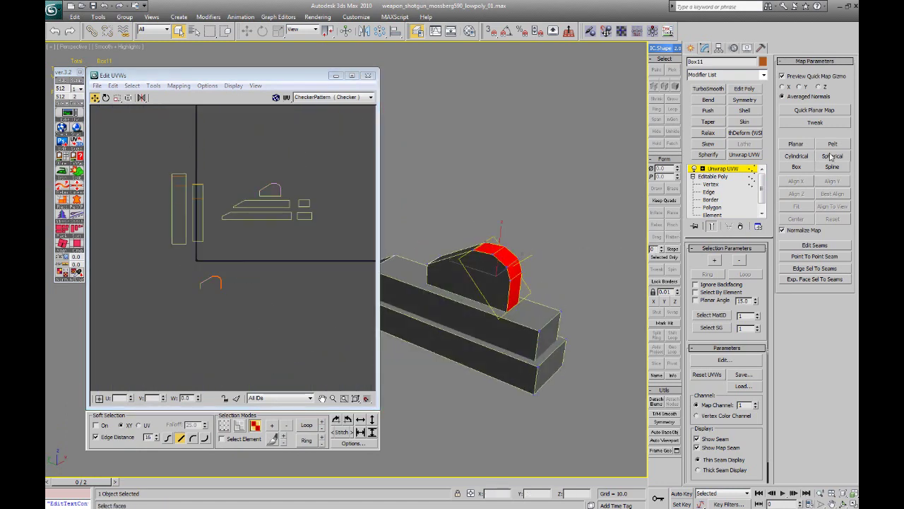
click(795, 144)
click(793, 145)
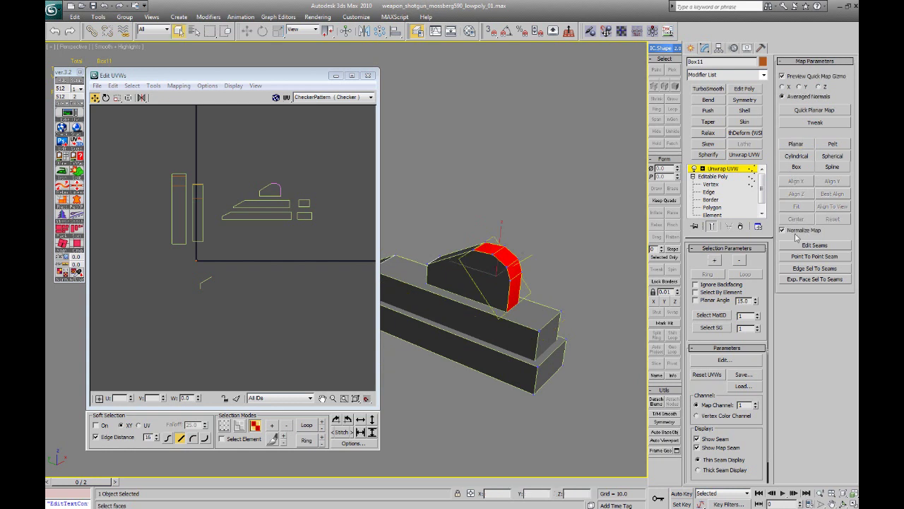
click(797, 145)
click(838, 182)
click(798, 145)
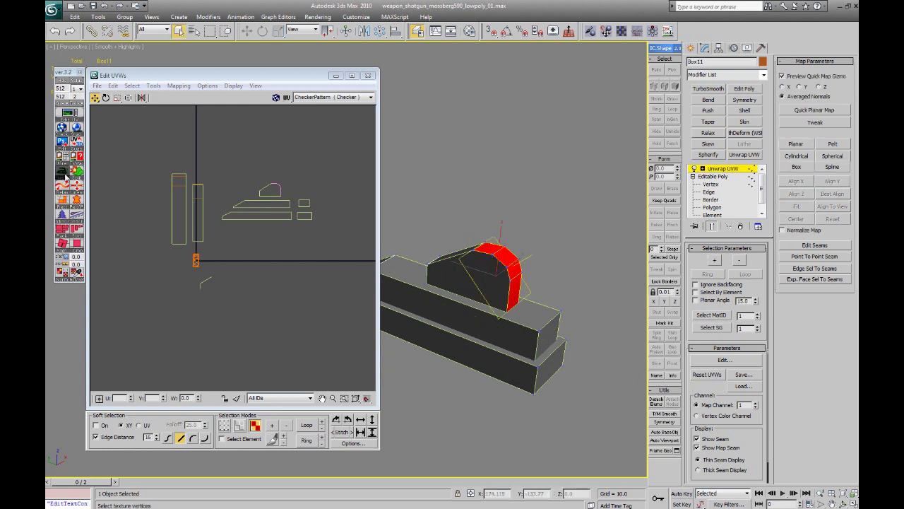
Step: Move the blade's curved-face strip inside the UV square, beside the two rear-face islands
drag(196, 258, 320, 213)
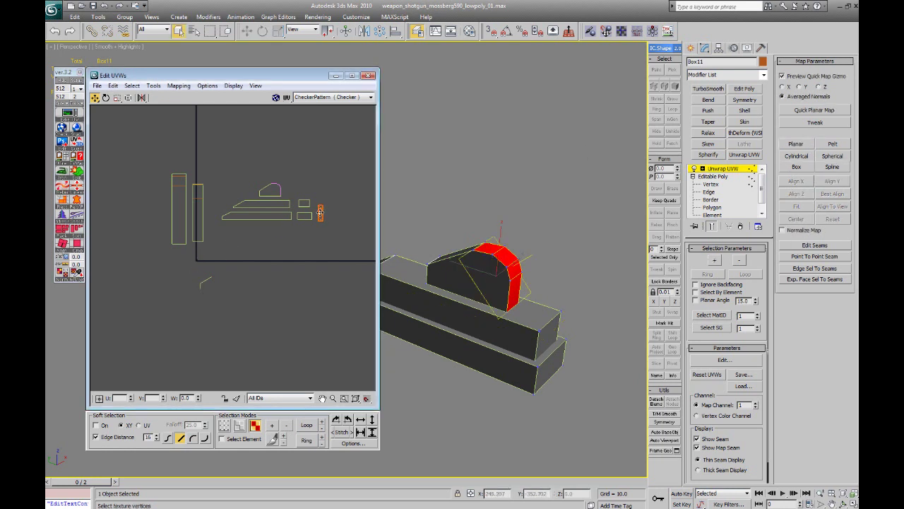
scroll(339, 212, up, 5)
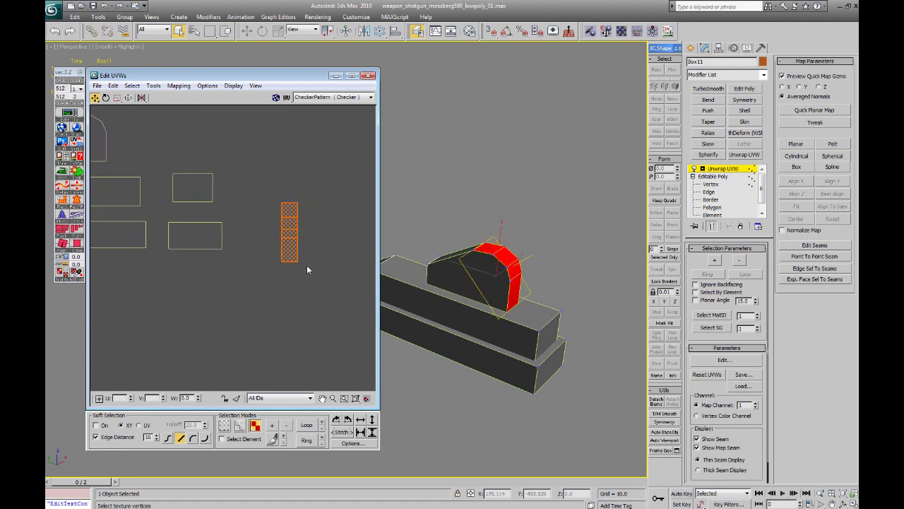
scroll(307, 265, down, 2)
scroll(201, 285, down, 4)
Step: Apply Planar mapping aligned to Y to the blade's small front face and move its island above the rear-face islands
drag(225, 288, 185, 320)
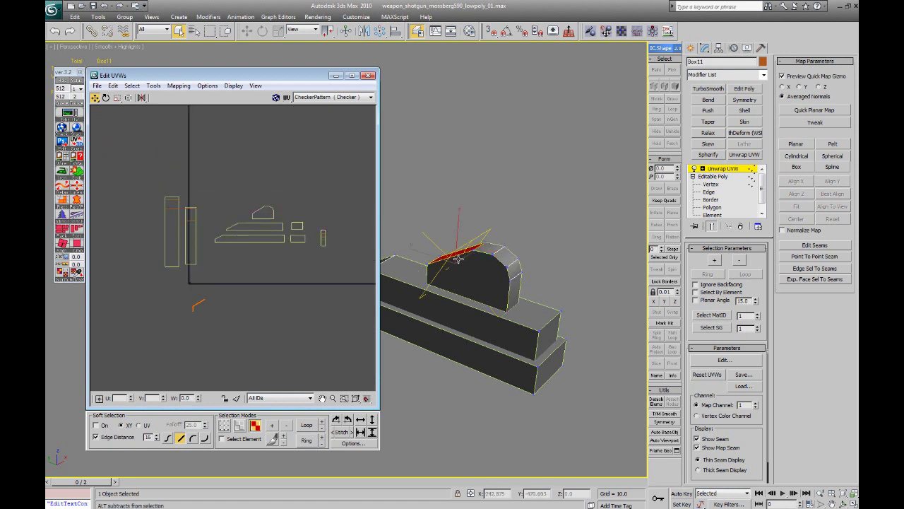
alt+middle_drag(458, 258, 438, 286)
scroll(438, 286, up, 5)
click(517, 309)
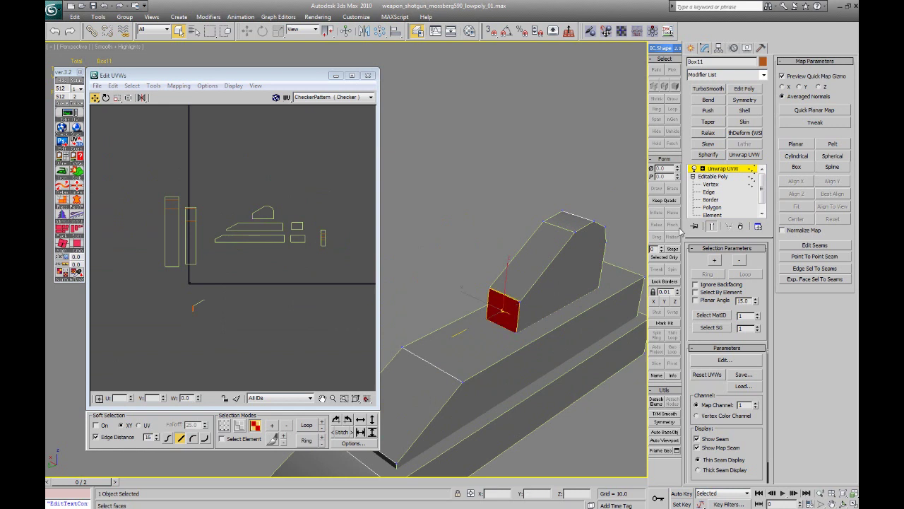
click(796, 144)
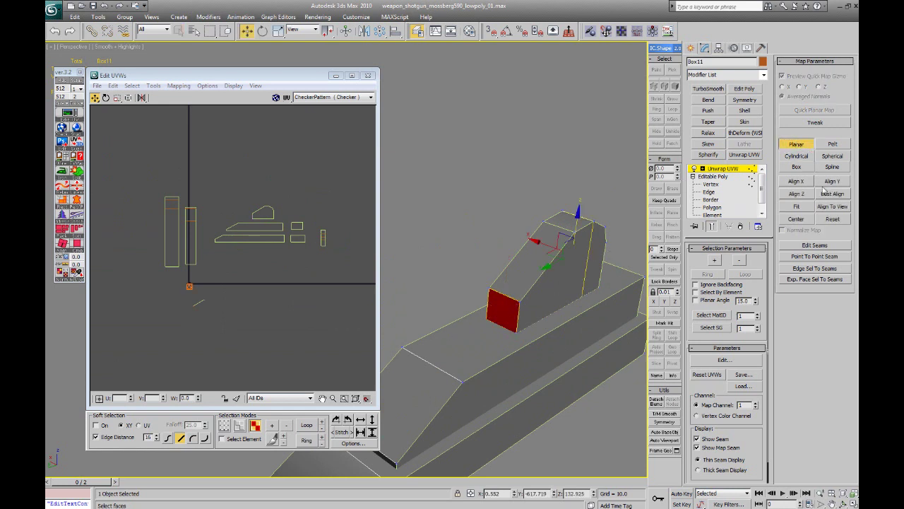
click(798, 193)
click(834, 181)
click(801, 146)
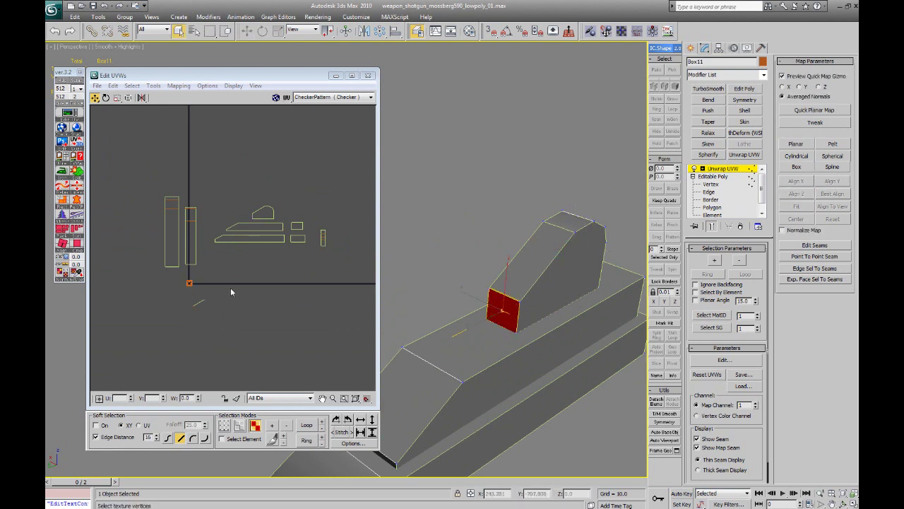
Step: Apply Planar mapping with Best Align to the blade's sloped front face
click(531, 248)
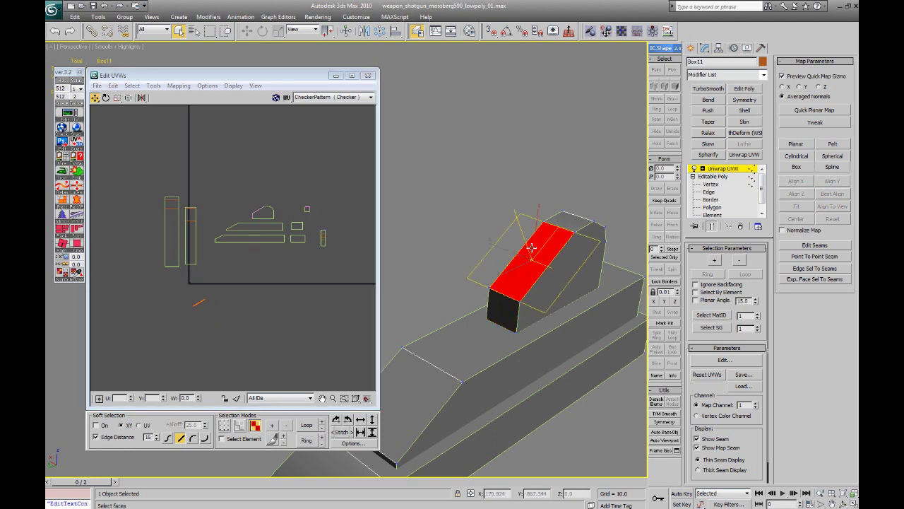
click(796, 144)
alt+middle_drag(534, 249, 491, 225)
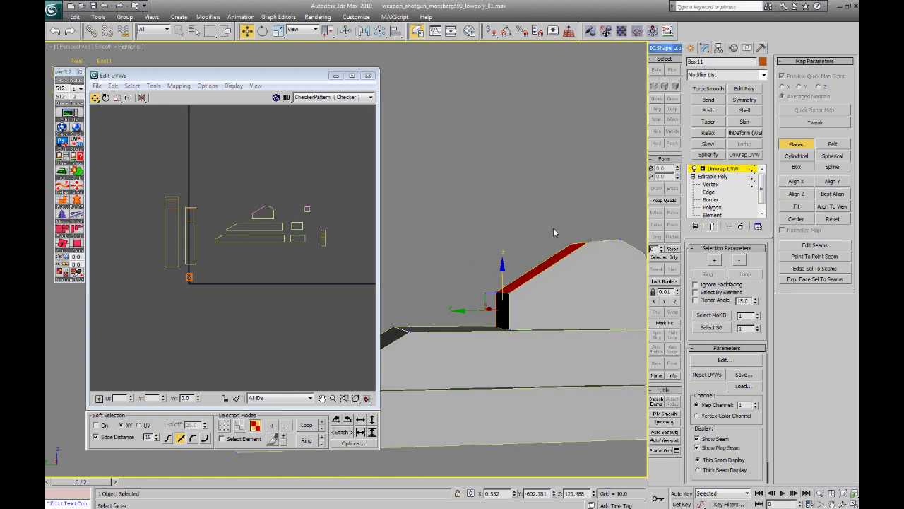
alt+middle_drag(553, 229, 508, 256)
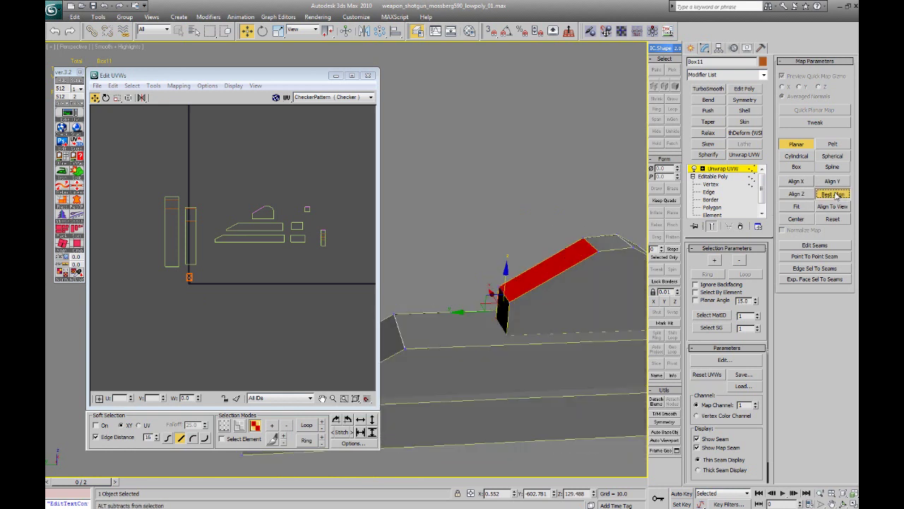
click(836, 195)
click(790, 147)
Step: Move the sloped-face island up among the blade's other islands in the UV square and rotate it 90 degrees
scroll(199, 280, up, 3)
drag(172, 286, 239, 148)
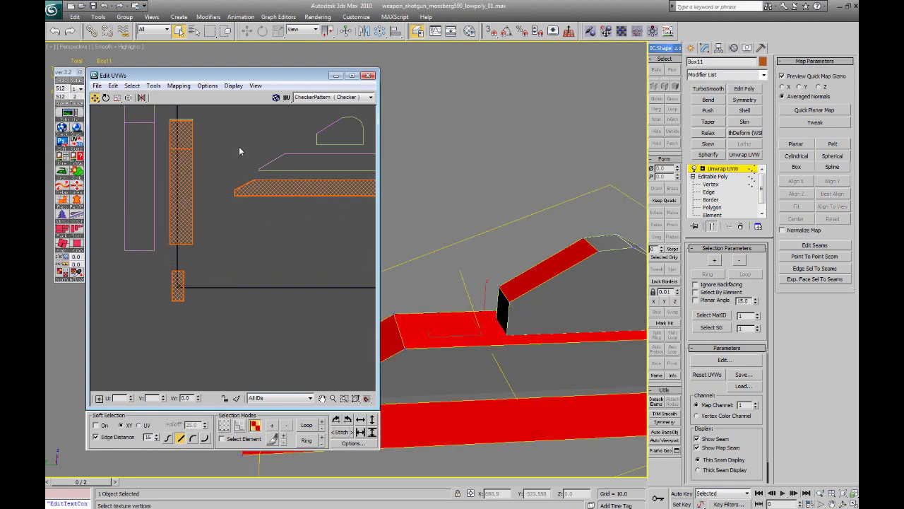
click(179, 282)
scroll(173, 300, down, 2)
drag(171, 302, 279, 157)
middle_drag(280, 157, 220, 206)
scroll(220, 207, up, 2)
drag(214, 216, 241, 210)
click(336, 420)
middle_drag(292, 245, 186, 236)
Step: Place the square front-face island before the low end of the blade's side island and the sloped-face island above it
drag(248, 217, 261, 234)
middle_drag(262, 235, 325, 234)
mouse_move(325, 234)
mouse_down()
mouse_move(157, 240)
mouse_move(159, 253)
mouse_up()
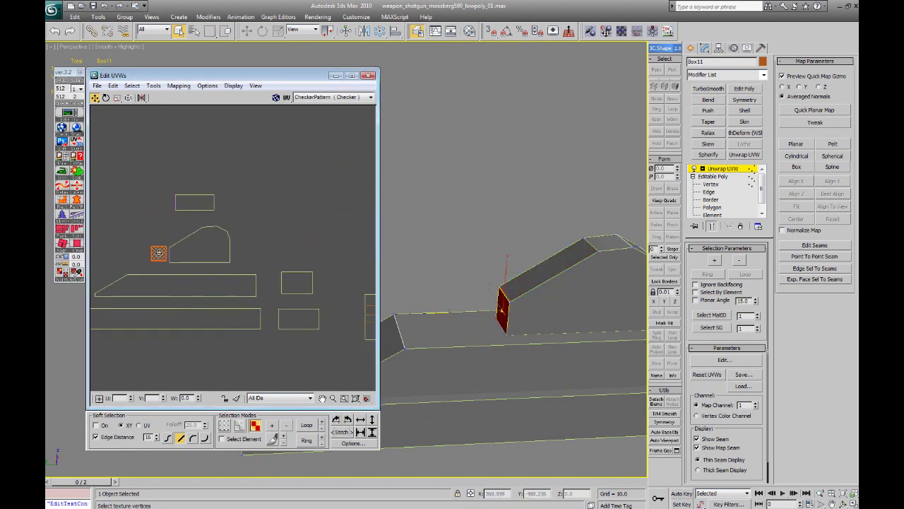
drag(174, 182, 205, 214)
middle_drag(286, 270, 263, 216)
scroll(262, 217, down, 1)
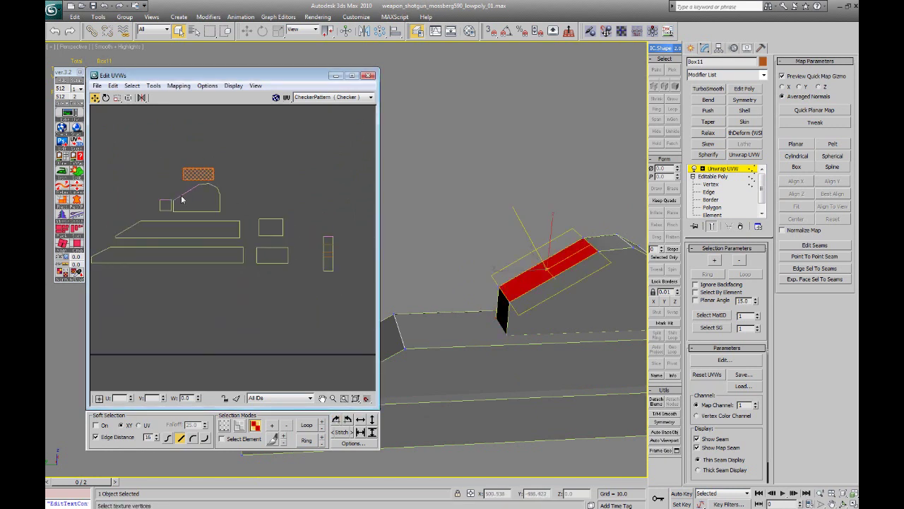
Step: Select the square front-face island to check its placement, and move the curved-face strip beside the rear of the blade's side island
click(170, 192)
middle_drag(170, 192, 198, 222)
scroll(197, 222, up, 2)
click(191, 244)
middle_drag(311, 241, 255, 233)
scroll(255, 232, down, 2)
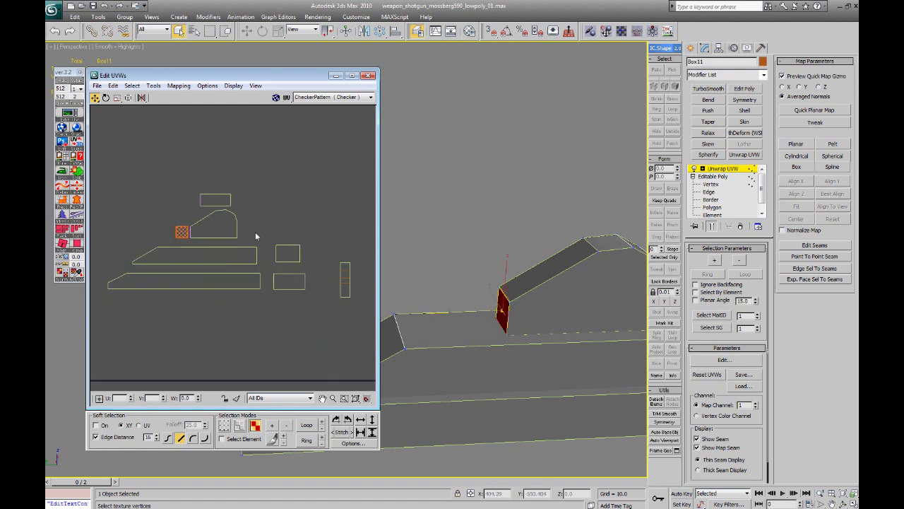
mouse_move(330, 244)
mouse_down()
mouse_move(362, 286)
mouse_move(253, 220)
mouse_up()
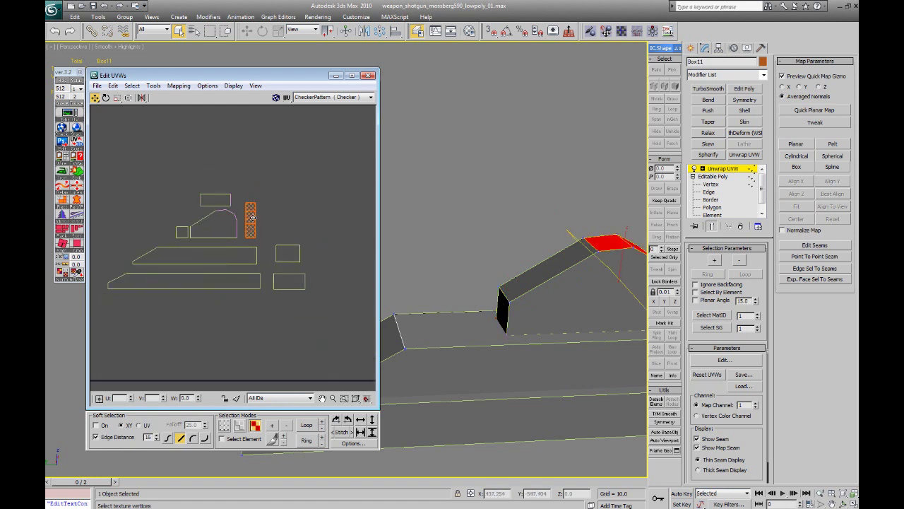
Step: Check which blade faces the sloped and front islands cover by selecting them in turn, and review the whole layout
scroll(247, 212, up, 2)
middle_drag(506, 239, 485, 235)
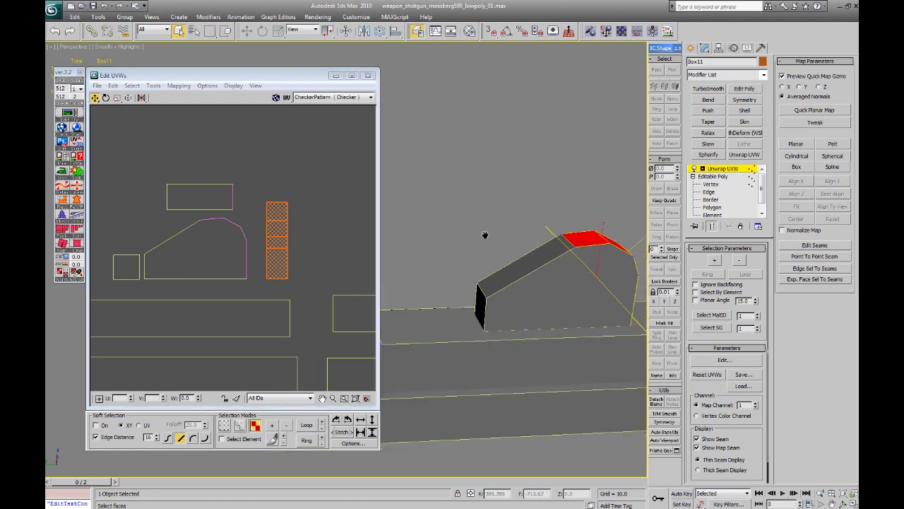
click(189, 198)
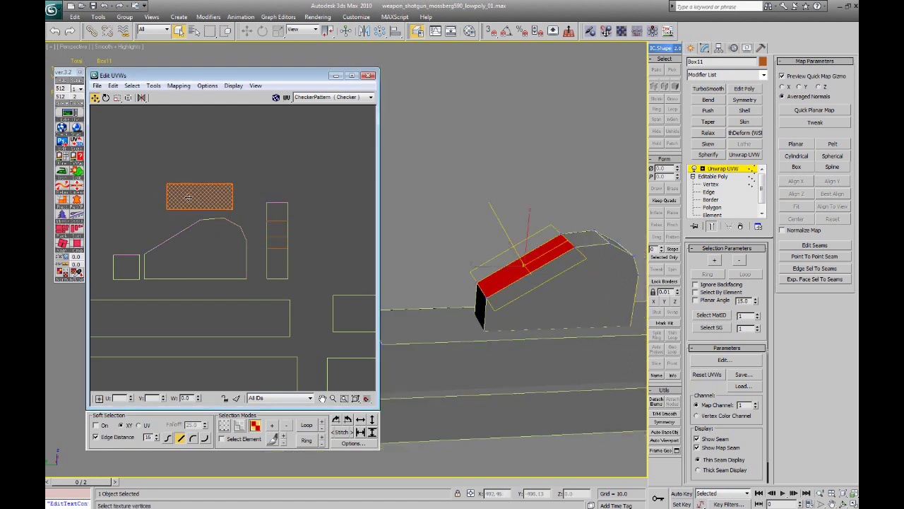
middle_drag(207, 241, 274, 229)
click(180, 261)
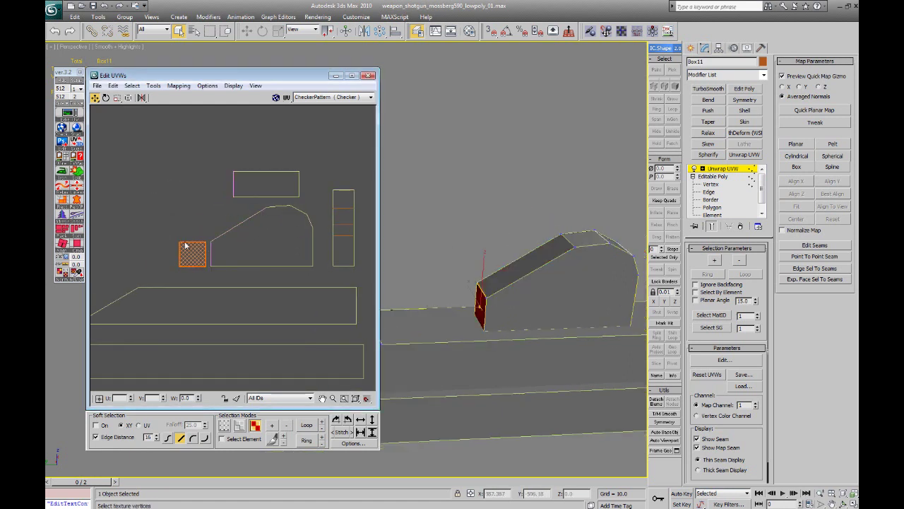
click(177, 218)
scroll(176, 226, down, 4)
middle_drag(175, 274, 228, 259)
scroll(169, 231, up, 1)
scroll(185, 240, down, 2)
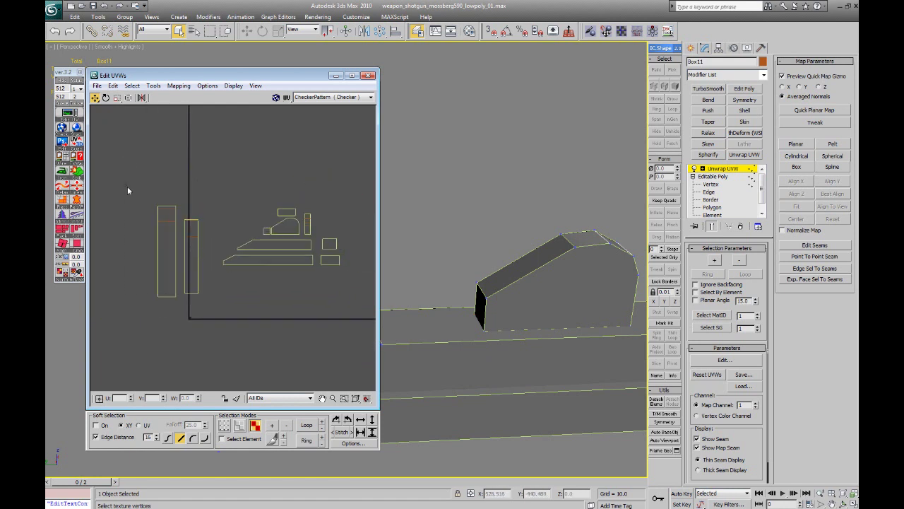
Step: Rotate the base's two long top-face islands 90 degrees and move them below the side-face islands
drag(127, 187, 210, 304)
click(338, 420)
scroll(266, 275, up, 3)
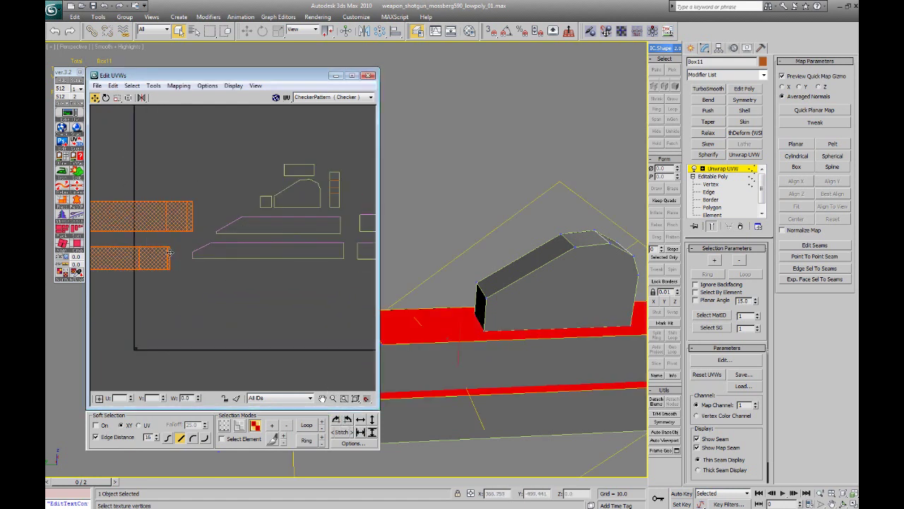
scroll(171, 253, down, 2)
drag(145, 225, 278, 315)
Step: Stack the base islands by placing the narrower top strip above the upper side island and shifting the lower side island down
drag(252, 255, 250, 270)
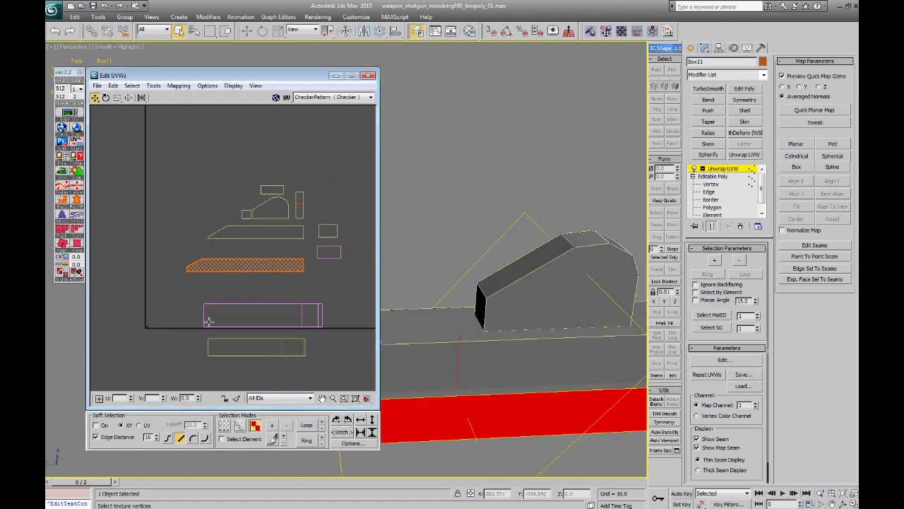
click(212, 350)
drag(278, 350, 272, 255)
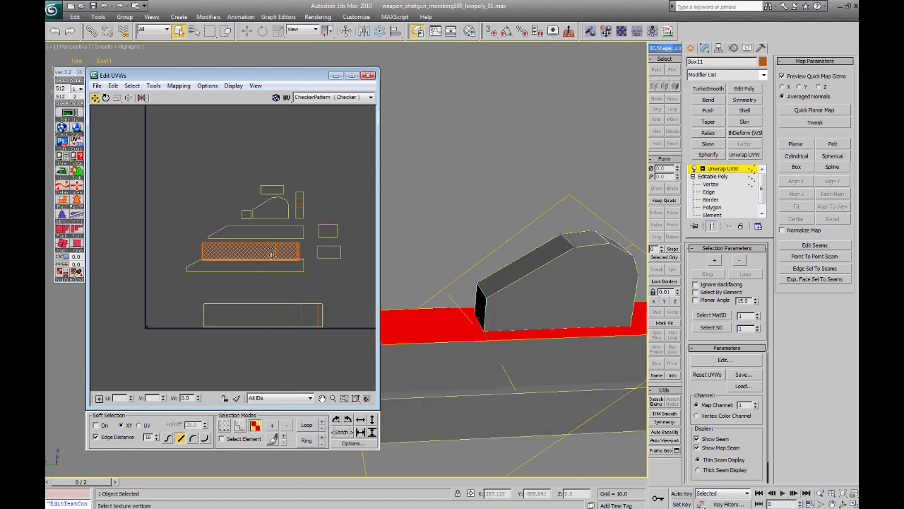
drag(184, 267, 269, 290)
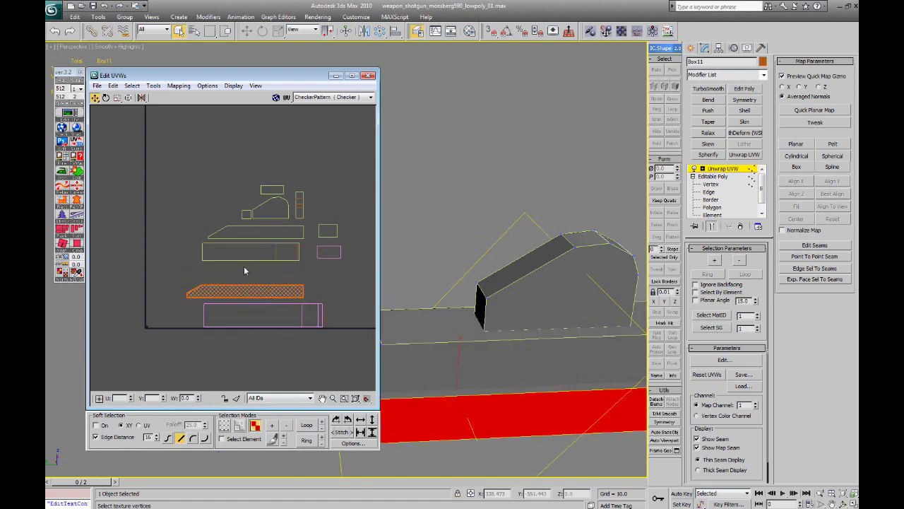
click(212, 233)
drag(284, 233, 276, 269)
Step: Rotate the upper tier's top strip 180 degrees, and move the lower tier's side and top islands below the UV square
click(296, 257)
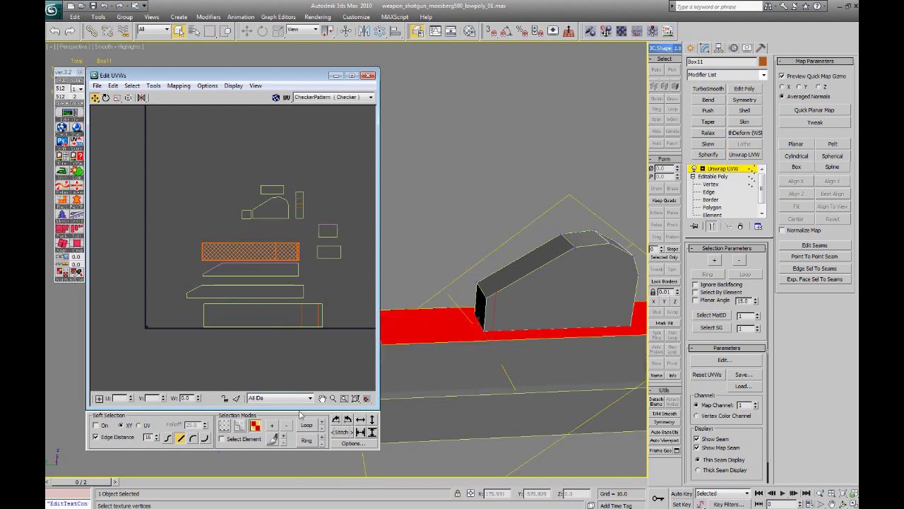
click(337, 420)
middle_drag(247, 294, 244, 288)
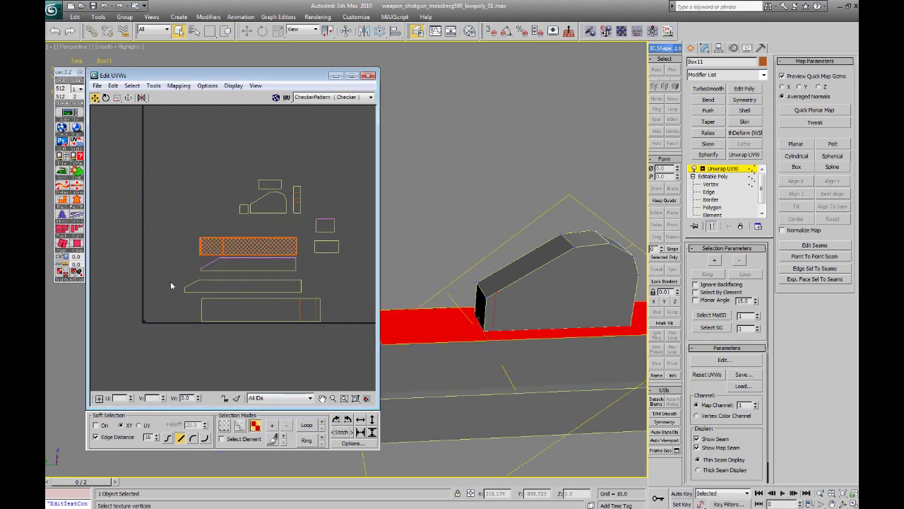
drag(171, 284, 303, 303)
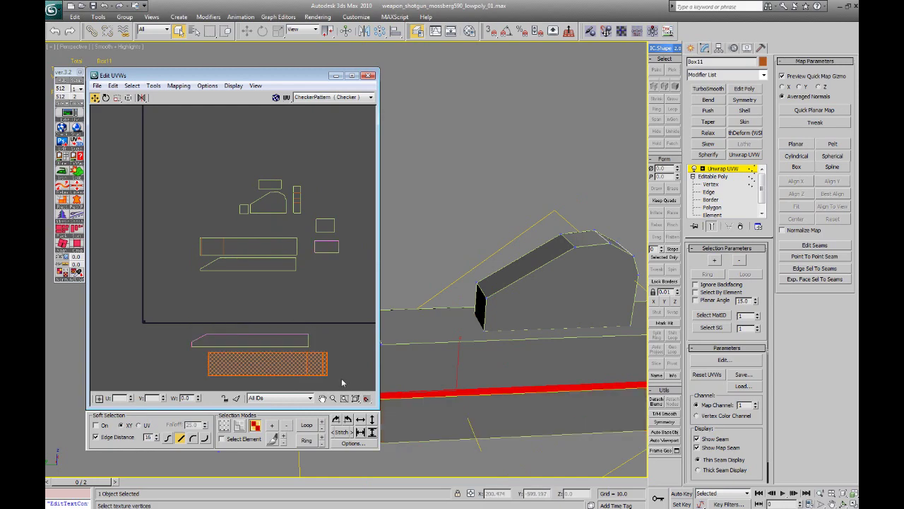